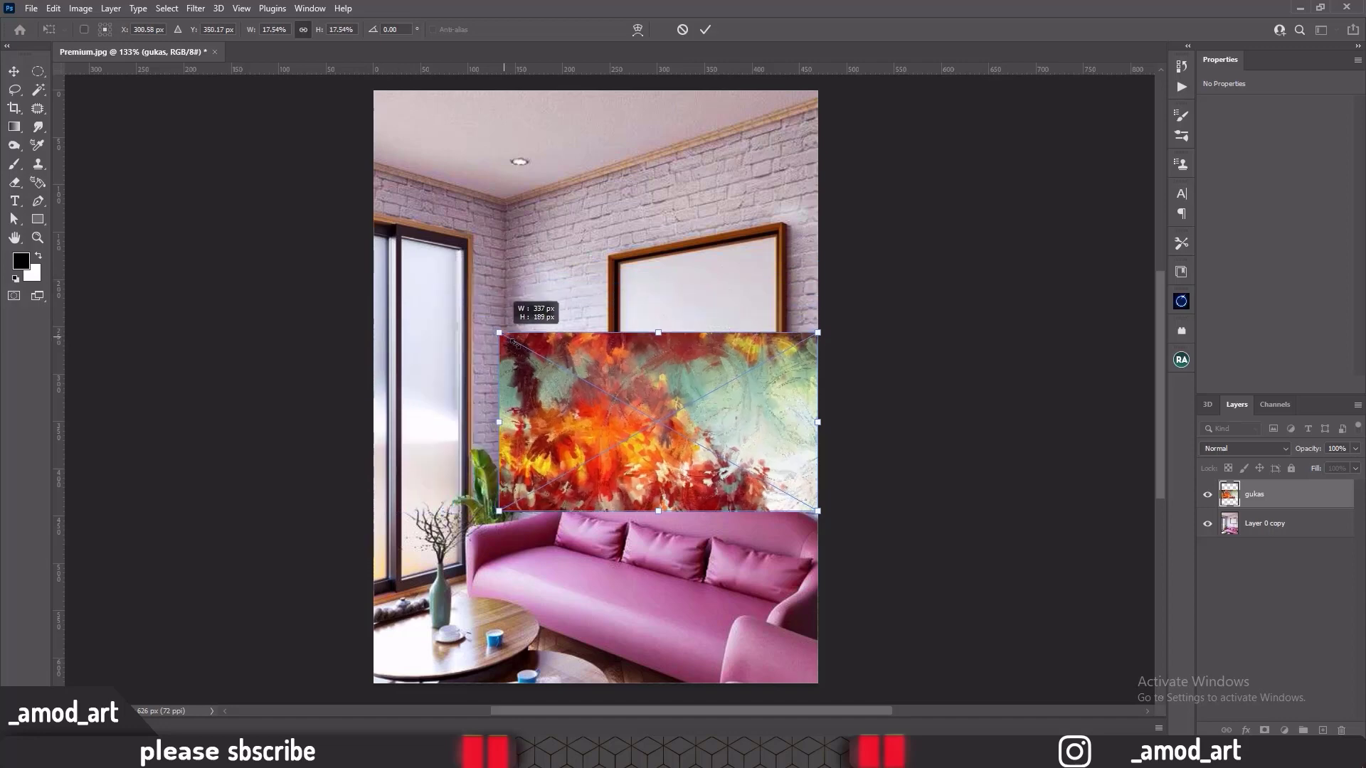
# Step: Move the gukas painting onto the wall frame, distort its corners to match the frame's inner opening, and apply the transform
pyautogui.moveTo(688, 432); pyautogui.dragTo(669, 315)
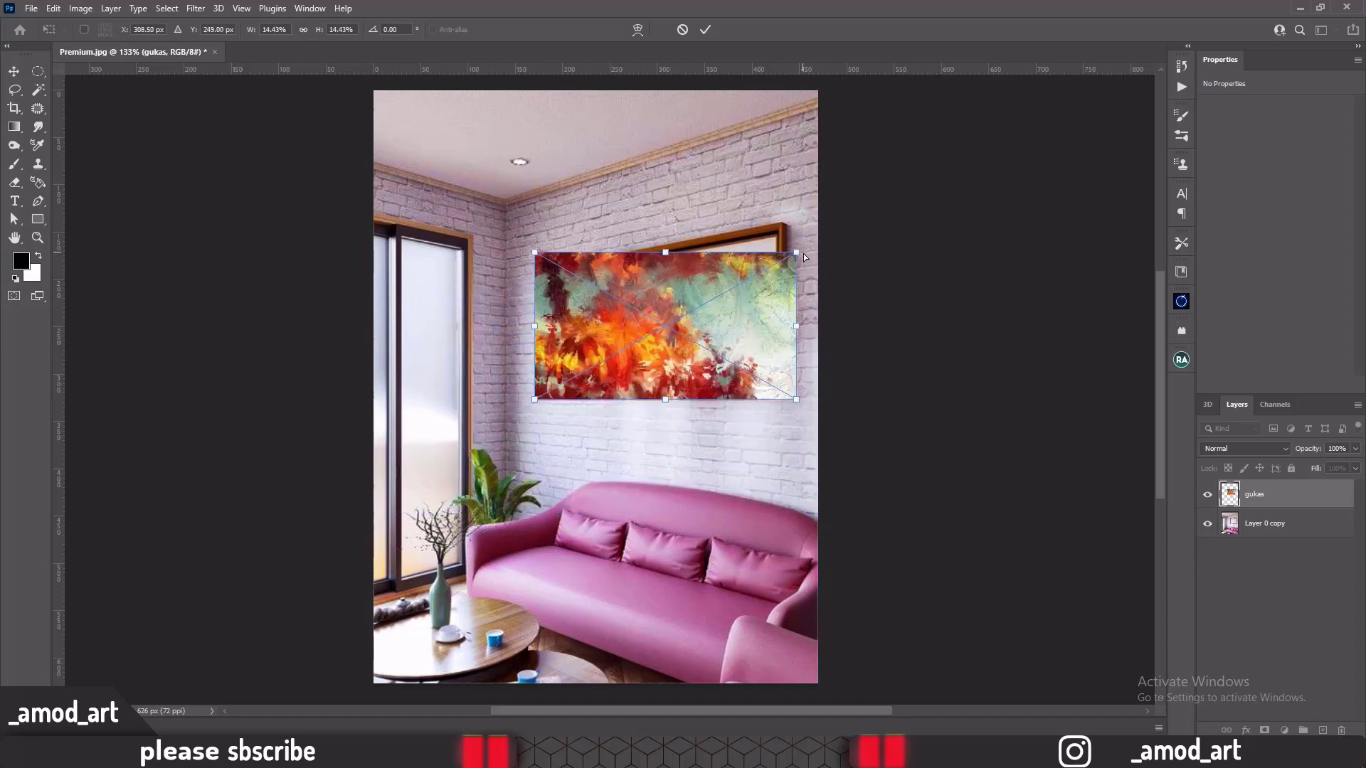
pyautogui.moveTo(795, 252); pyautogui.dragTo(775, 237)
pyautogui.moveTo(796, 399); pyautogui.dragTo(779, 390)
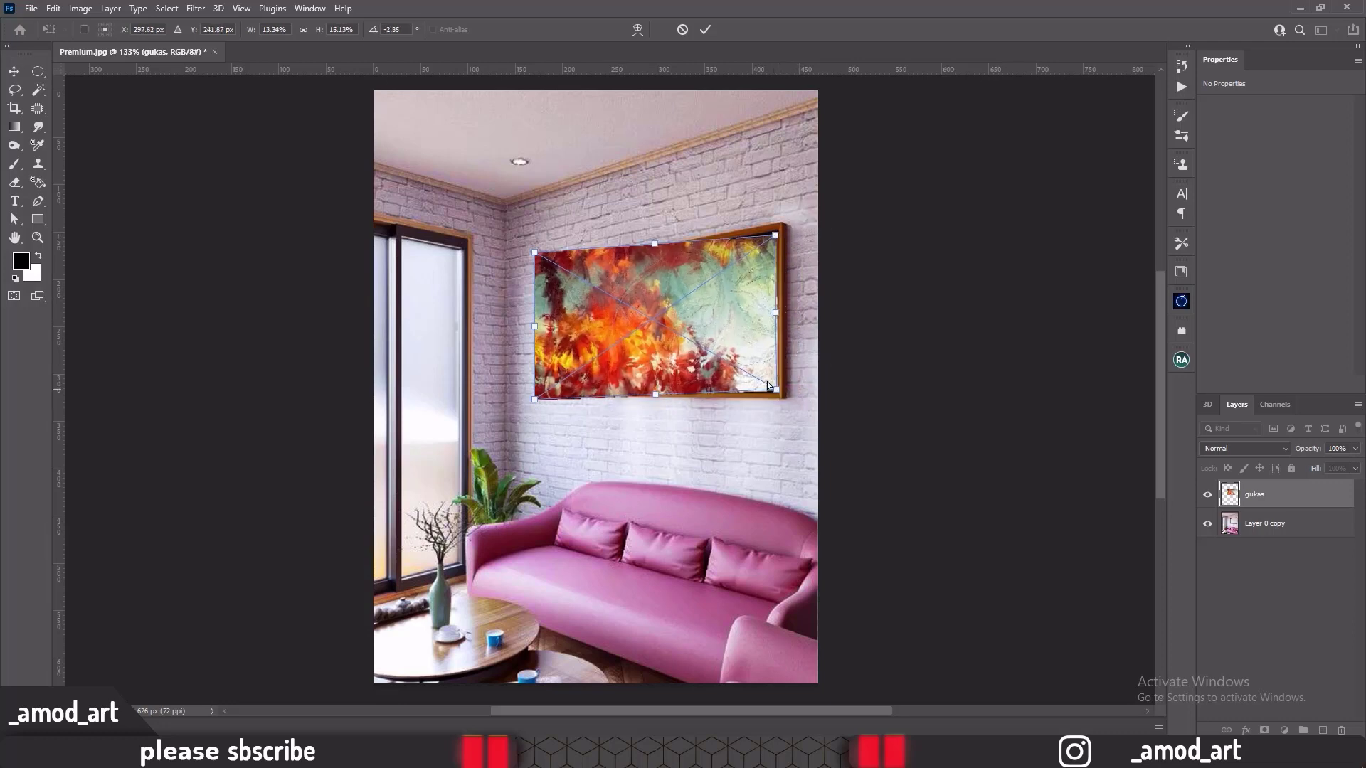
pyautogui.moveTo(535, 253); pyautogui.dragTo(619, 263)
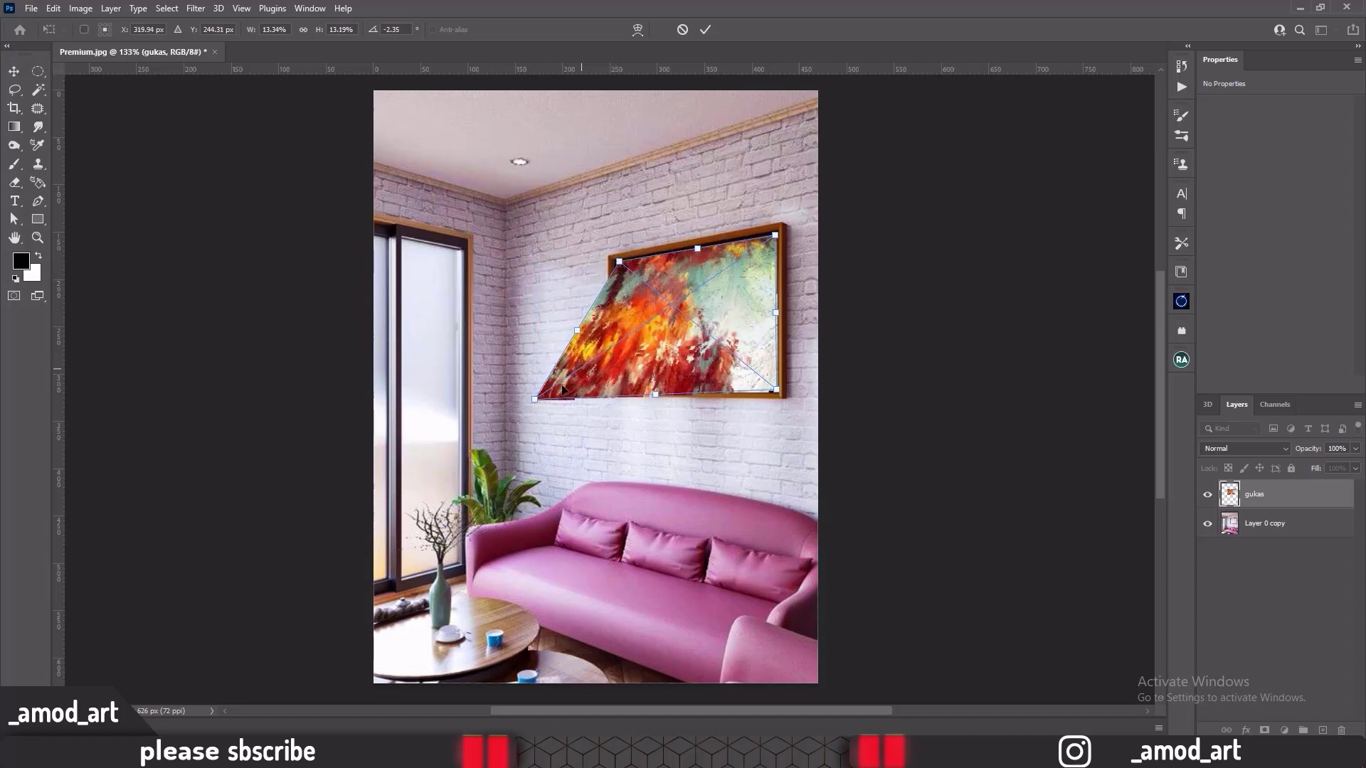
pyautogui.moveTo(535, 402); pyautogui.dragTo(618, 389)
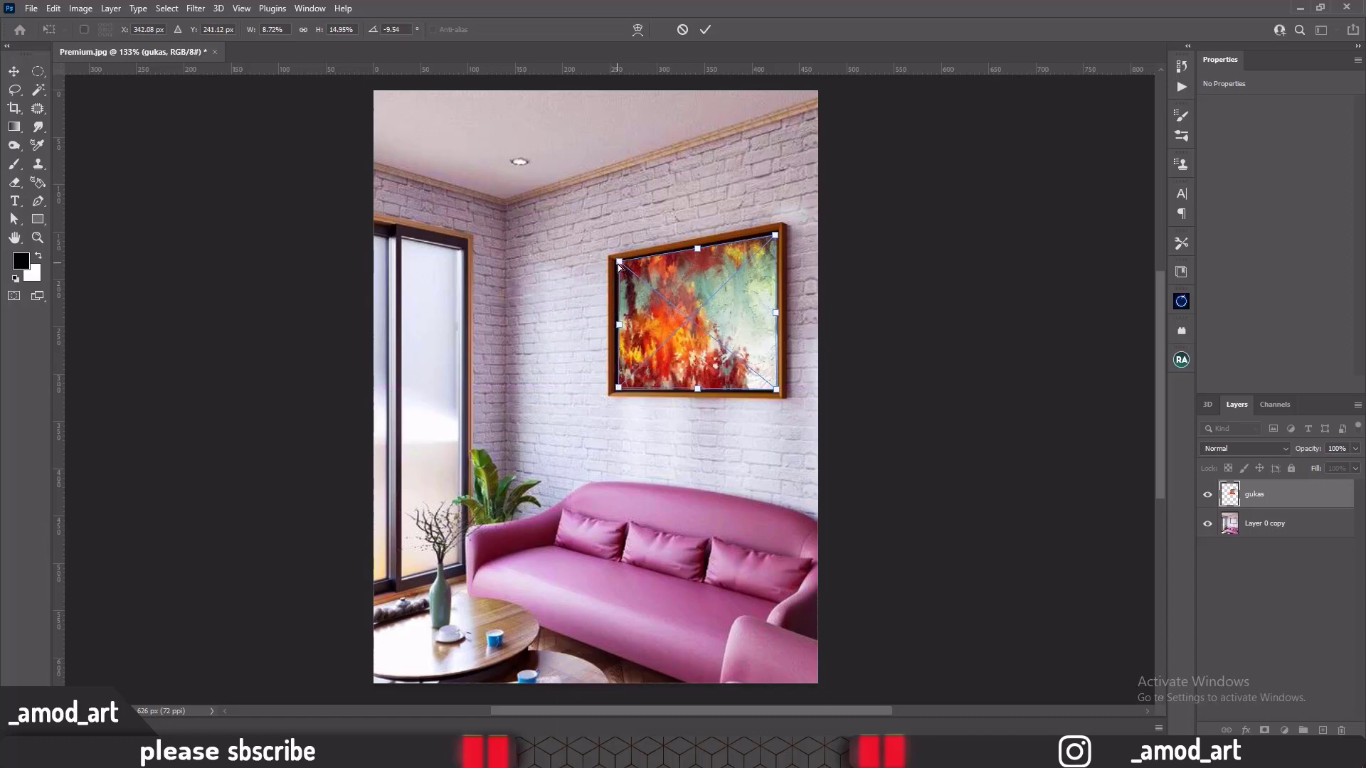
pyautogui.moveTo(619, 266); pyautogui.dragTo(617, 268)
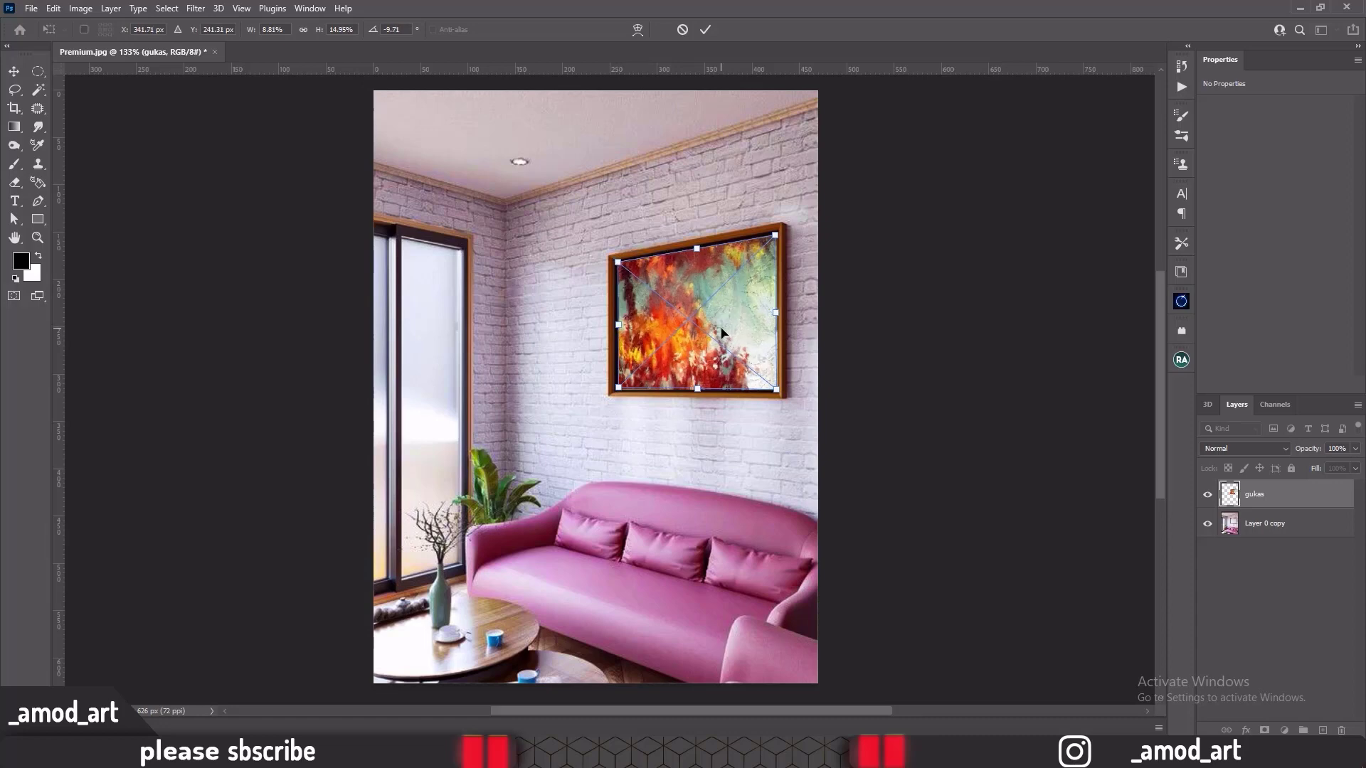
pyautogui.press('Return')
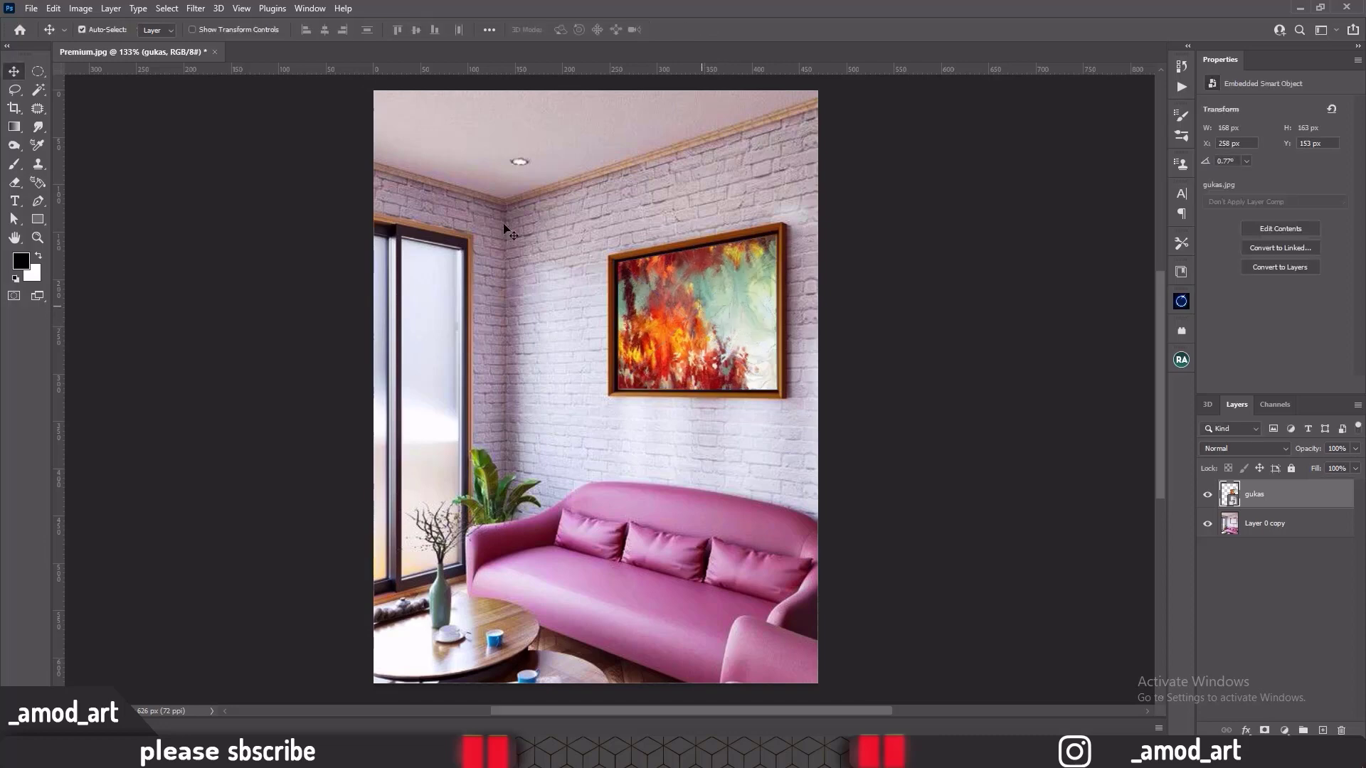
pyautogui.click(196, 9)
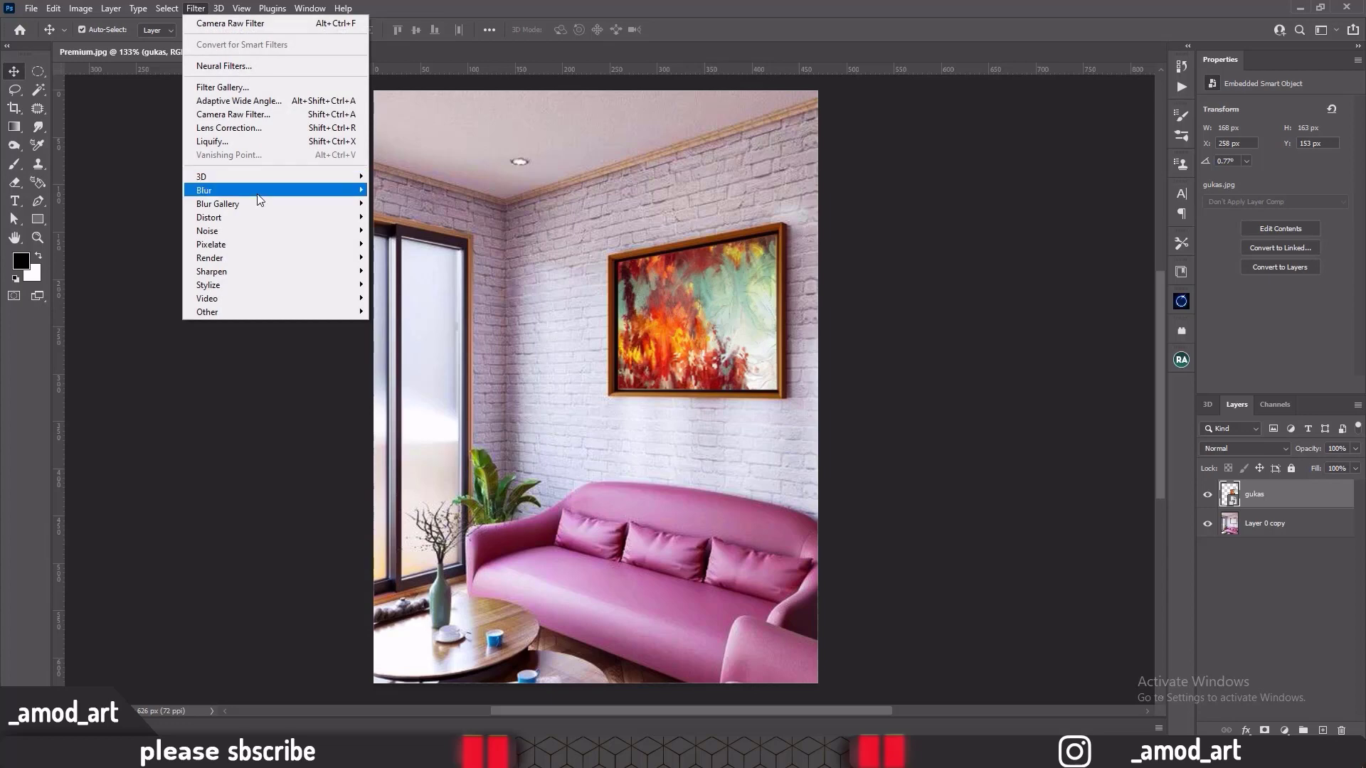
pyautogui.click(701, 301)
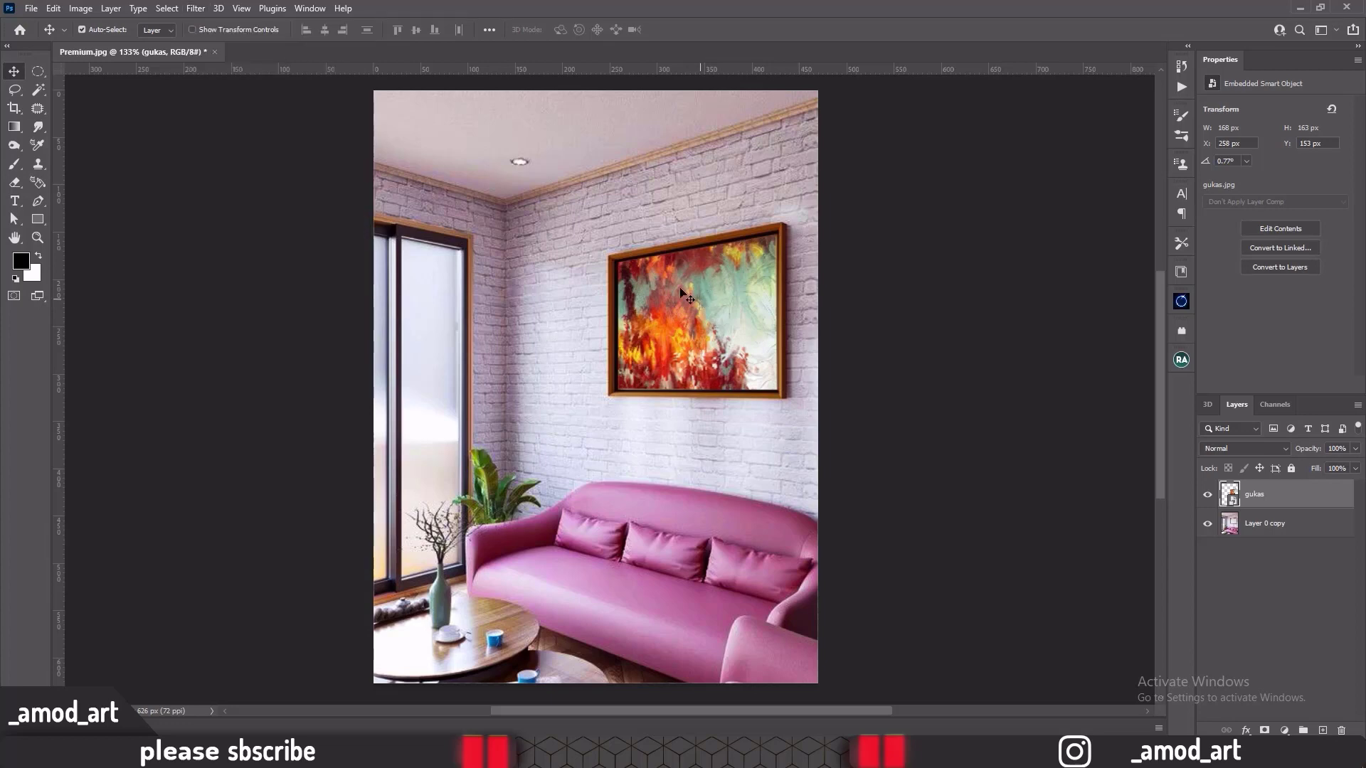
# Step: Set the gukas painting layer's blend mode to Darken
pyautogui.click(1218, 451)
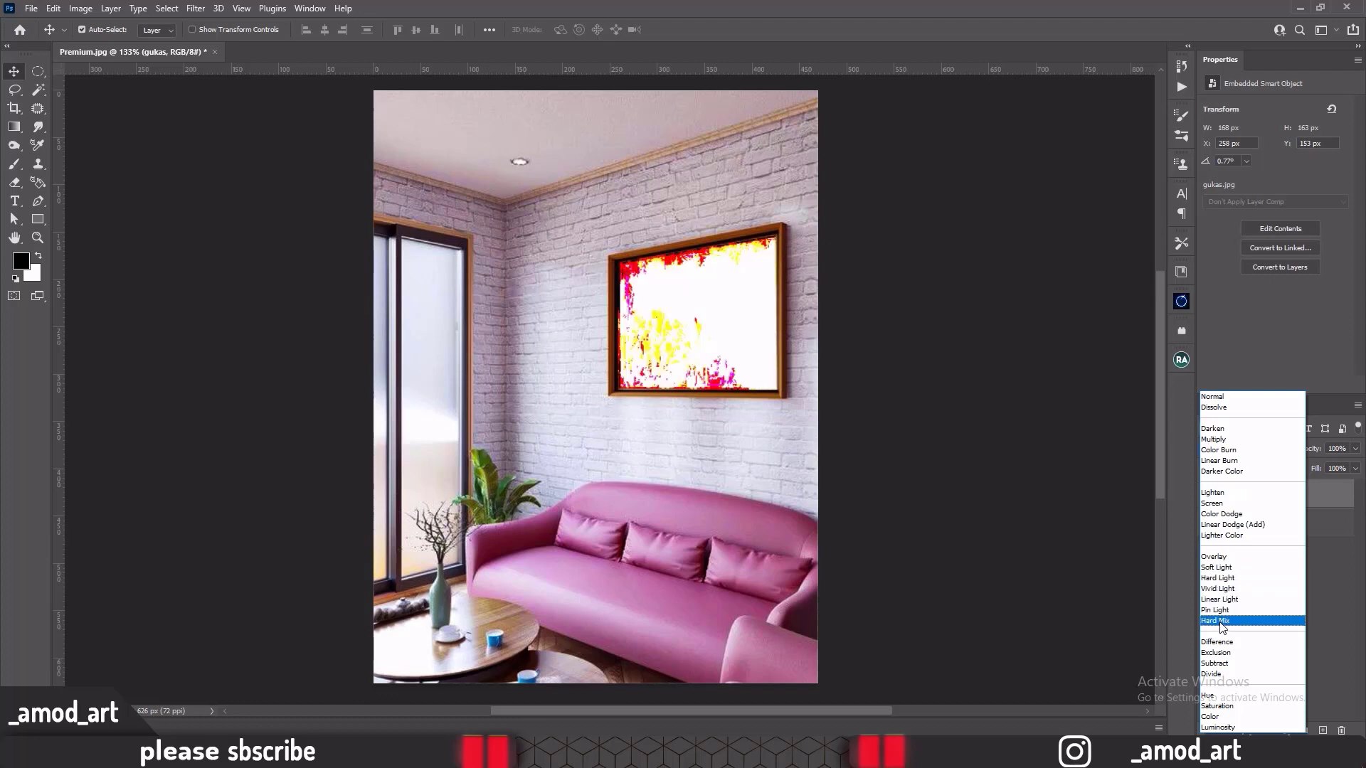
pyautogui.click(1217, 429)
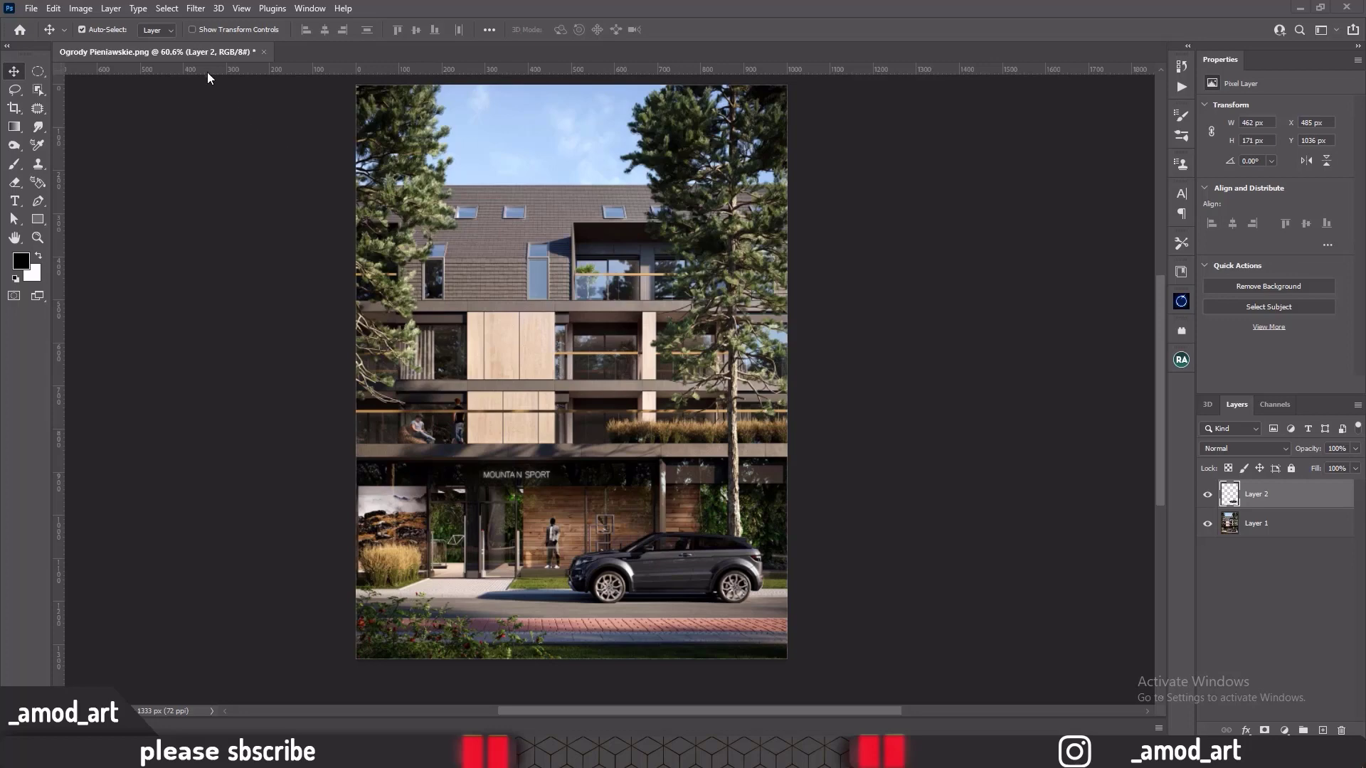
pyautogui.click(193, 8)
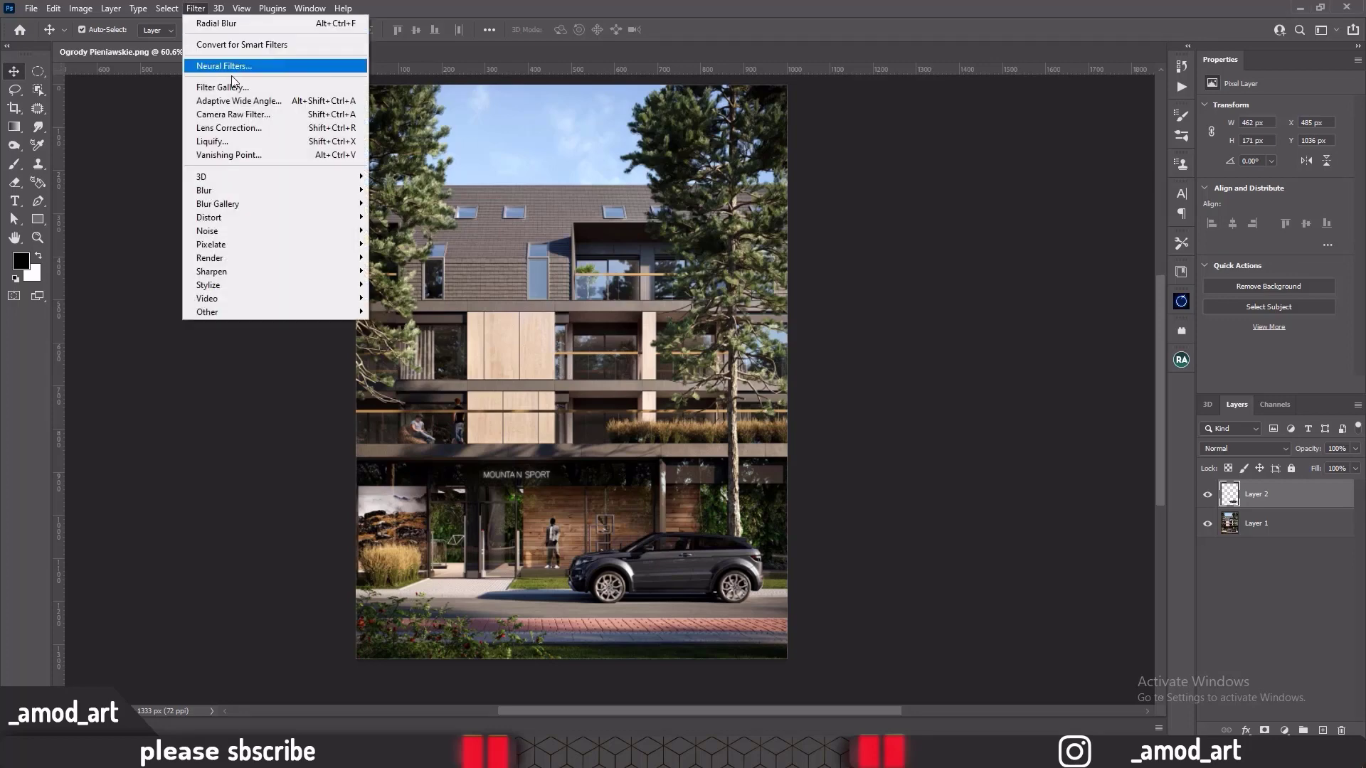
pyautogui.moveTo(245, 191)
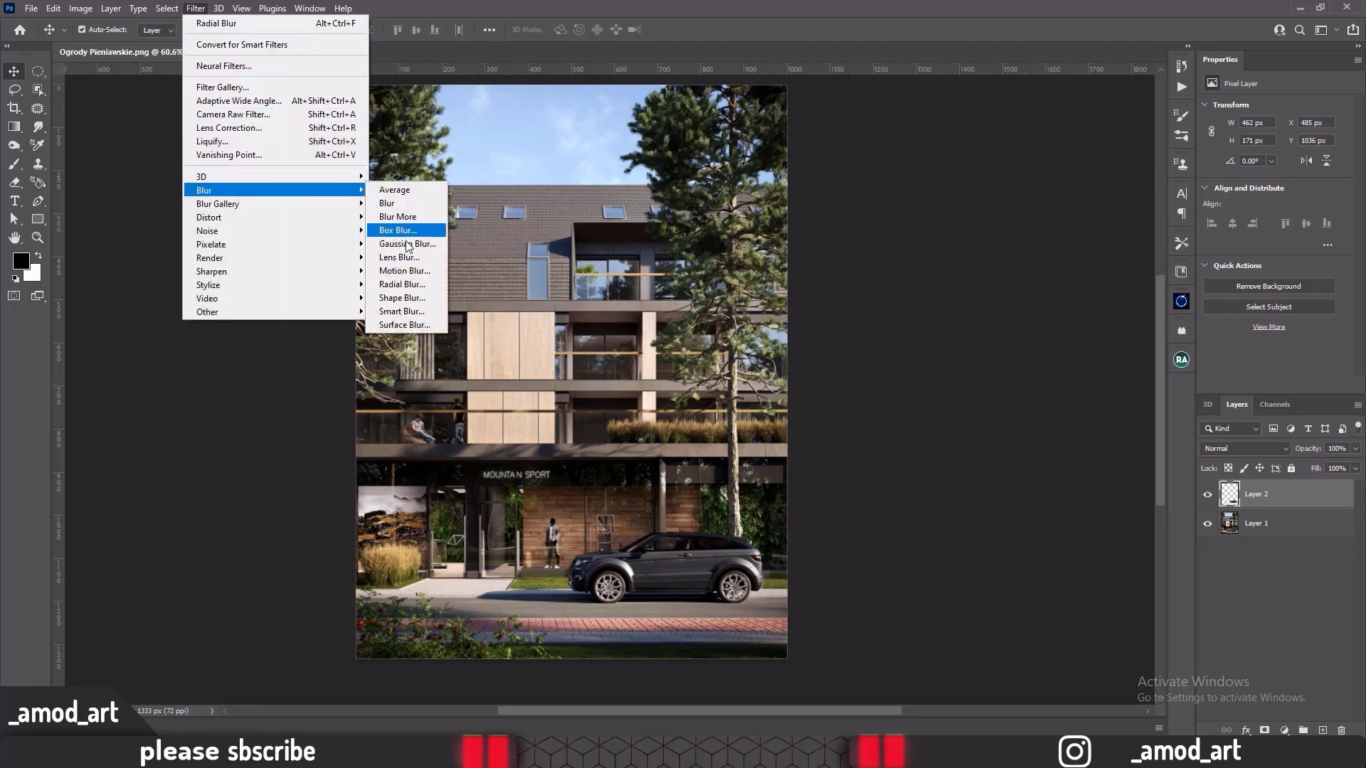
pyautogui.click(406, 271)
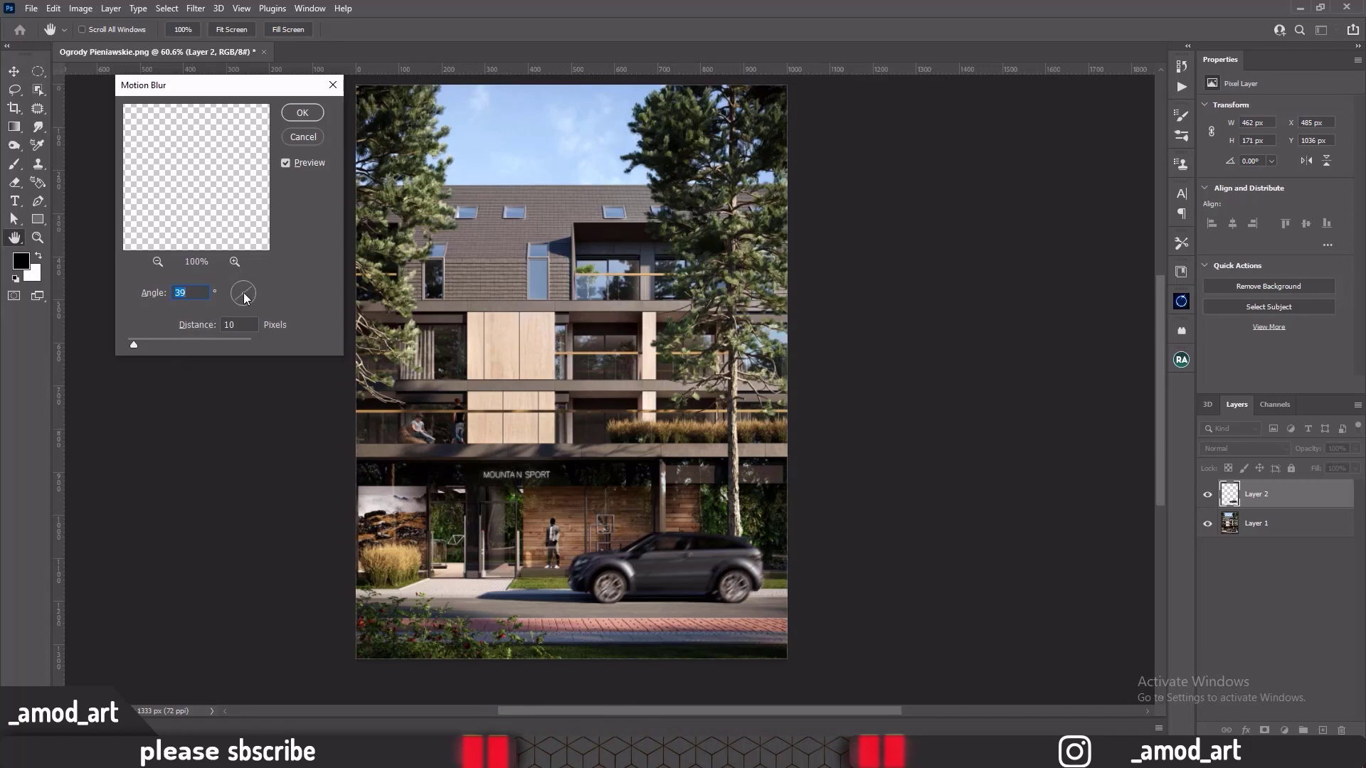
pyautogui.write('4')
pyautogui.doubleClick(180, 293)
pyautogui.moveTo(131, 346); pyautogui.dragTo(154, 345)
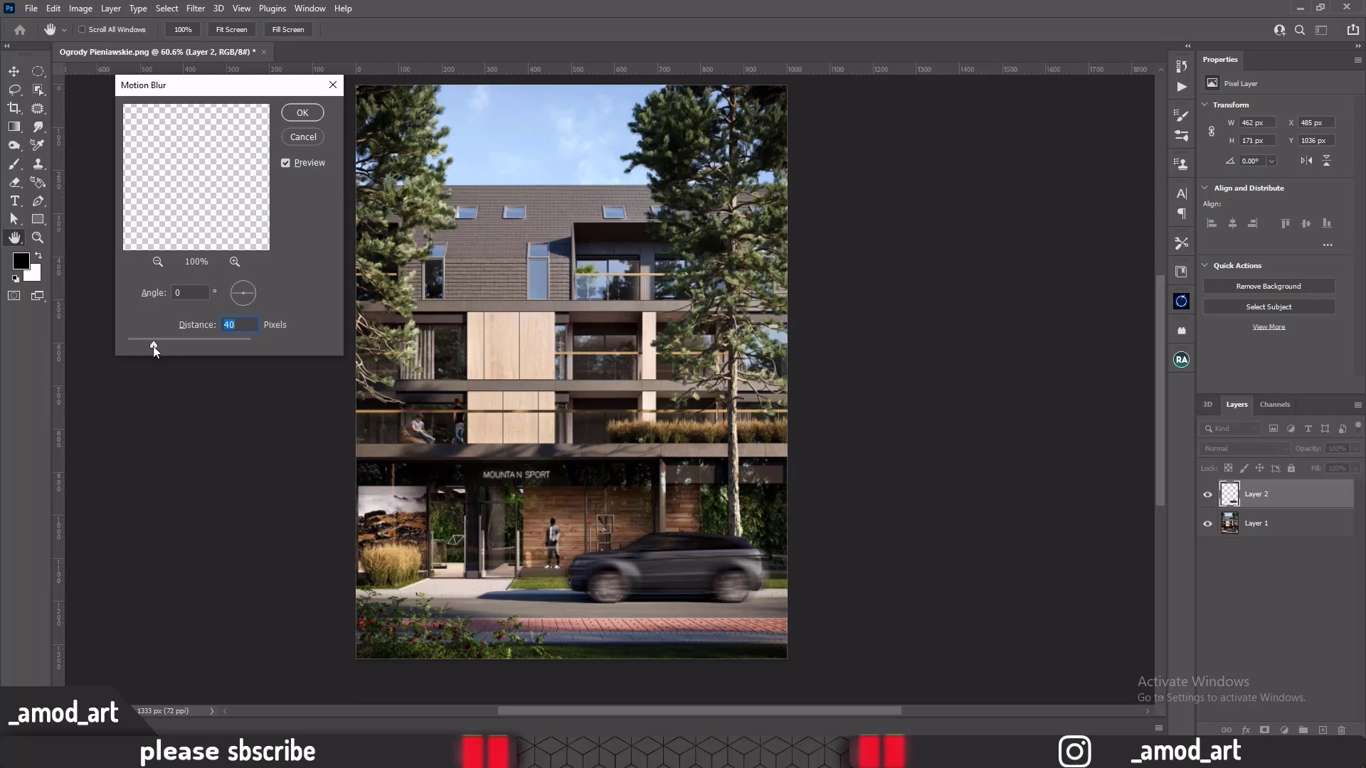
pyautogui.moveTo(152, 346); pyautogui.dragTo(137, 346)
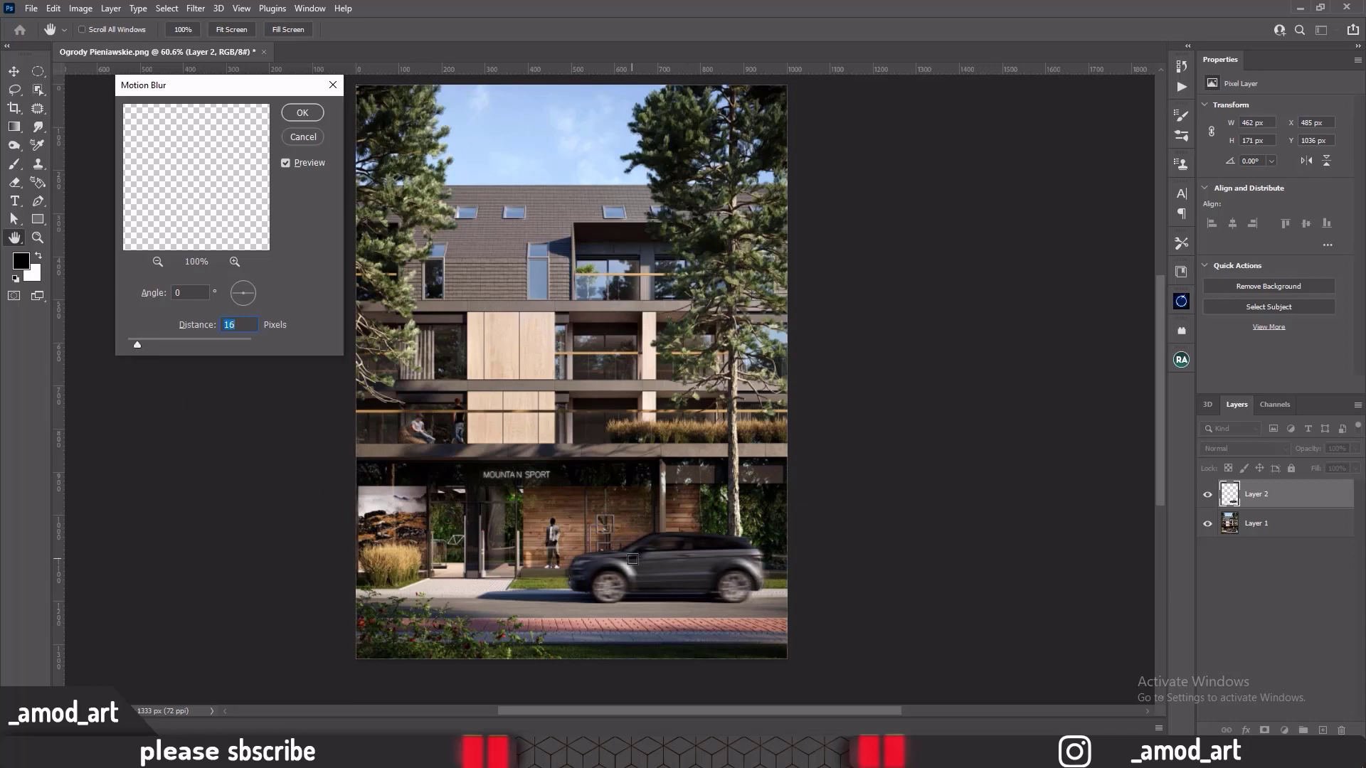
pyautogui.click(301, 136)
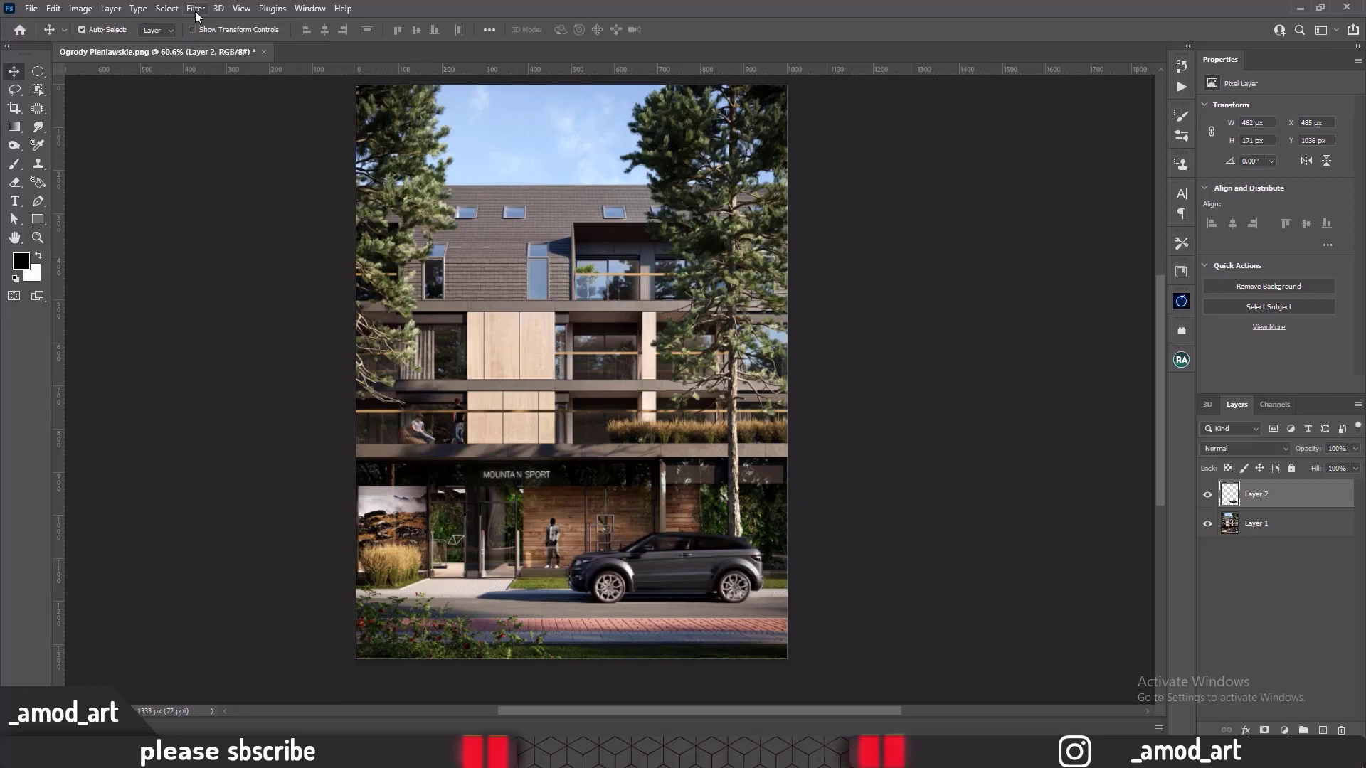
pyautogui.click(196, 9)
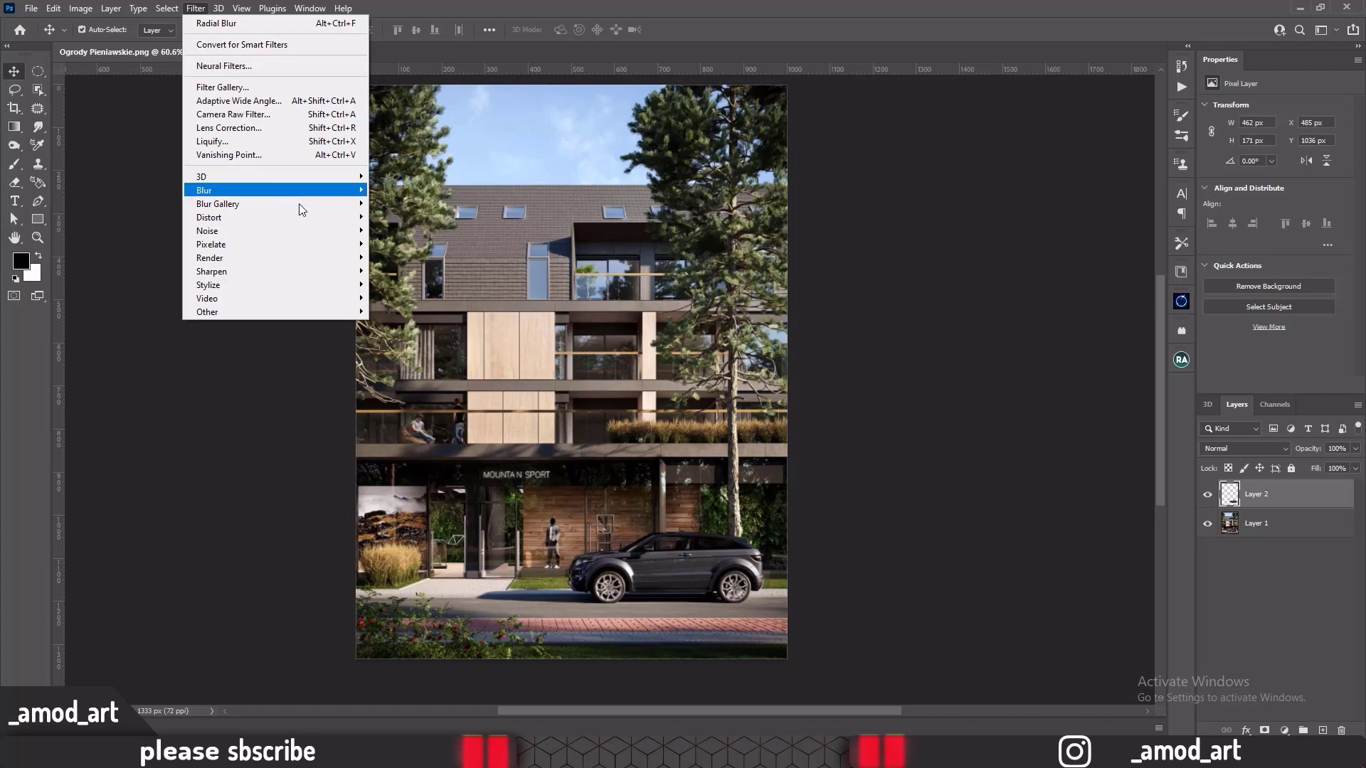
pyautogui.click(774, 571)
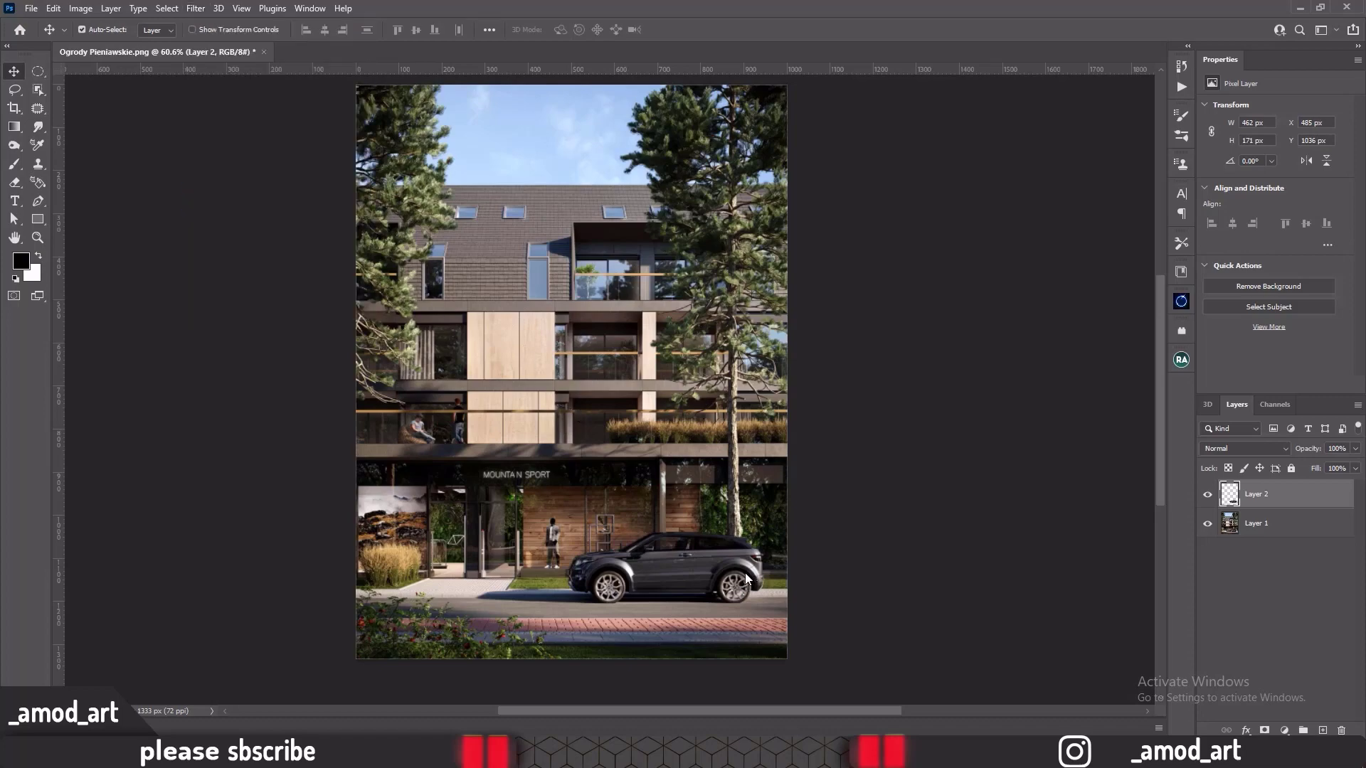
# Step: Start a Path Blur on the car layer and draw a straight blur path from the car's rear to its front
pyautogui.scroll(6, 743, 578)
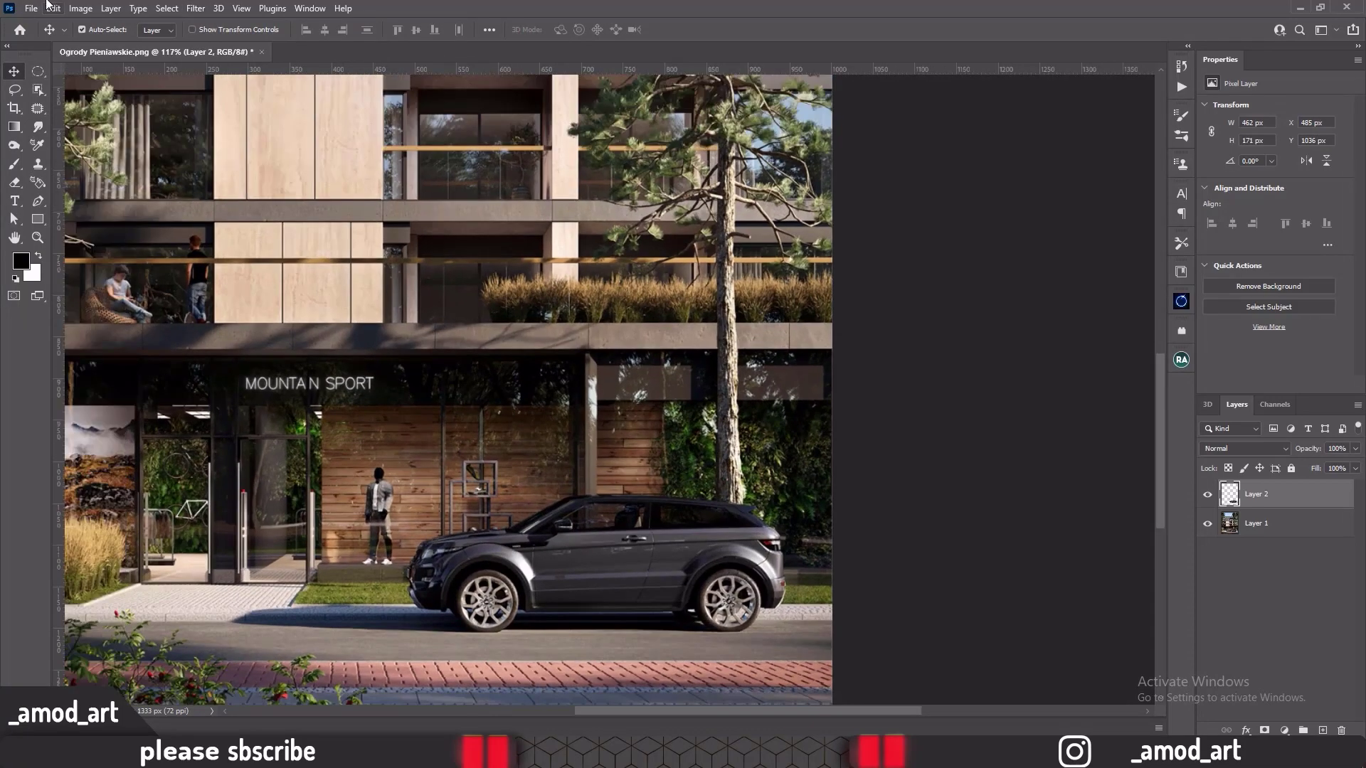
pyautogui.click(195, 9)
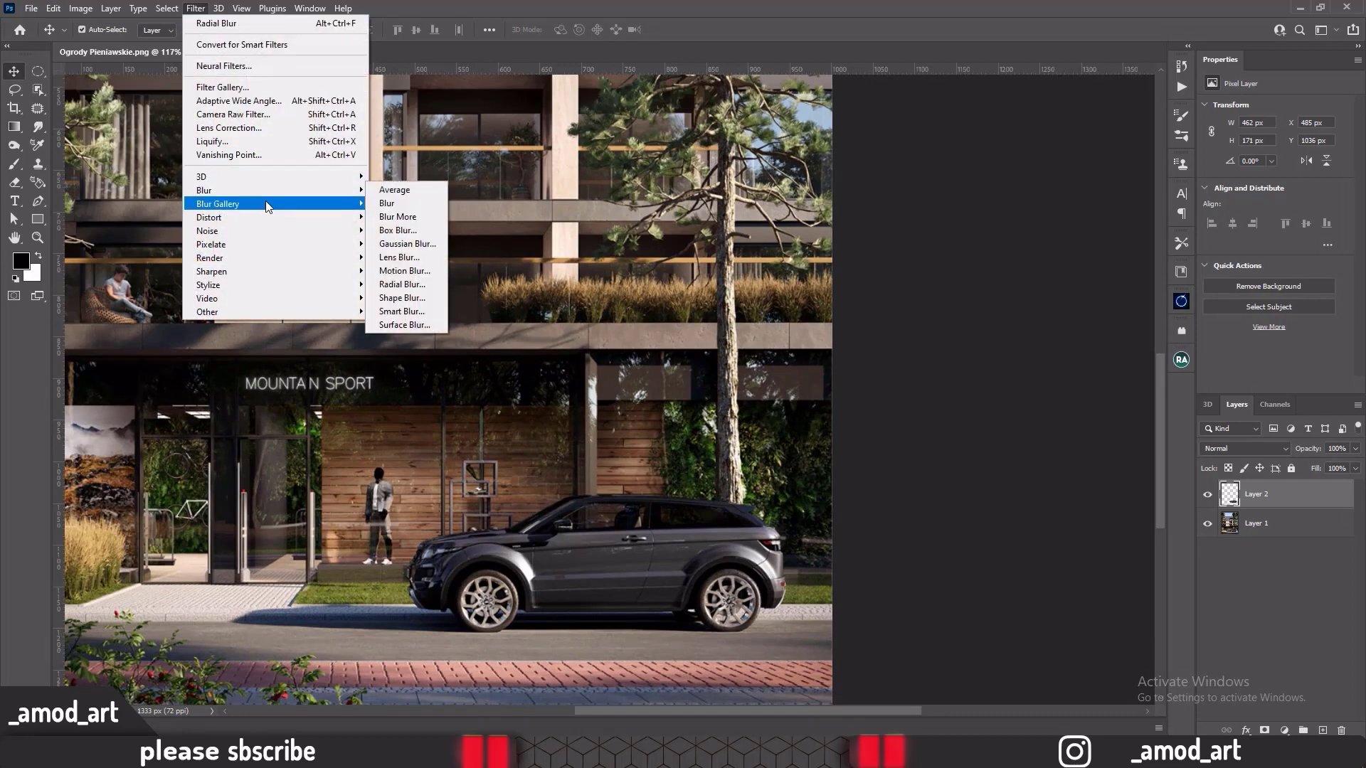
pyautogui.moveTo(270, 205)
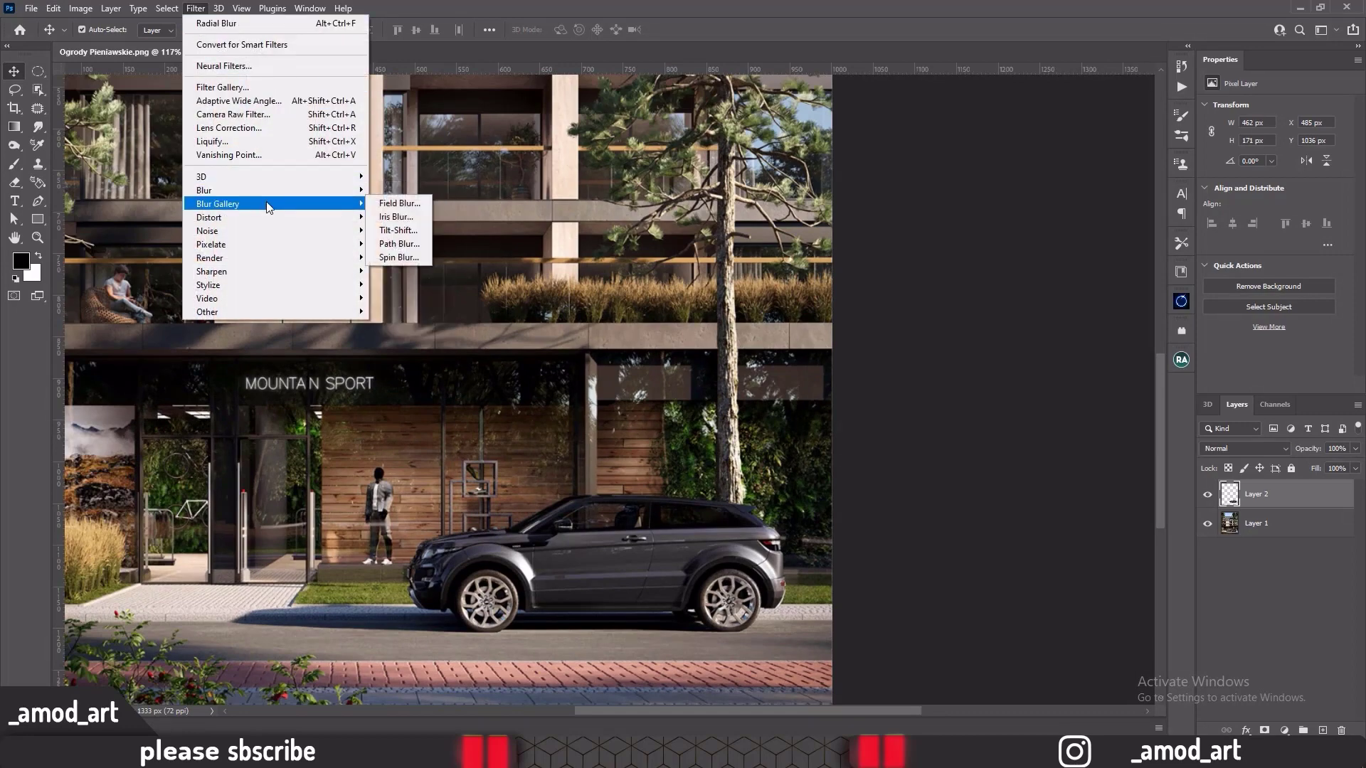
pyautogui.click(398, 244)
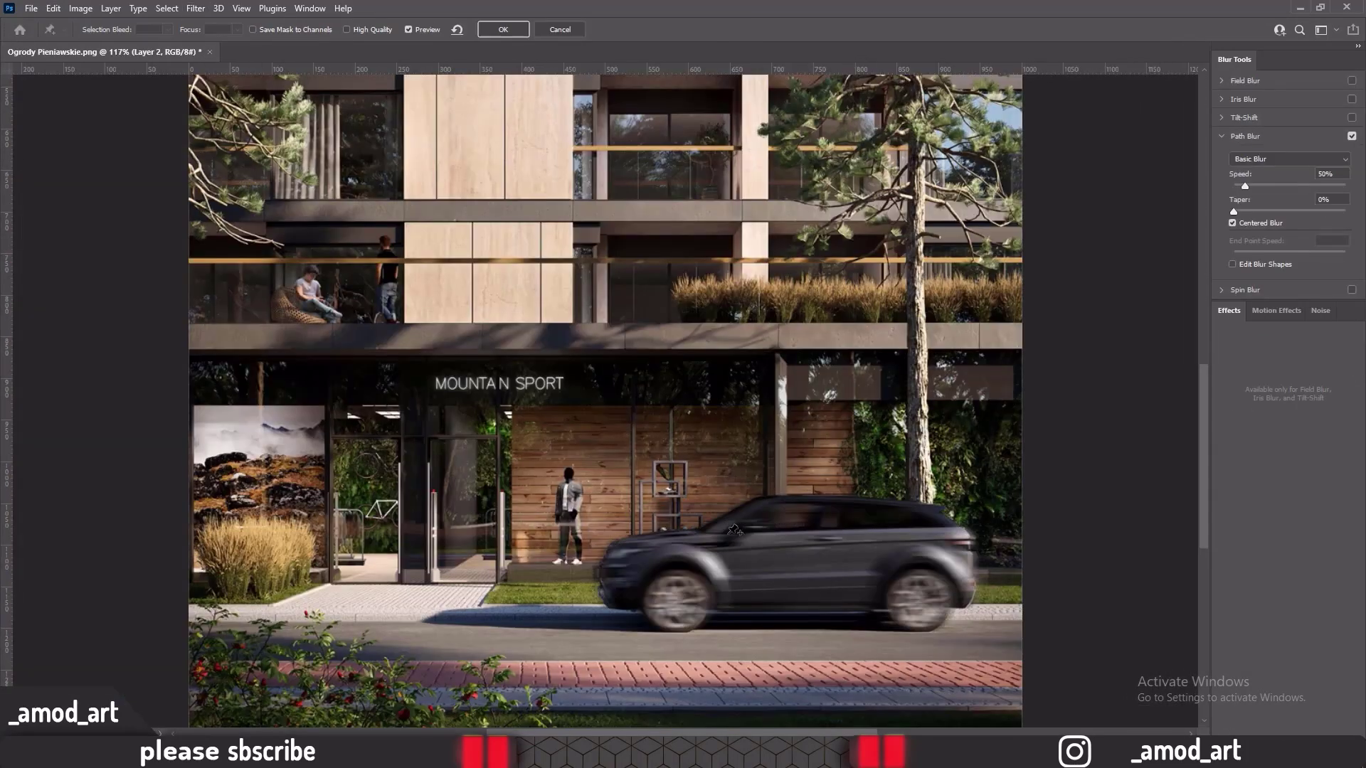
pyautogui.click(964, 553)
pyautogui.doubleClick(609, 557)
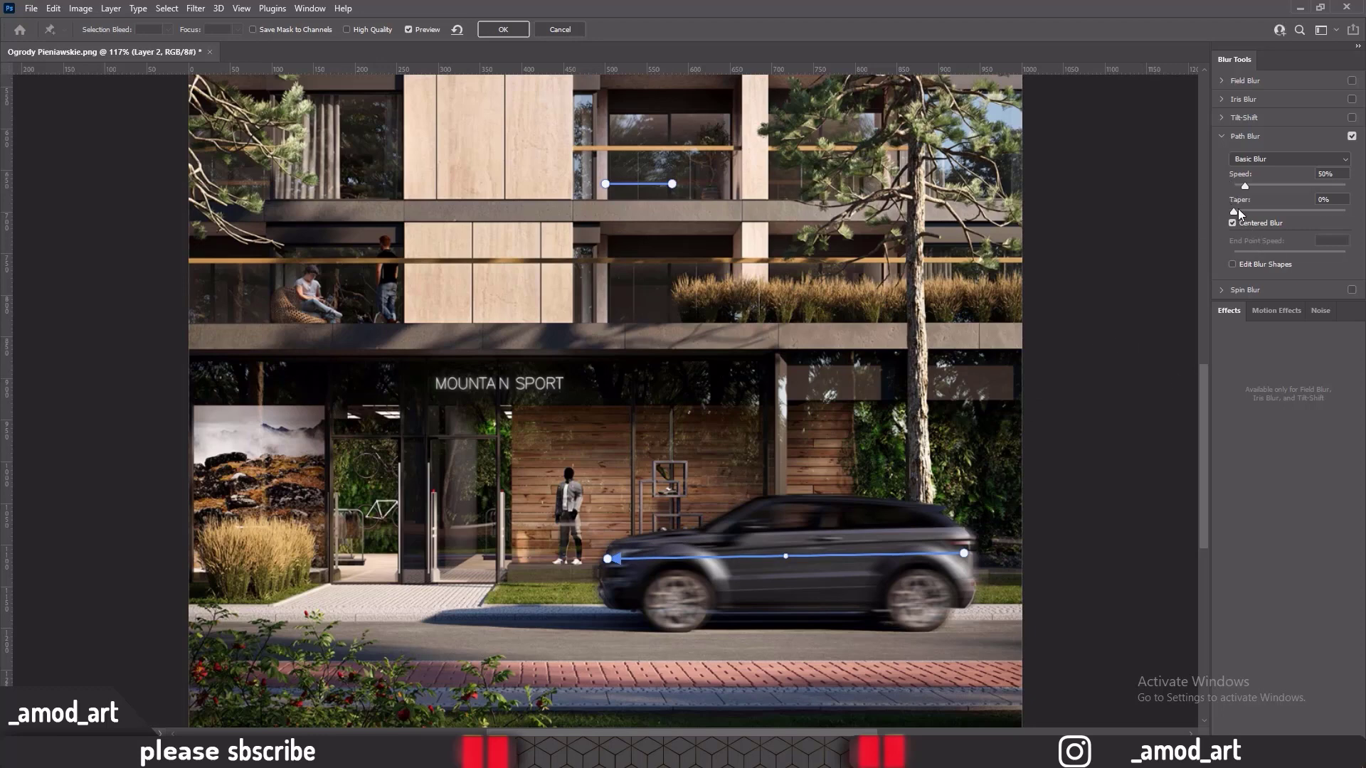
# Step: Set the Path Blur to a speed of 29% and a taper of 22%
pyautogui.moveTo(1245, 185)
pyautogui.mouseDown()
pyautogui.moveTo(1275, 190)
pyautogui.moveTo(1241, 188)
pyautogui.mouseUp()
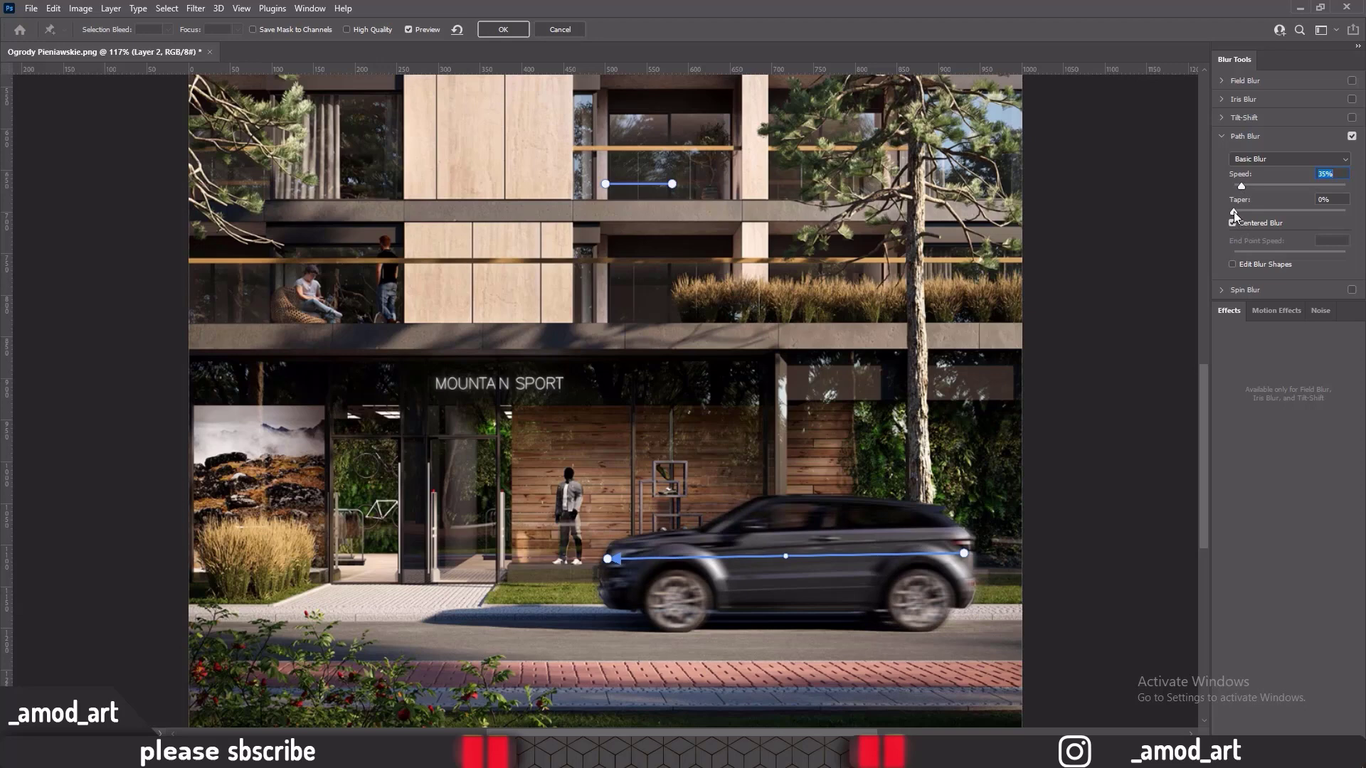
pyautogui.moveTo(1235, 212); pyautogui.dragTo(1306, 212)
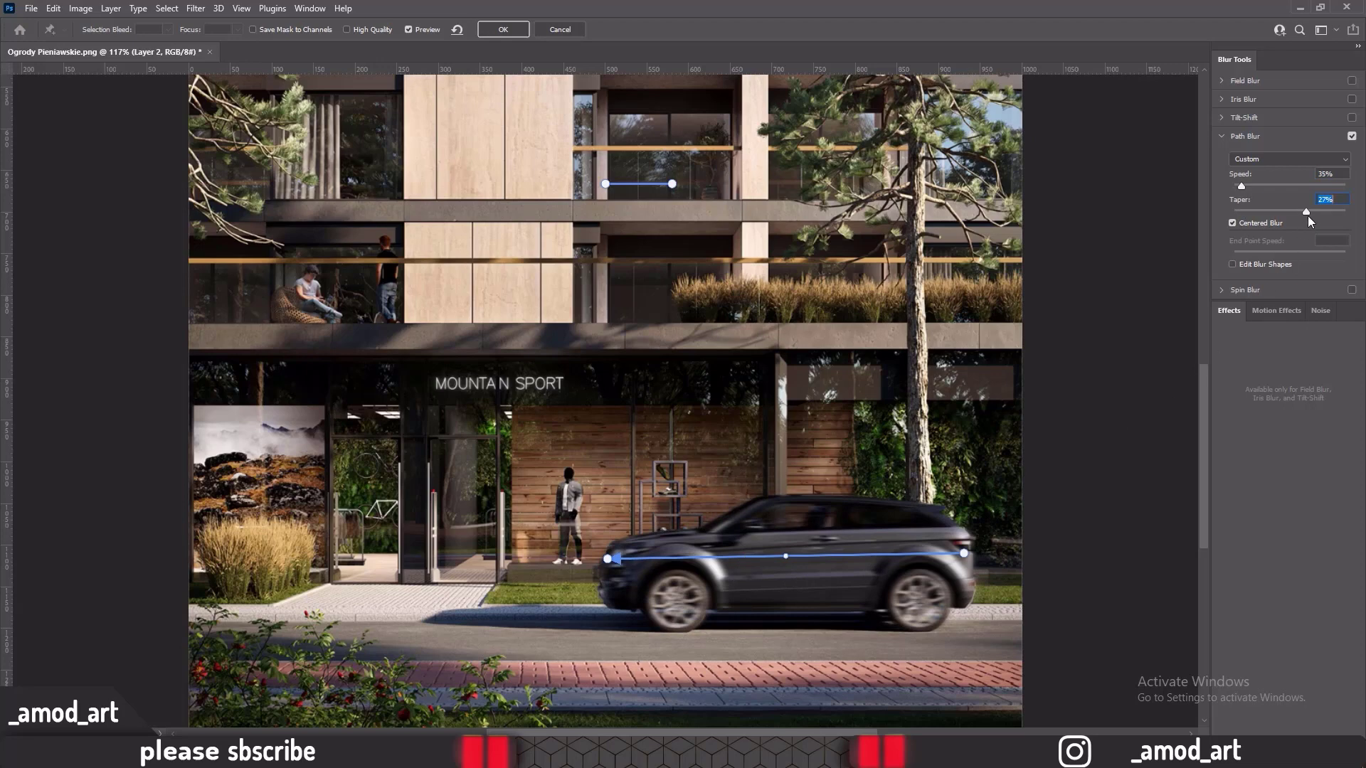
pyautogui.moveTo(1303, 211)
pyautogui.mouseDown()
pyautogui.moveTo(1241, 211)
pyautogui.moveTo(1295, 212)
pyautogui.mouseUp()
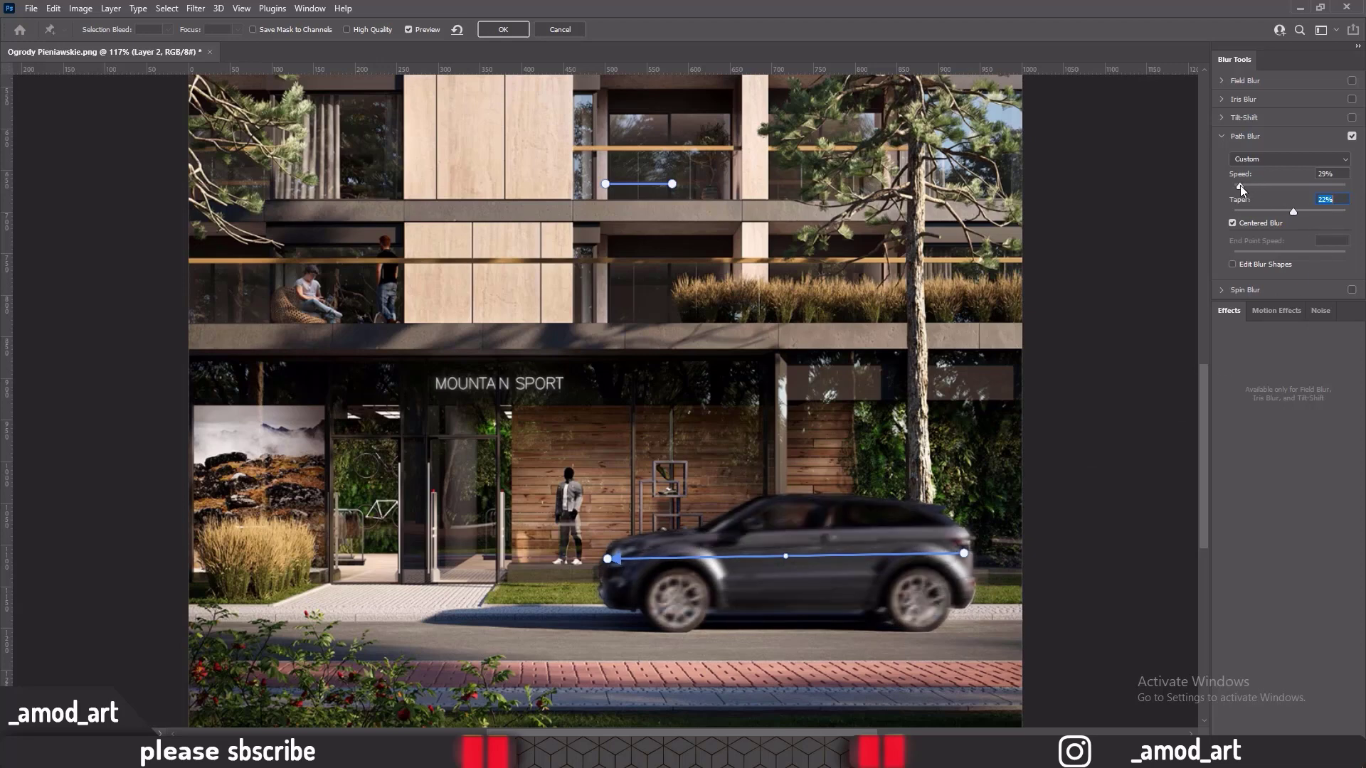
pyautogui.moveTo(1240, 185); pyautogui.dragTo(1239, 185)
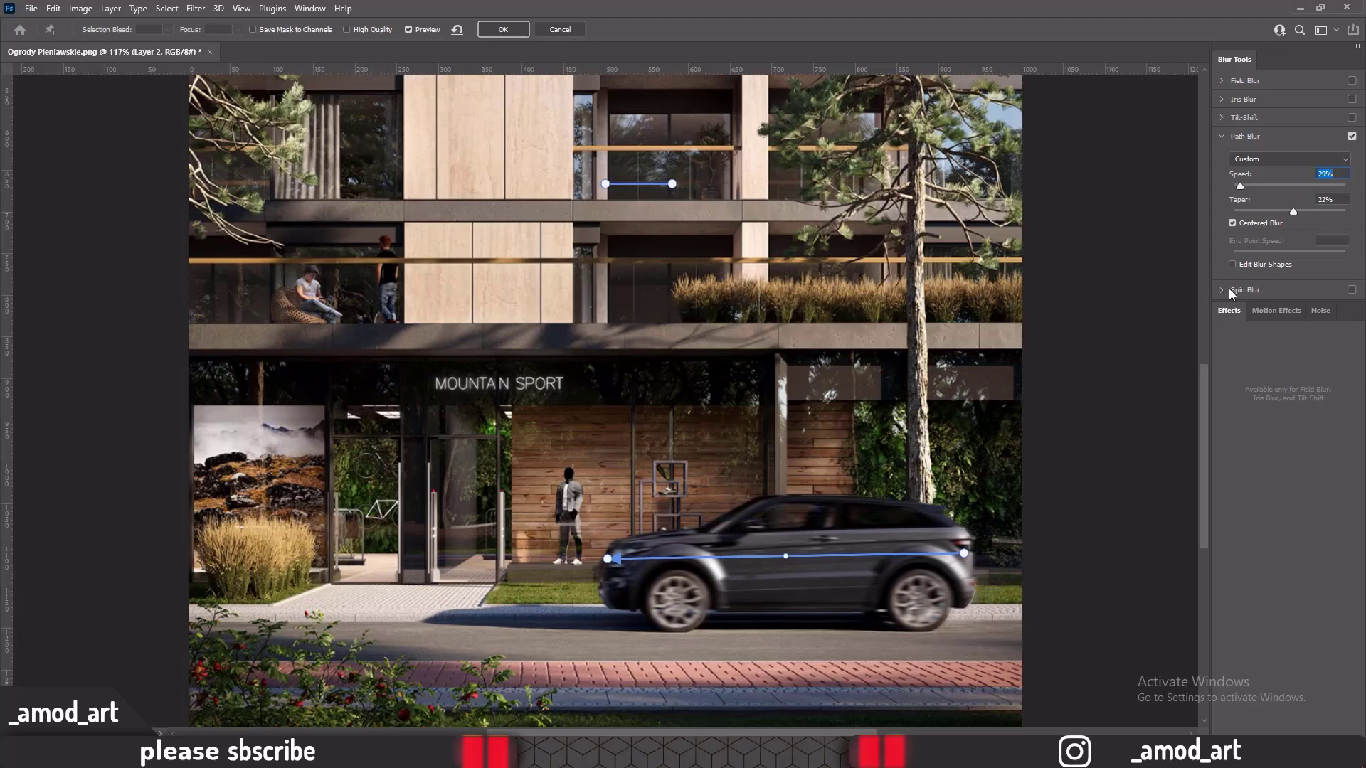
# Step: Add a Spin Blur fitted to the car's front wheel with a blur angle of 16°, and apply the blur effects
pyautogui.click(1254, 289)
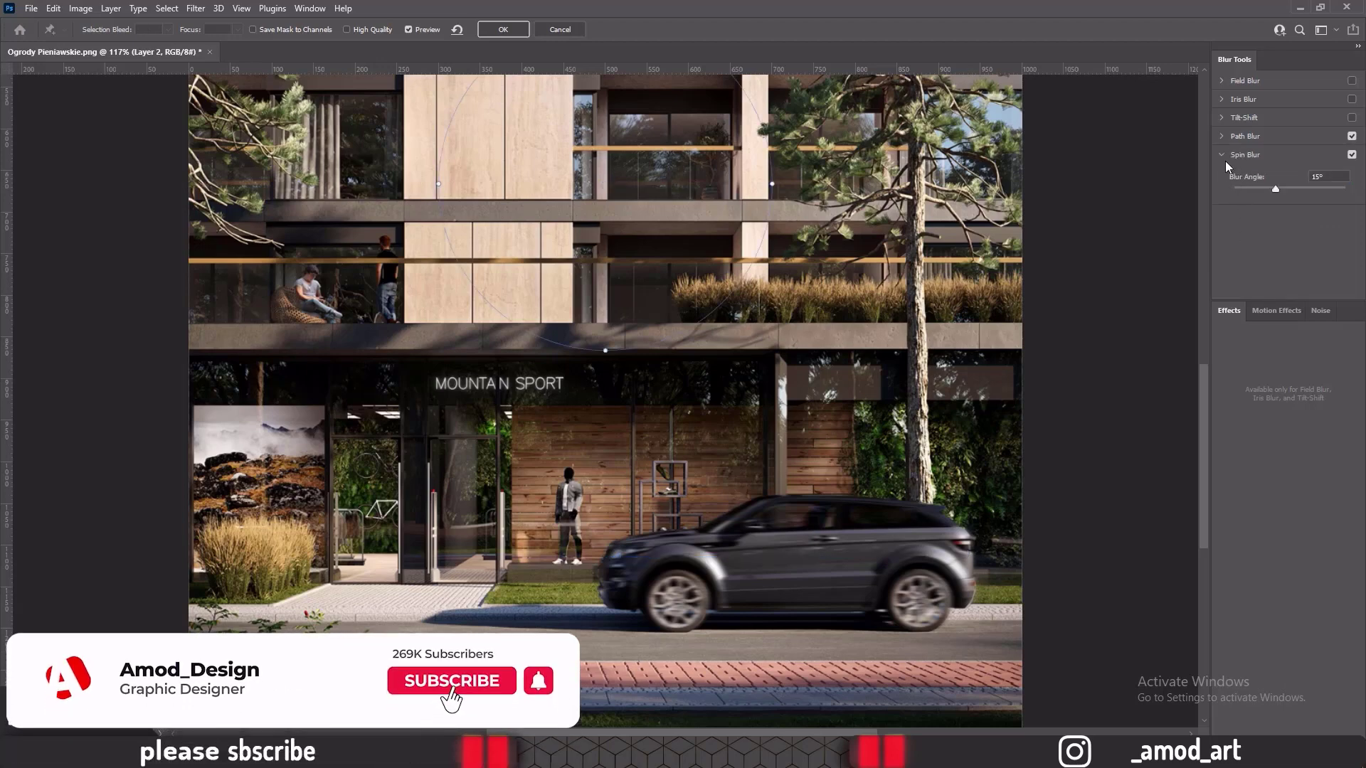
pyautogui.scroll(3, 601, 235)
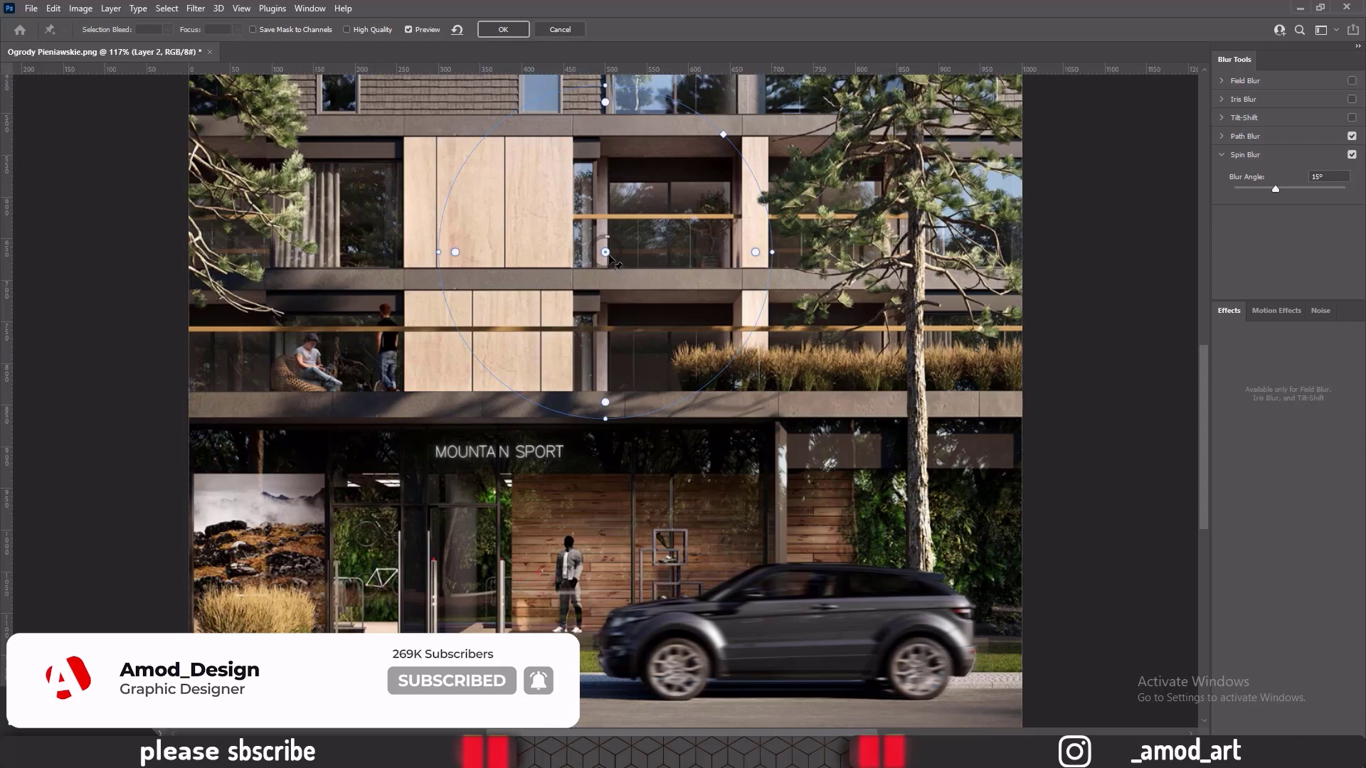
pyautogui.moveTo(614, 262); pyautogui.dragTo(673, 656)
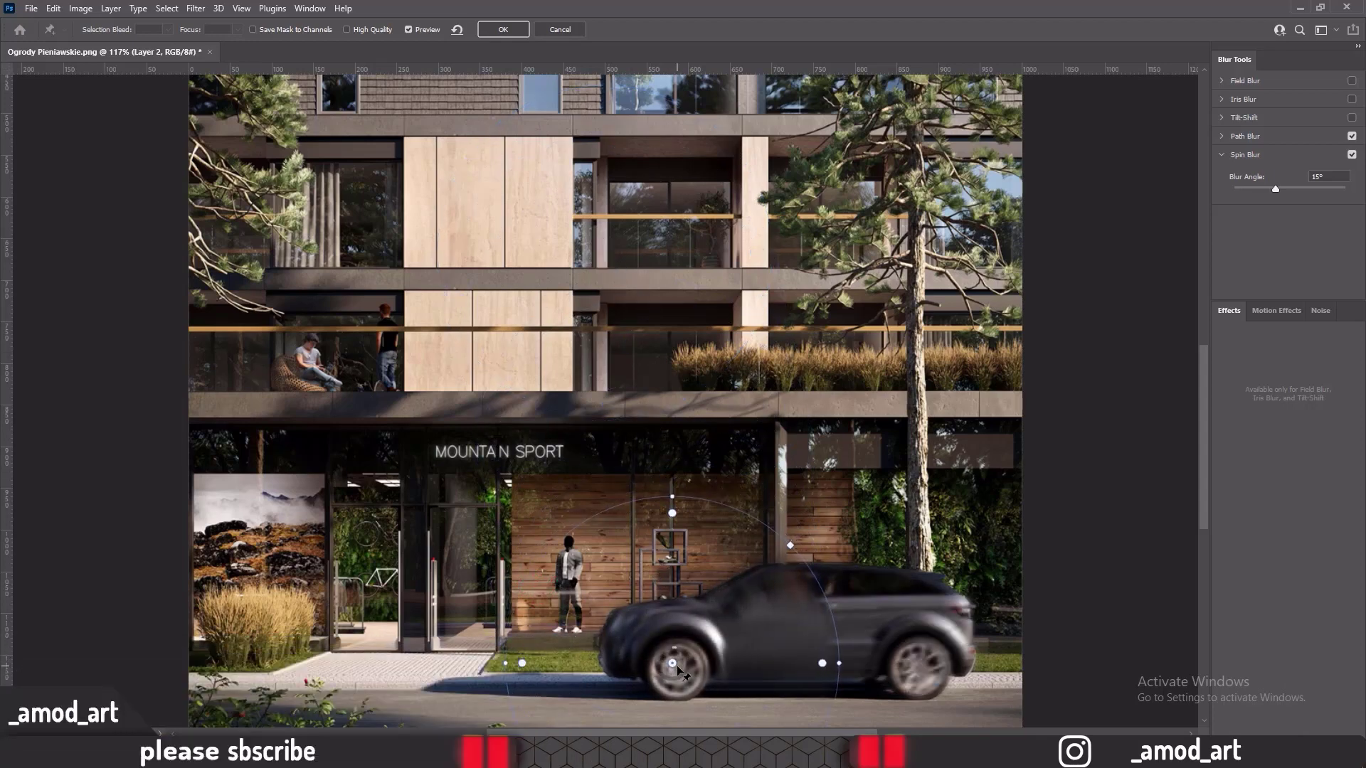
pyautogui.moveTo(781, 560); pyautogui.dragTo(680, 670)
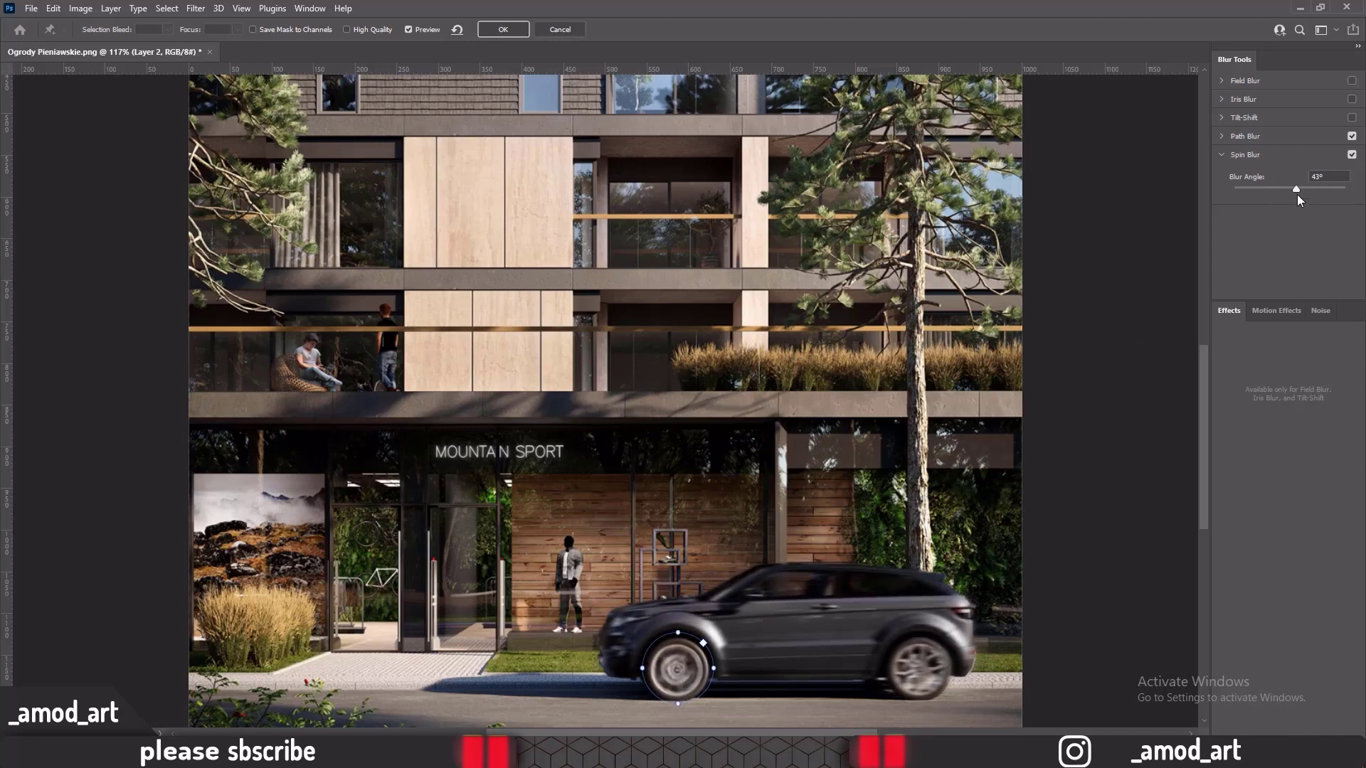
pyautogui.moveTo(1296, 189)
pyautogui.mouseDown()
pyautogui.moveTo(1260, 200)
pyautogui.moveTo(1271, 190)
pyautogui.mouseUp()
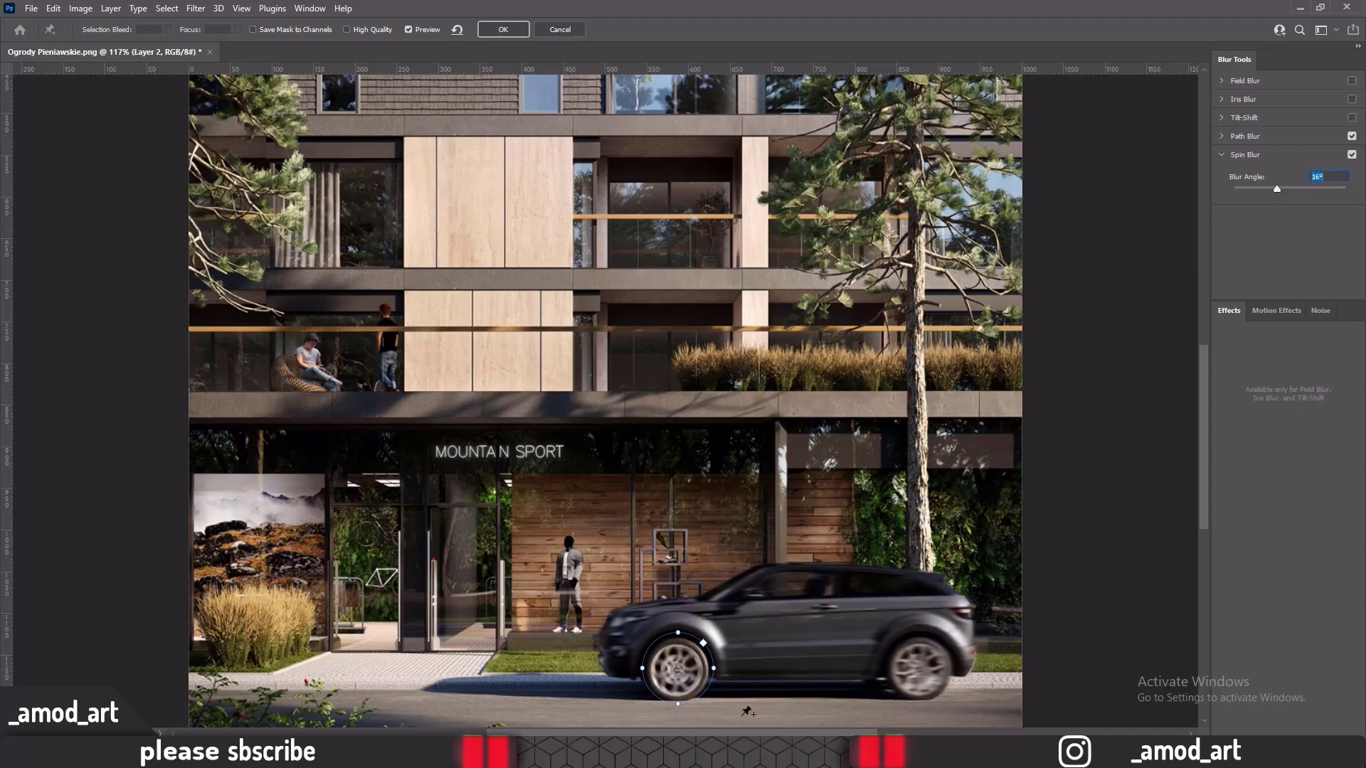
pyautogui.click(492, 30)
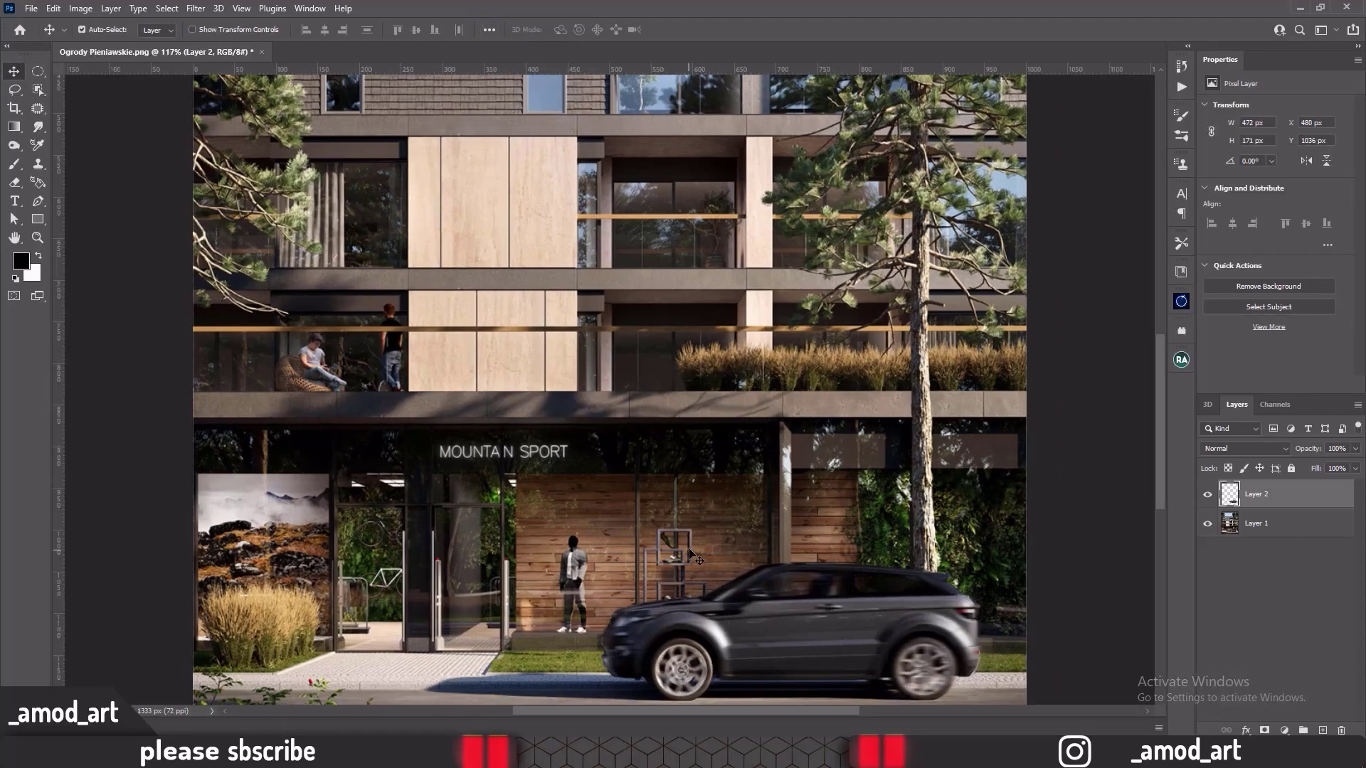
pyautogui.scroll(-5, 689, 553)
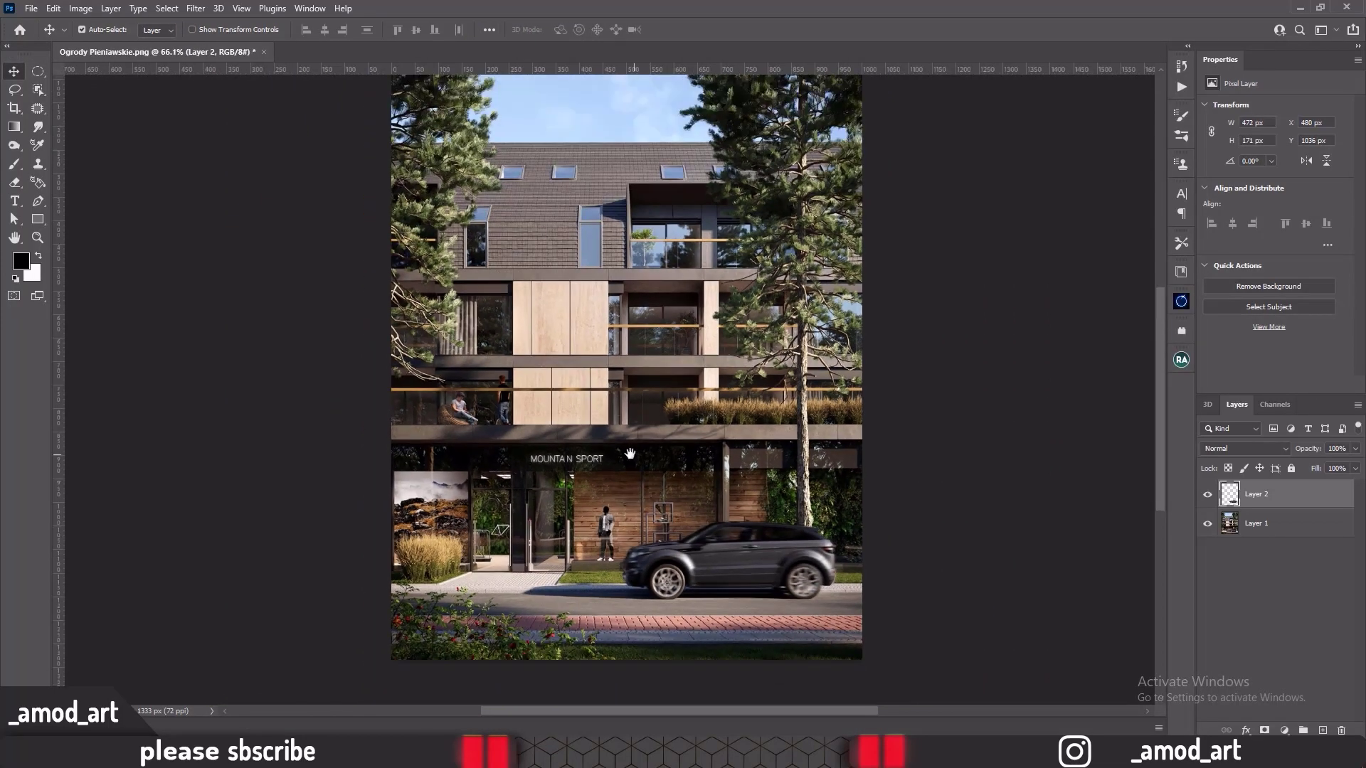
pyautogui.moveTo(630, 454); pyautogui.dragTo(588, 482)
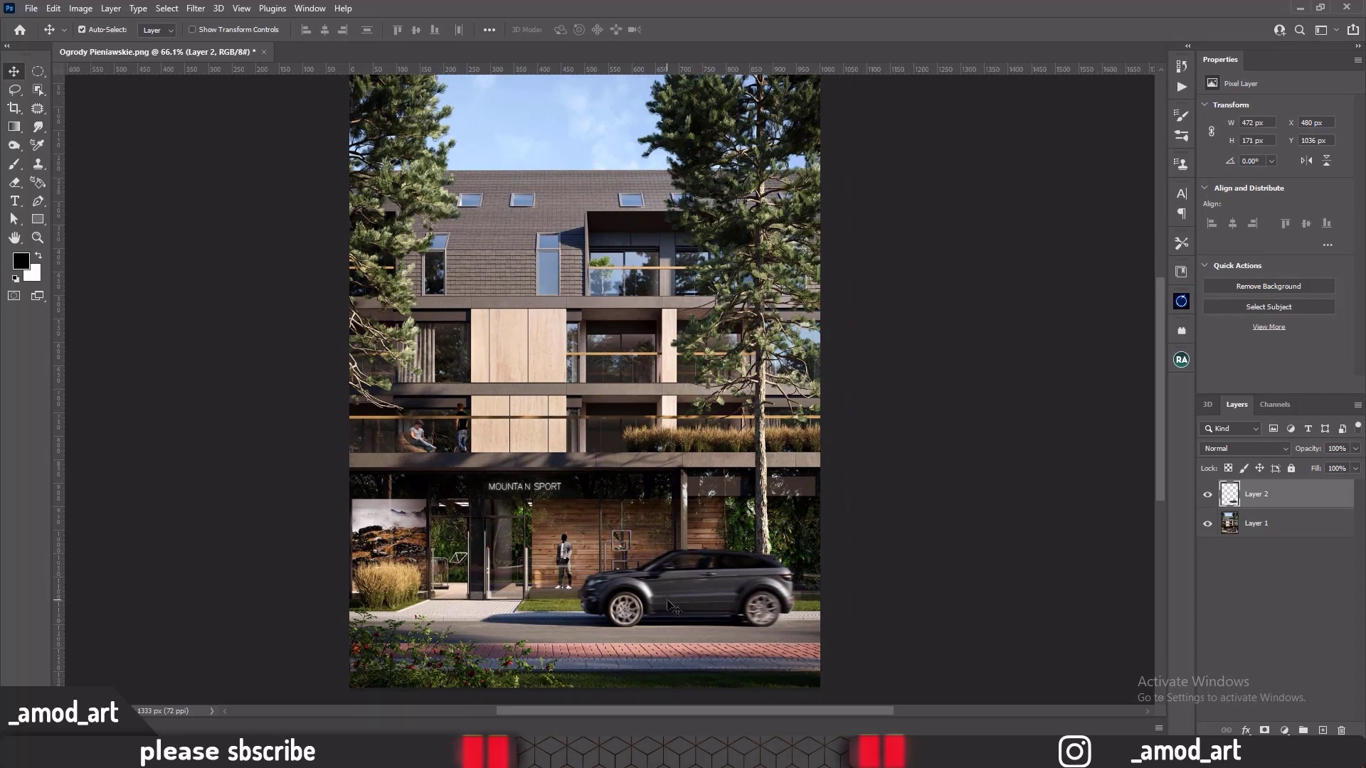
# Step: Toggle the blurred car layer's visibility to compare the render with and without the motion blur
pyautogui.click(1208, 496)
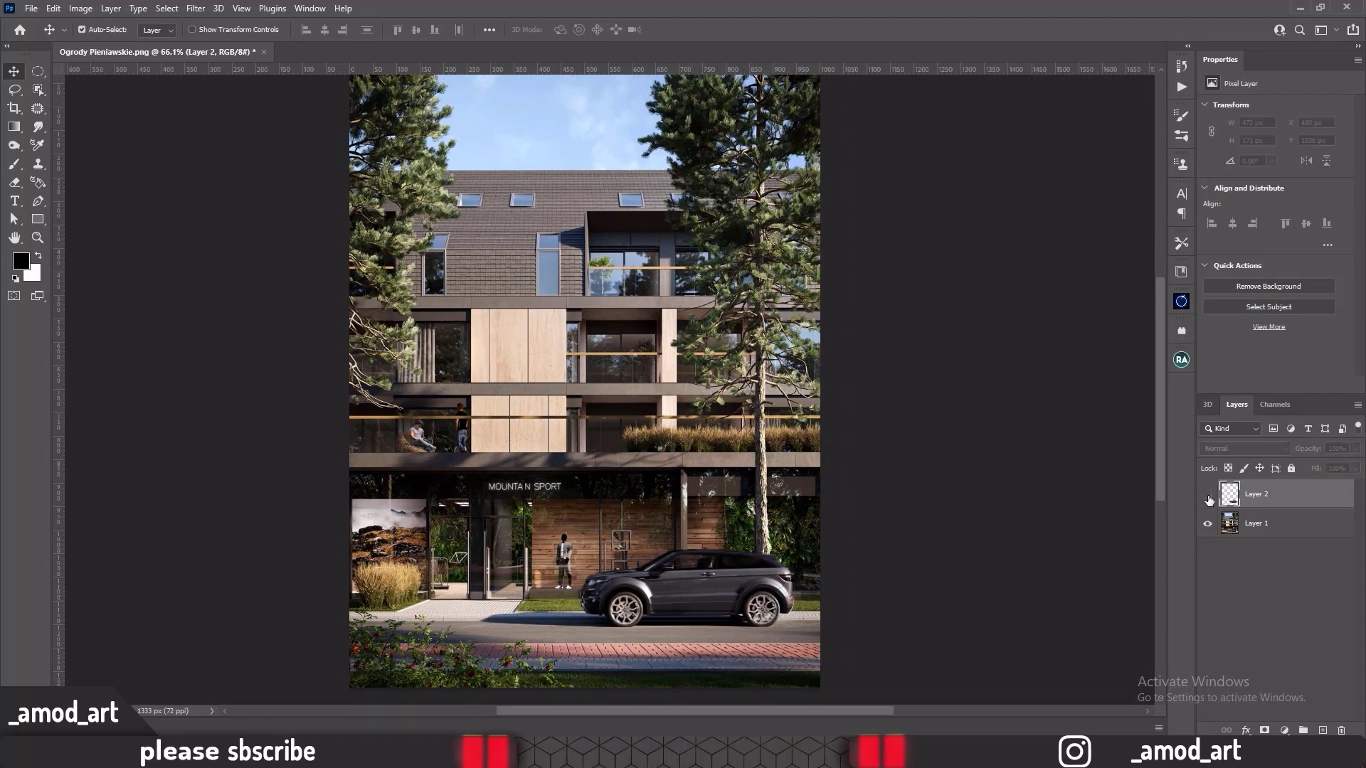
pyautogui.click(1208, 496)
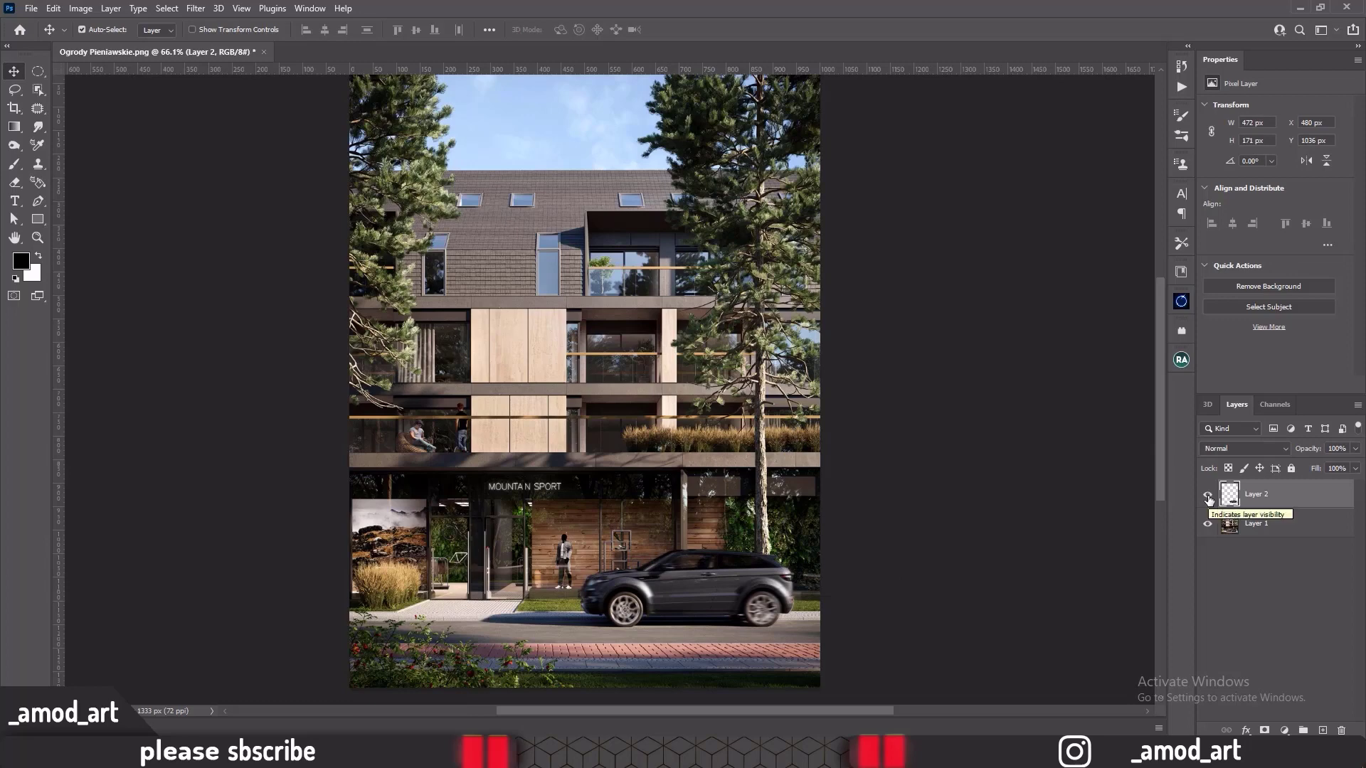
pyautogui.click(1208, 497)
pyautogui.click(1208, 497)
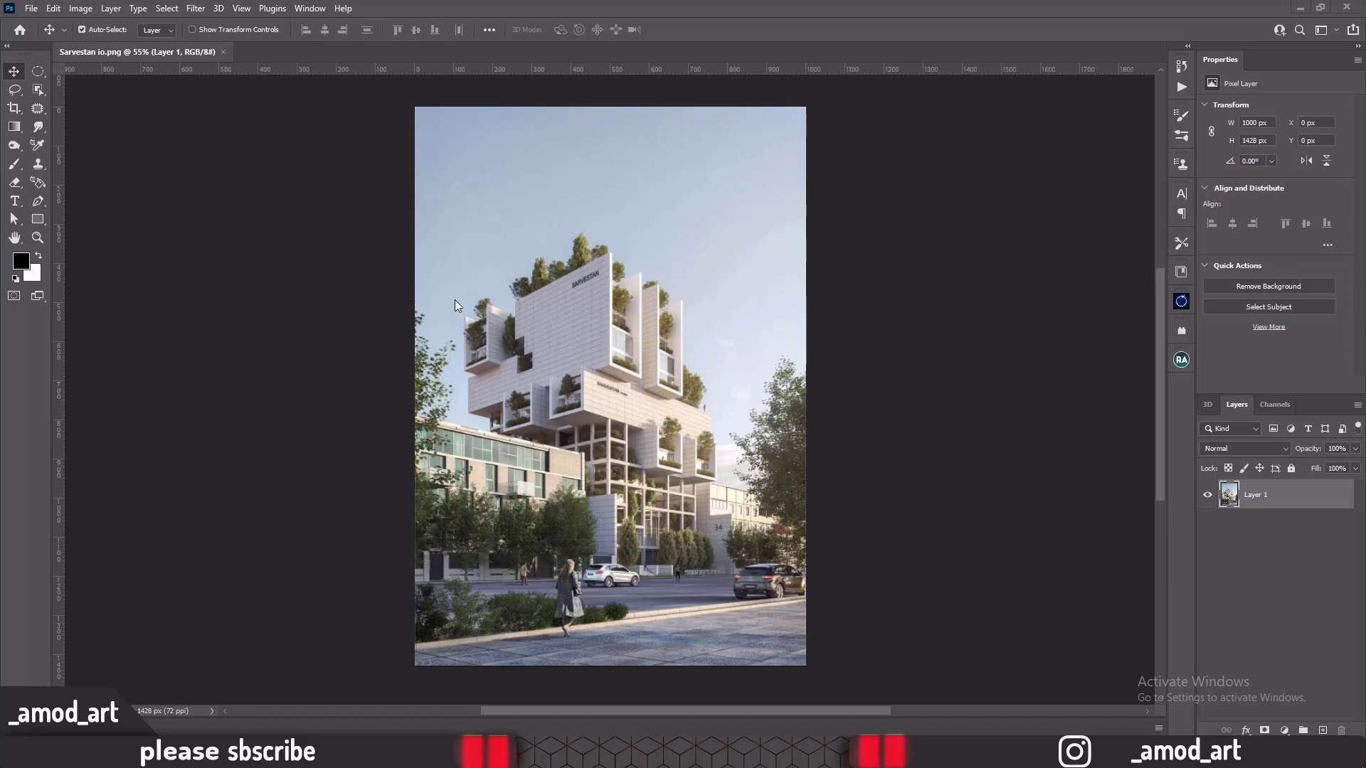
# Step: Start Sky Replacement on the Sarvestan building render and choose the Blue Skies preset with scattered white clouds
pyautogui.click(54, 9)
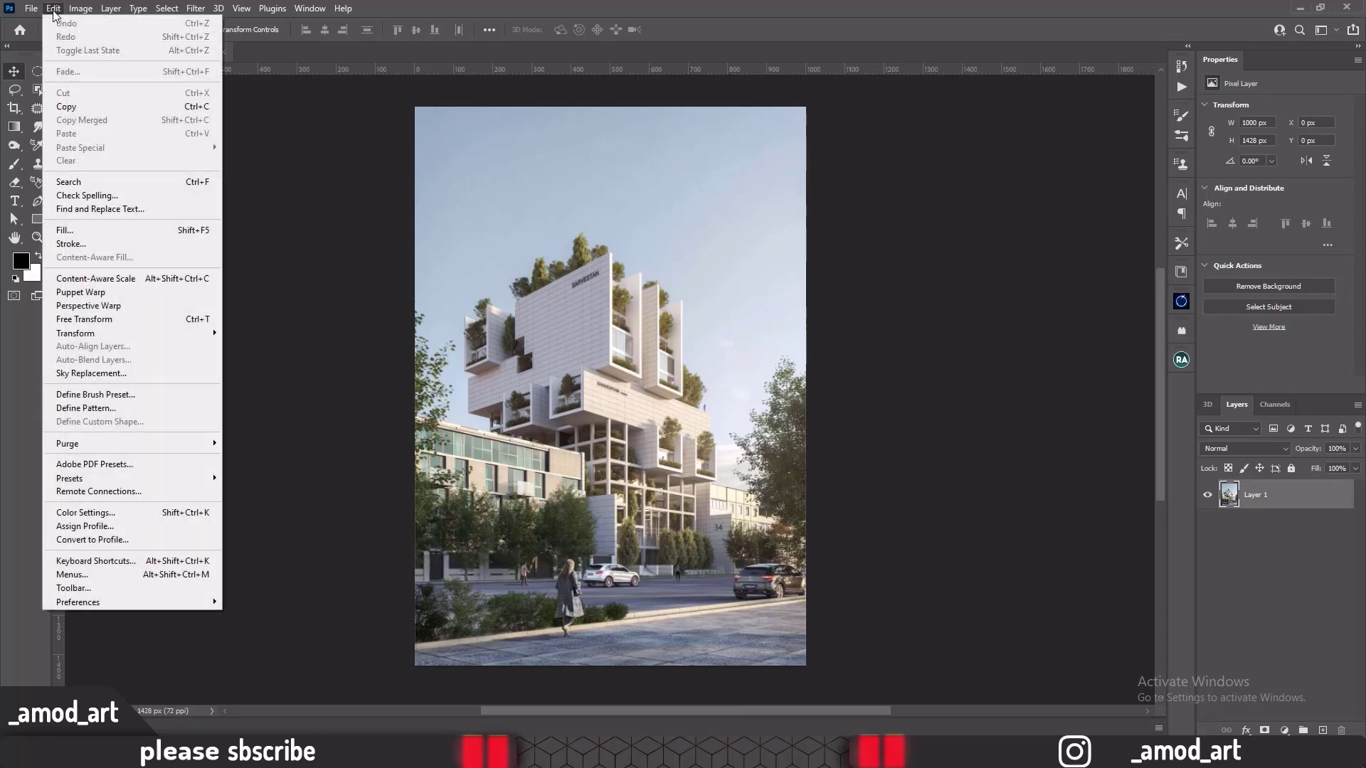
pyautogui.click(90, 375)
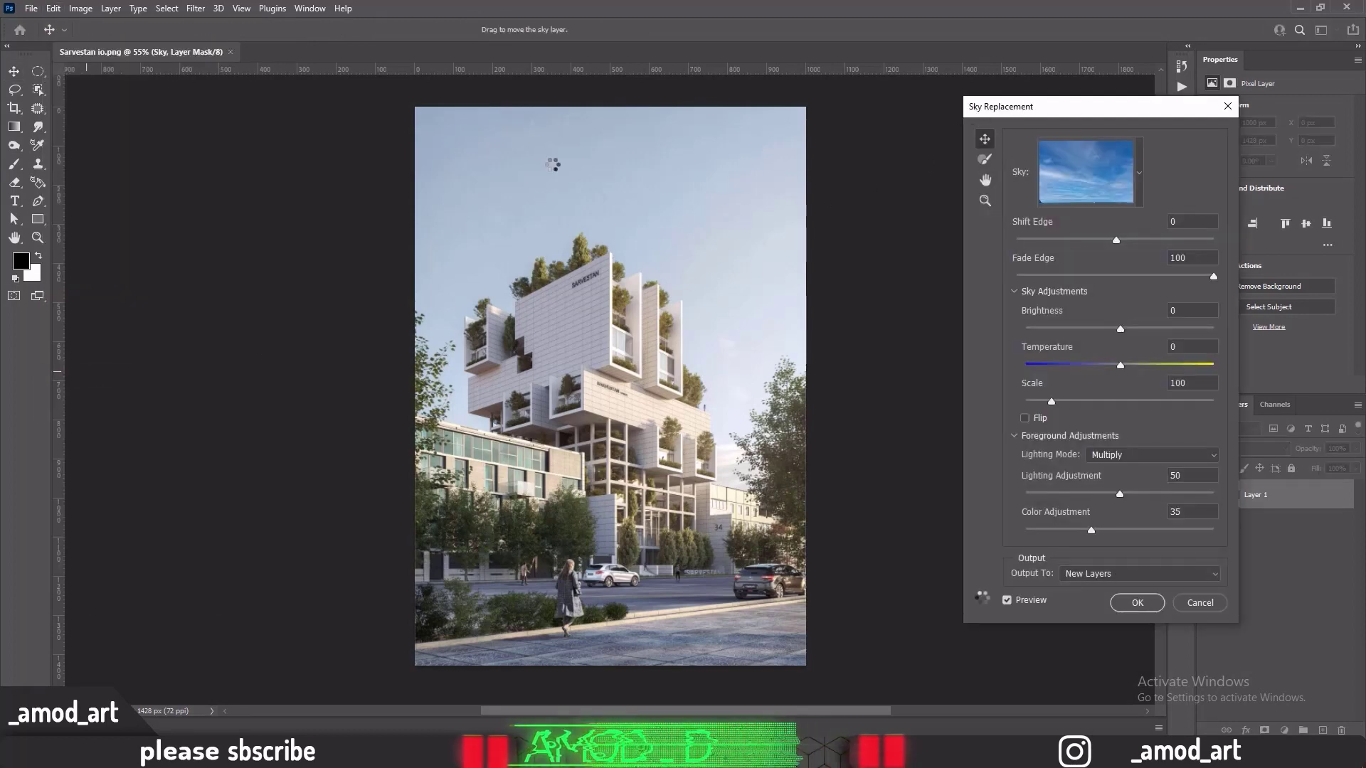
pyautogui.moveTo(1033, 110); pyautogui.dragTo(931, 94)
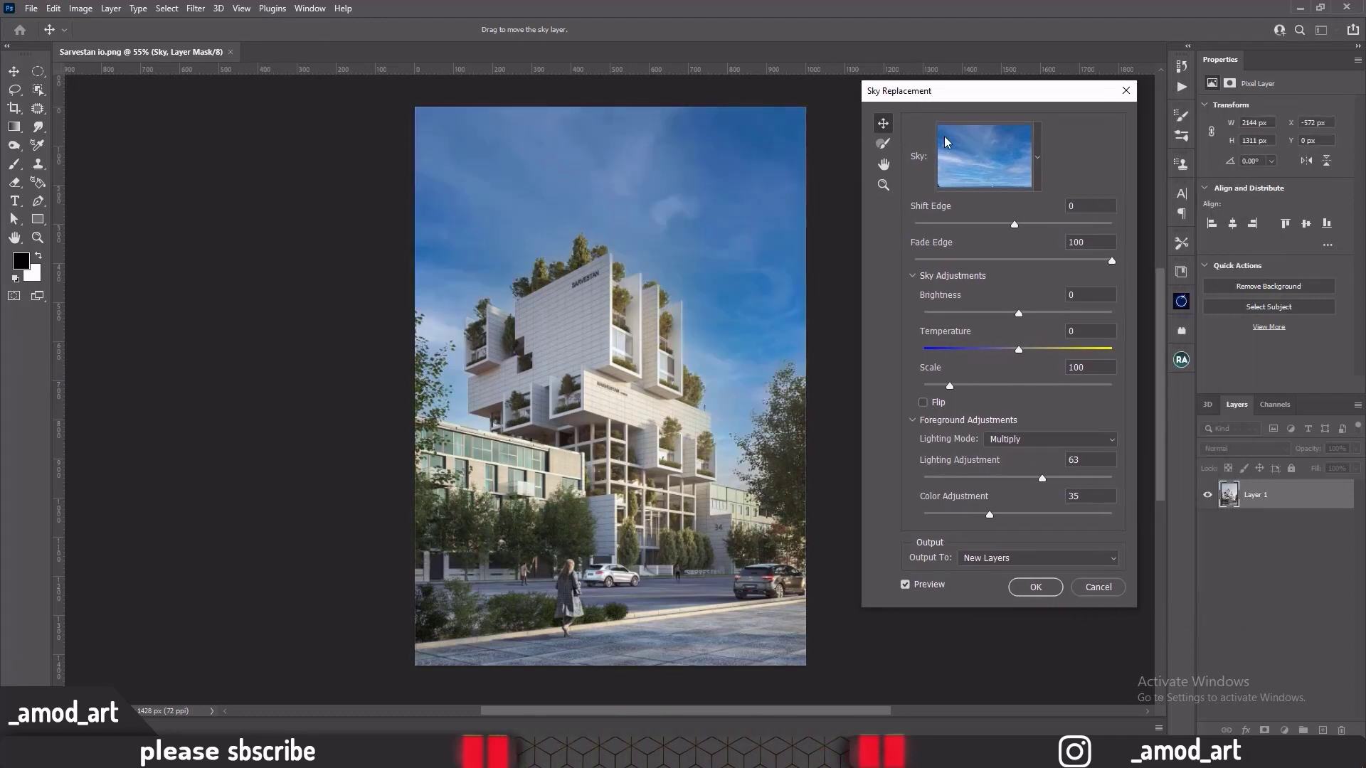
pyautogui.click(1037, 164)
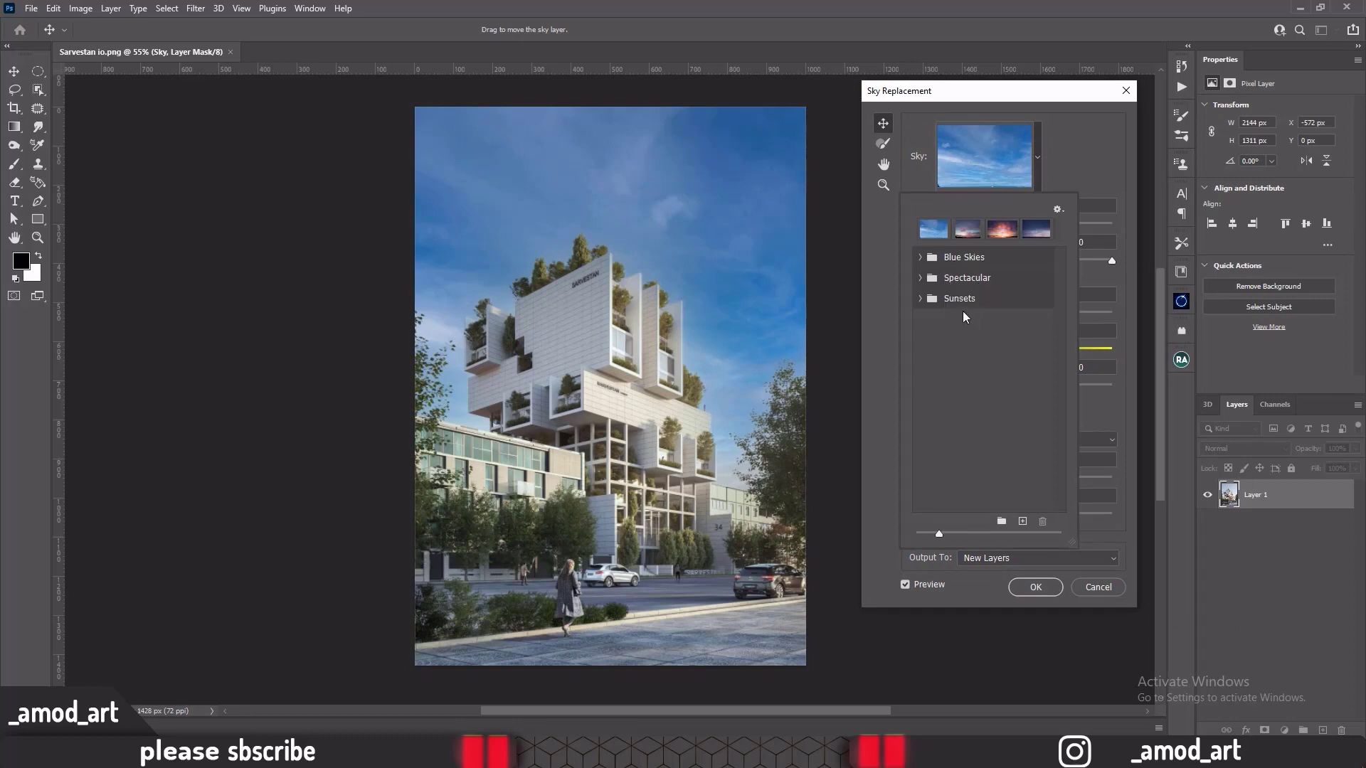
pyautogui.click(920, 260)
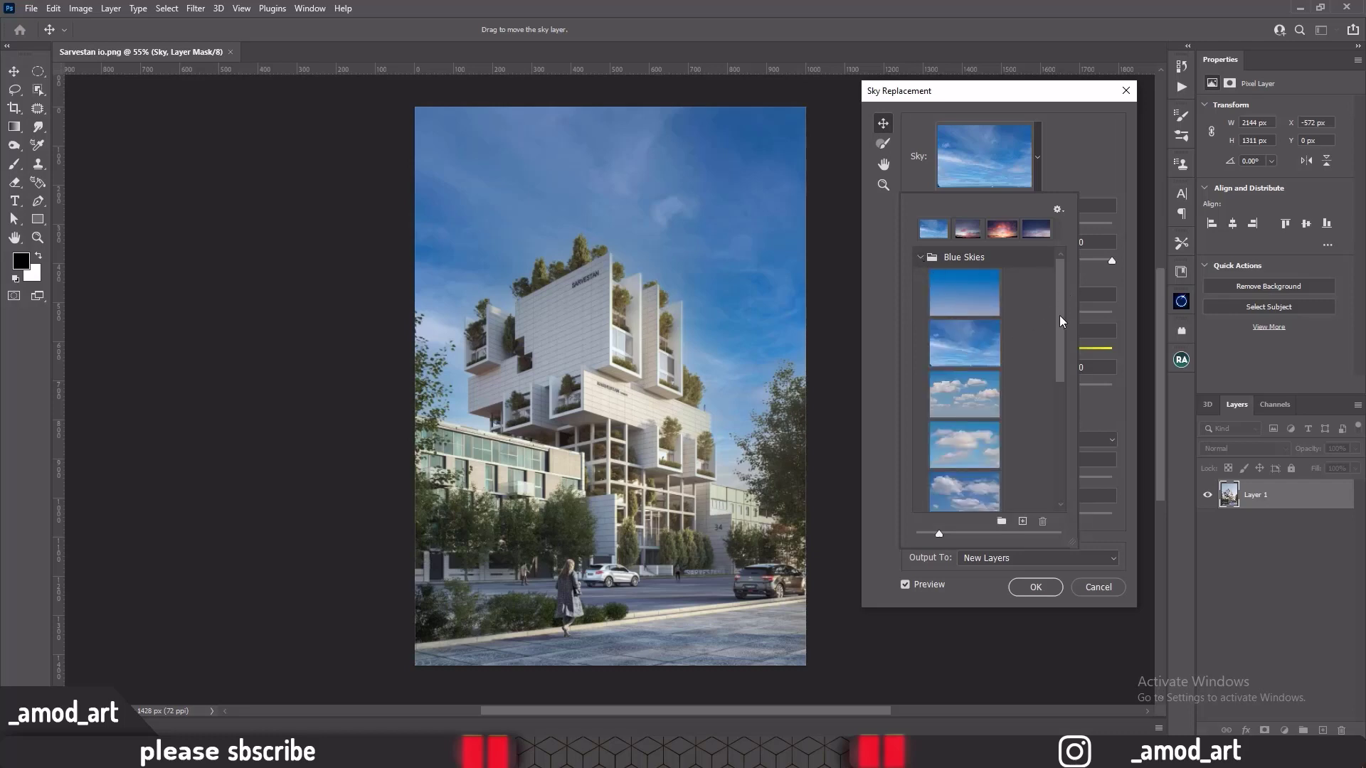
pyautogui.moveTo(1060, 321)
pyautogui.mouseDown()
pyautogui.moveTo(1061, 346)
pyautogui.moveTo(1060, 290)
pyautogui.moveTo(1062, 340)
pyautogui.moveTo(1057, 325)
pyautogui.mouseUp()
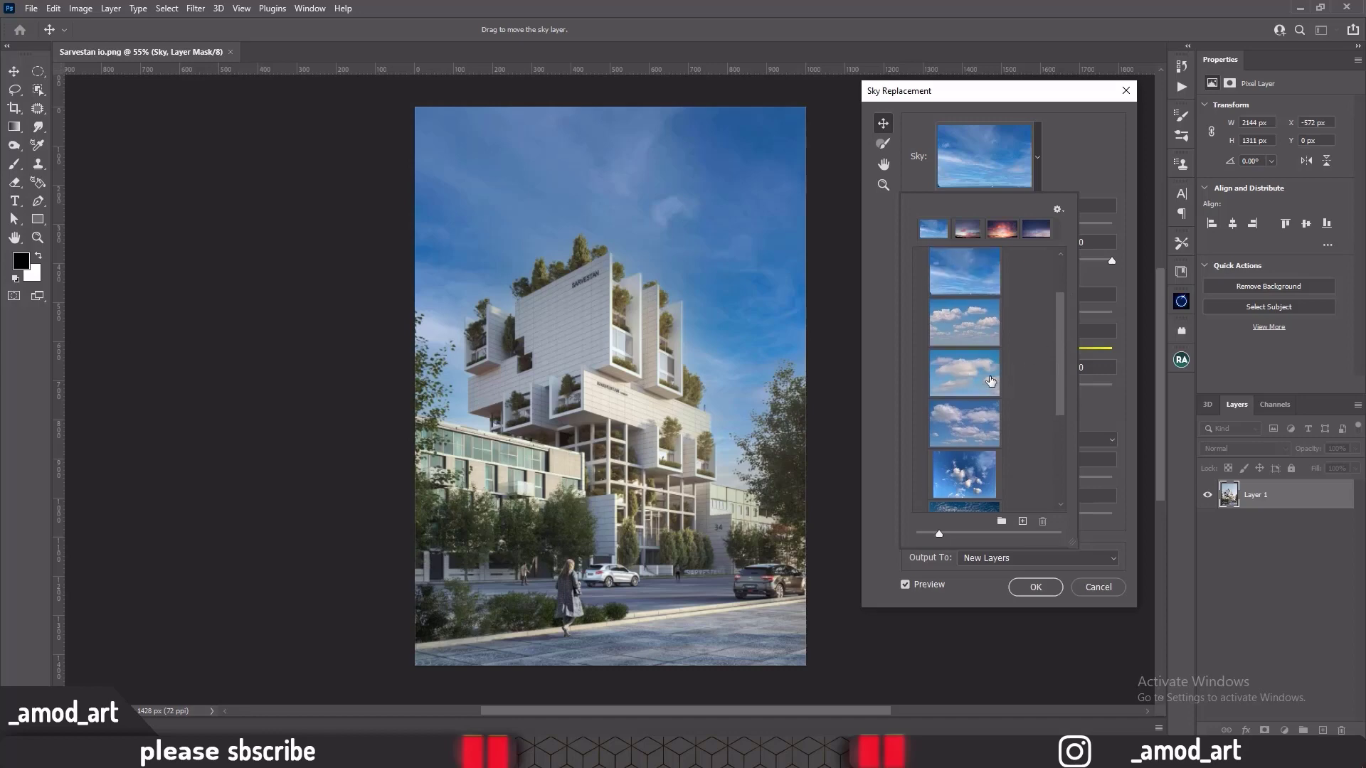
pyautogui.scroll(-4, 991, 381)
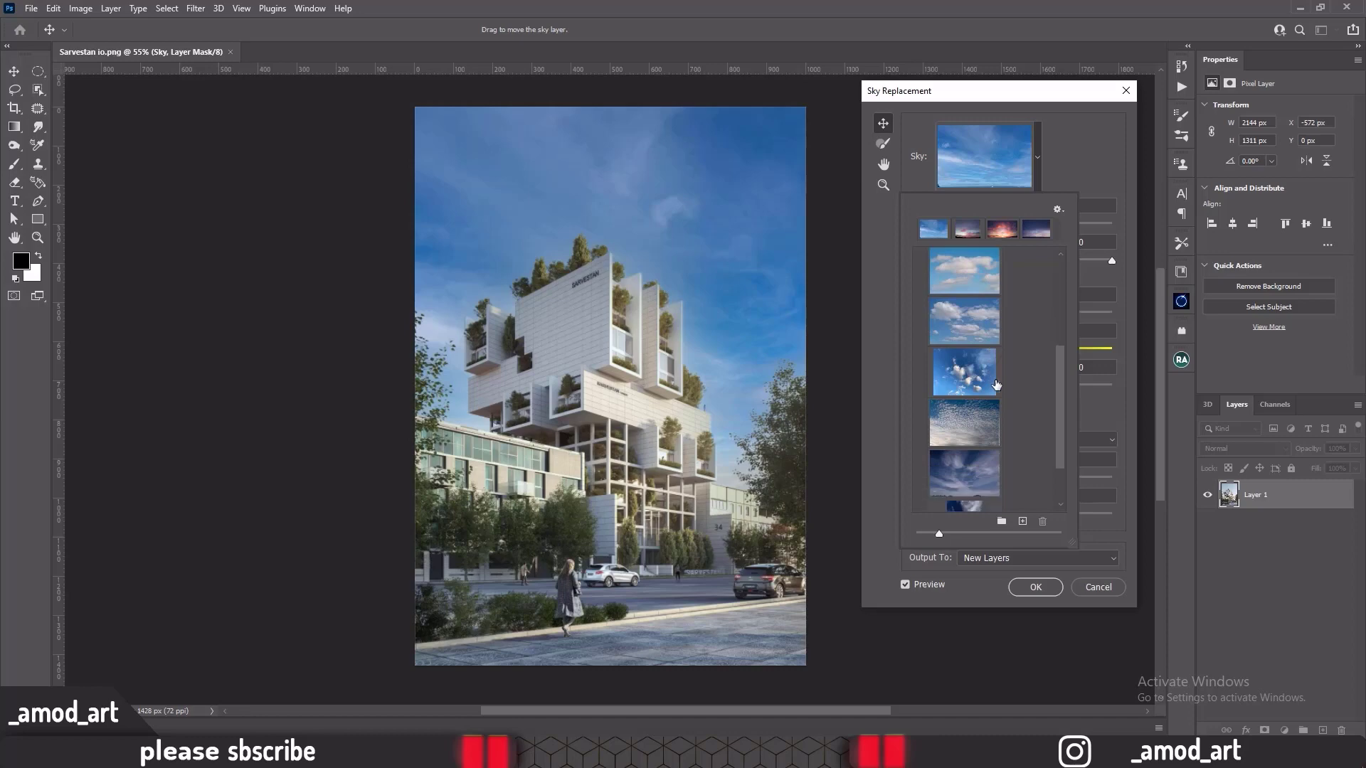
pyautogui.moveTo(1058, 411); pyautogui.dragTo(1057, 339)
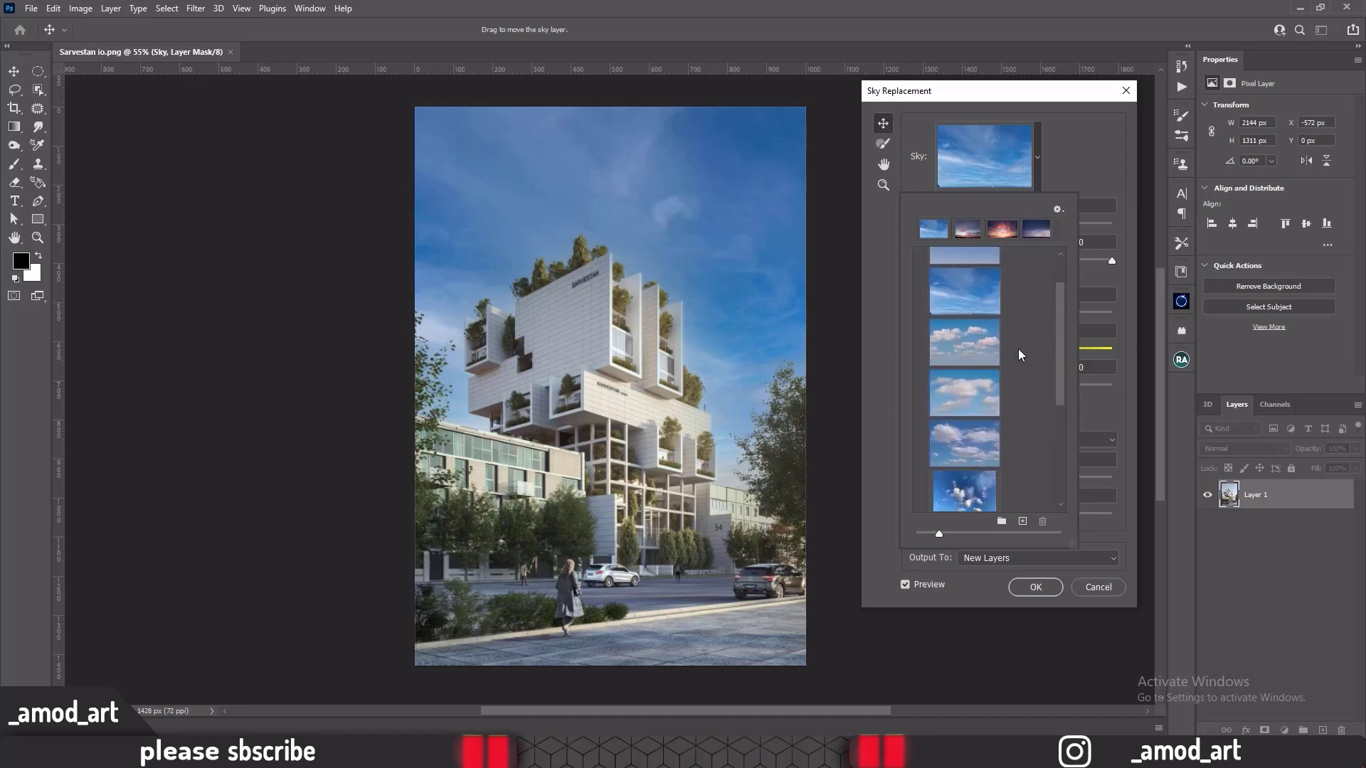
pyautogui.click(968, 331)
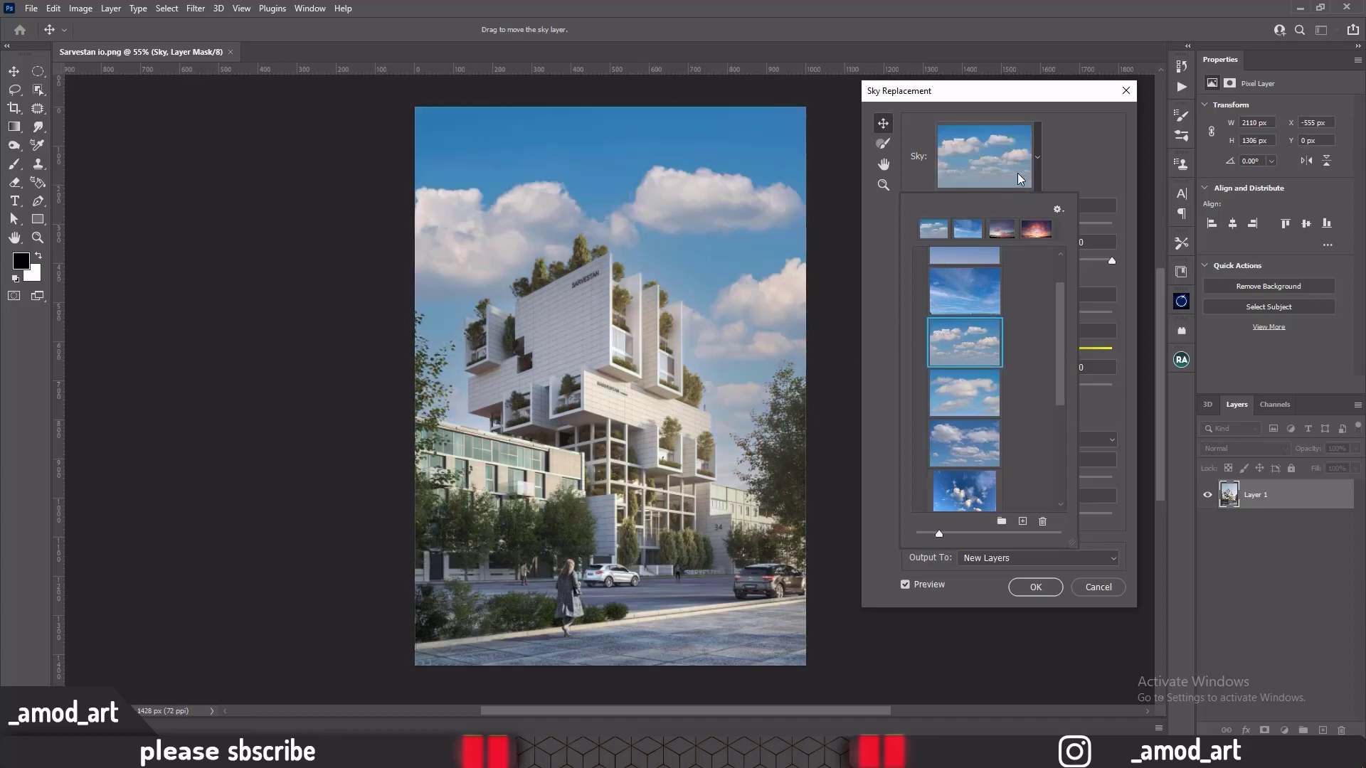
pyautogui.click(1040, 156)
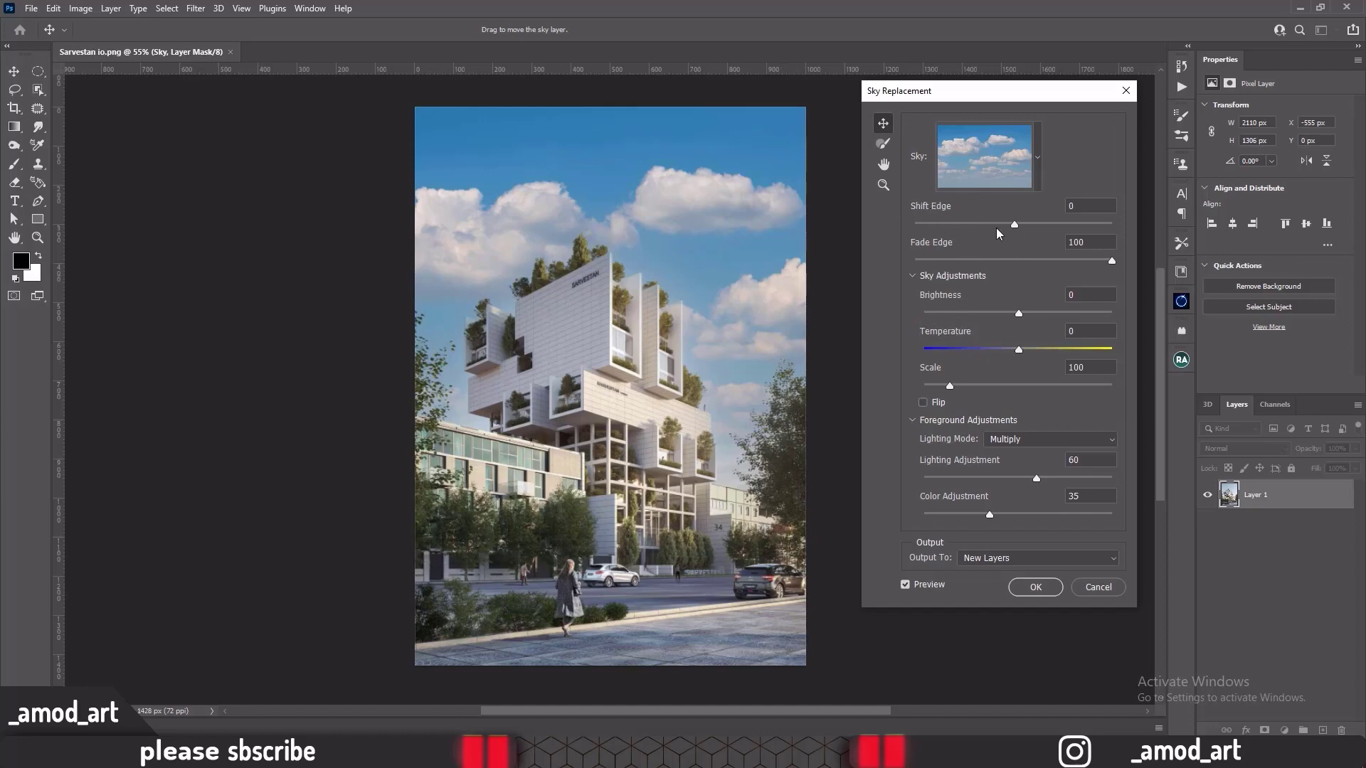
# Step: Set the replacement sky's shift edge to -20, fade edge to 90, brightness to 49 and temperature to 45
pyautogui.moveTo(1015, 225); pyautogui.dragTo(993, 224)
pyautogui.moveTo(1017, 314); pyautogui.dragTo(1058, 318)
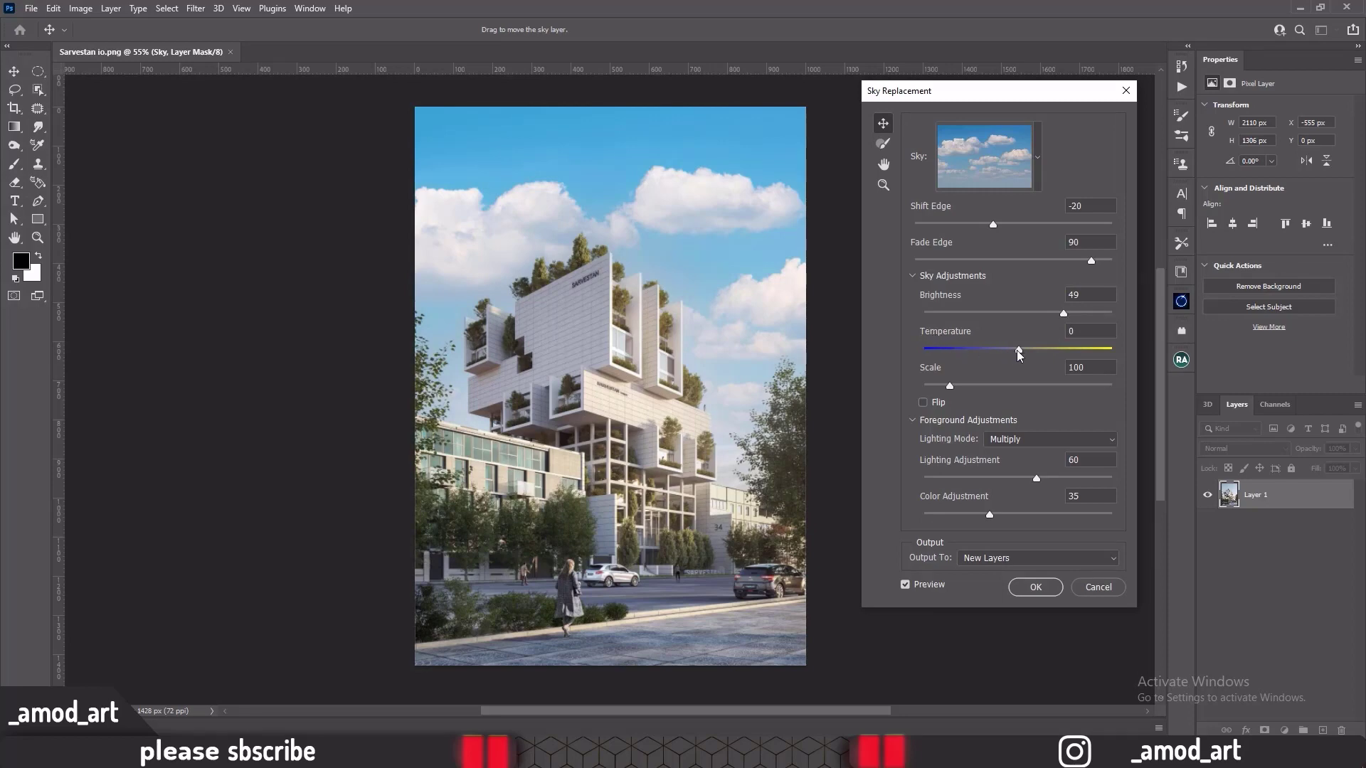
pyautogui.moveTo(1017, 350)
pyautogui.mouseDown()
pyautogui.moveTo(997, 350)
pyautogui.moveTo(1056, 352)
pyautogui.moveTo(998, 353)
pyautogui.mouseUp()
pyautogui.moveTo(1082, 353); pyautogui.dragTo(1082, 353)
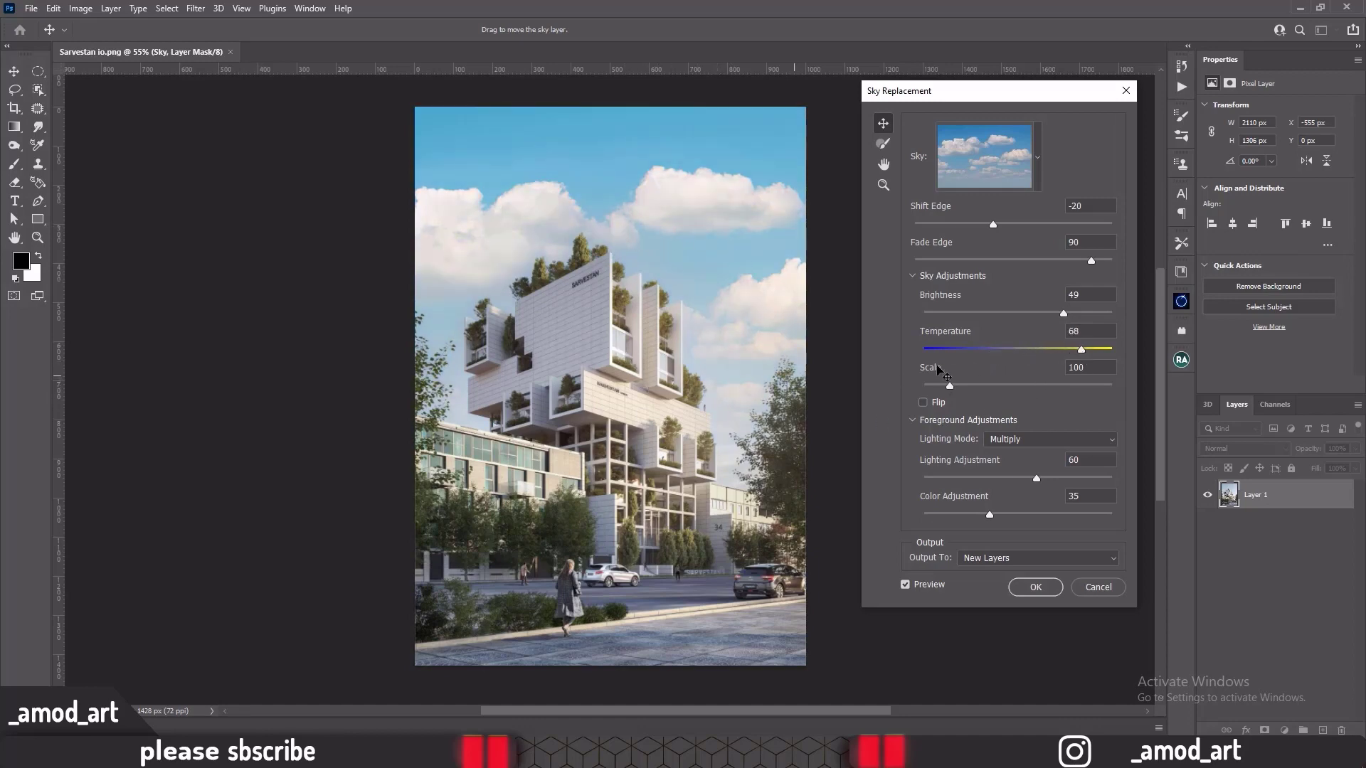
pyautogui.moveTo(1082, 350); pyautogui.dragTo(1073, 351)
# Step: Scale the replacement sky to 148 and flip it
pyautogui.moveTo(950, 387); pyautogui.dragTo(1004, 386)
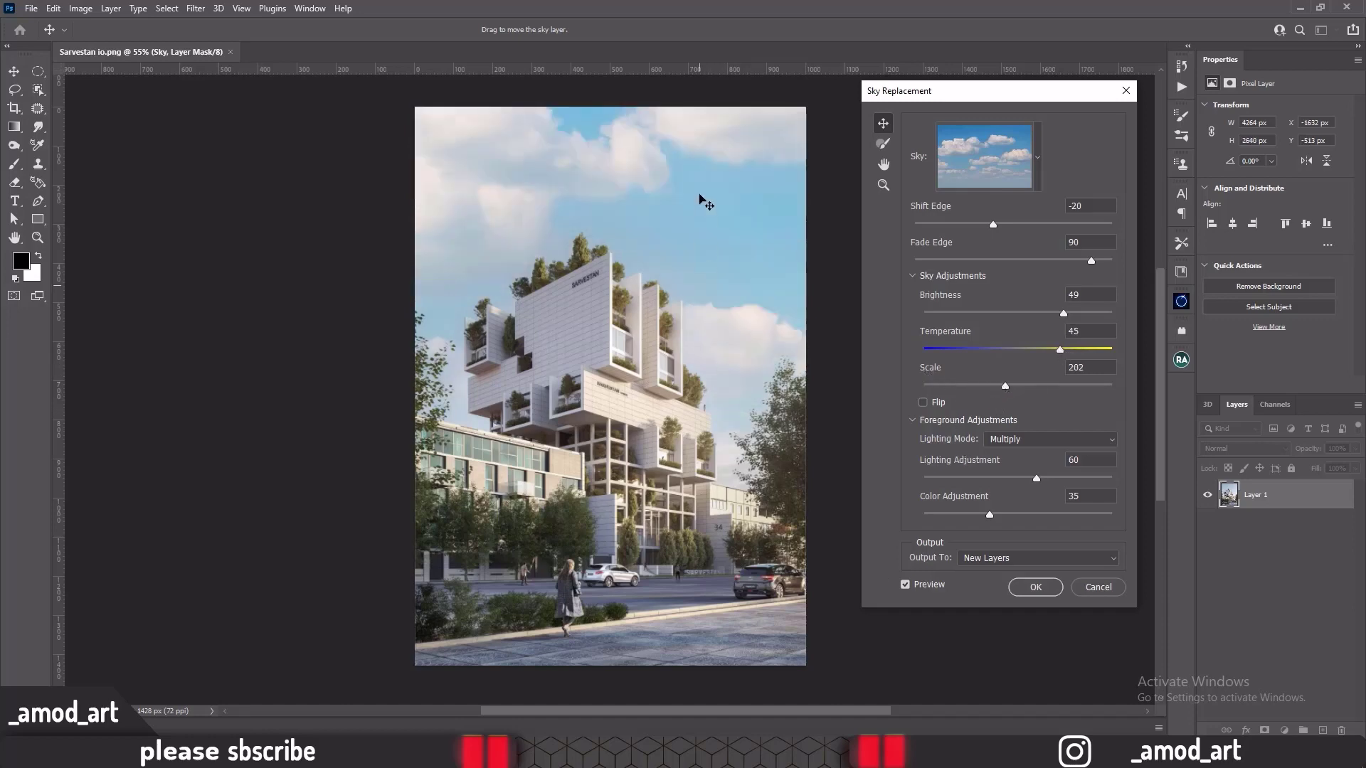
pyautogui.moveTo(962, 384)
pyautogui.mouseDown()
pyautogui.moveTo(938, 385)
pyautogui.moveTo(975, 385)
pyautogui.mouseUp()
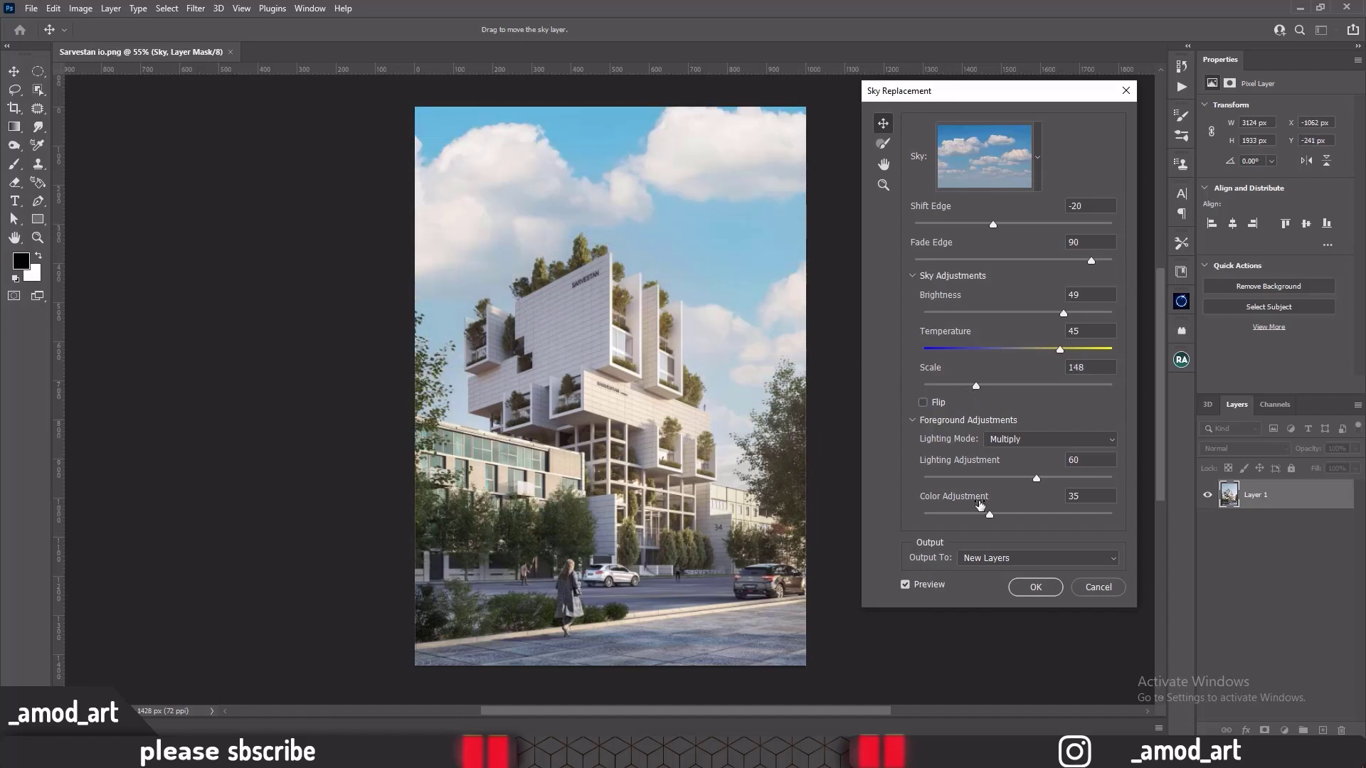
pyautogui.click(923, 403)
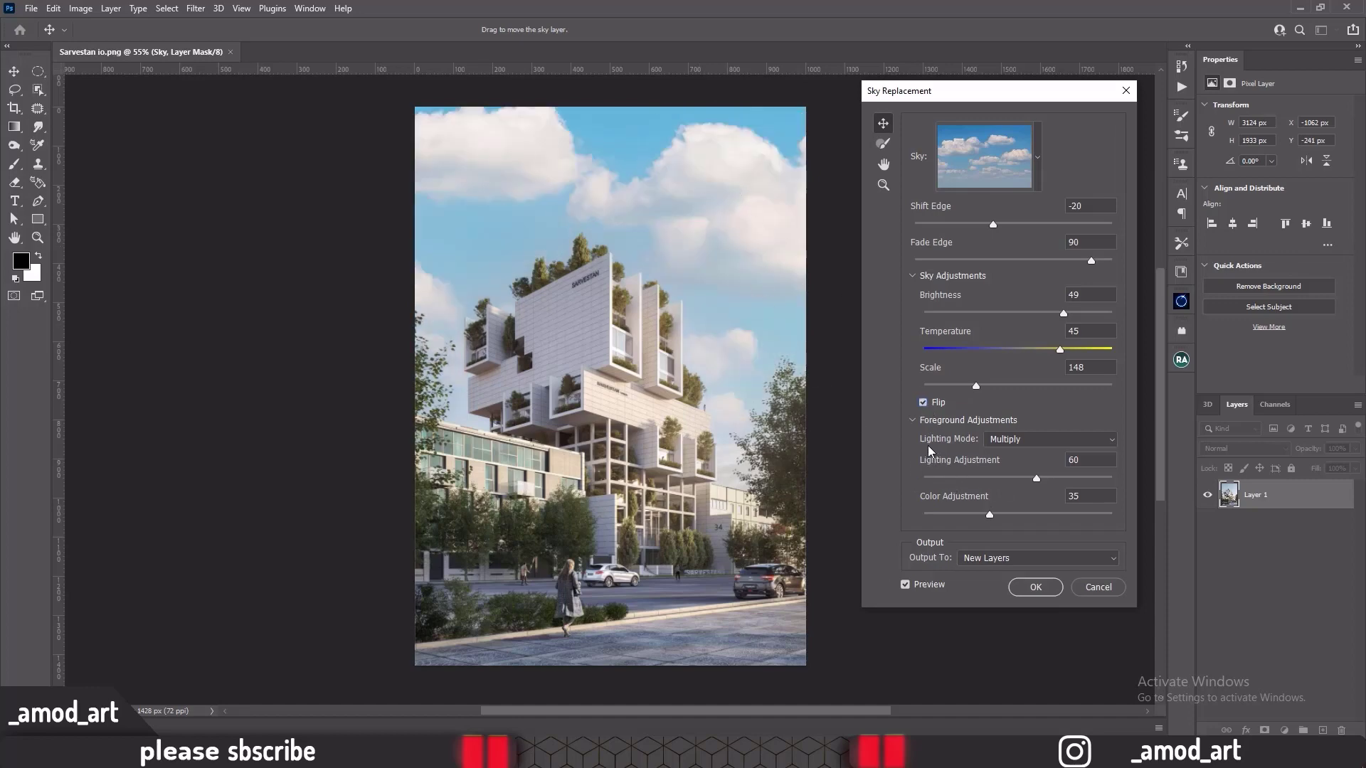
# Step: Try the Screen lighting mode on the foreground and return to Multiply
pyautogui.click(1026, 441)
pyautogui.click(1013, 468)
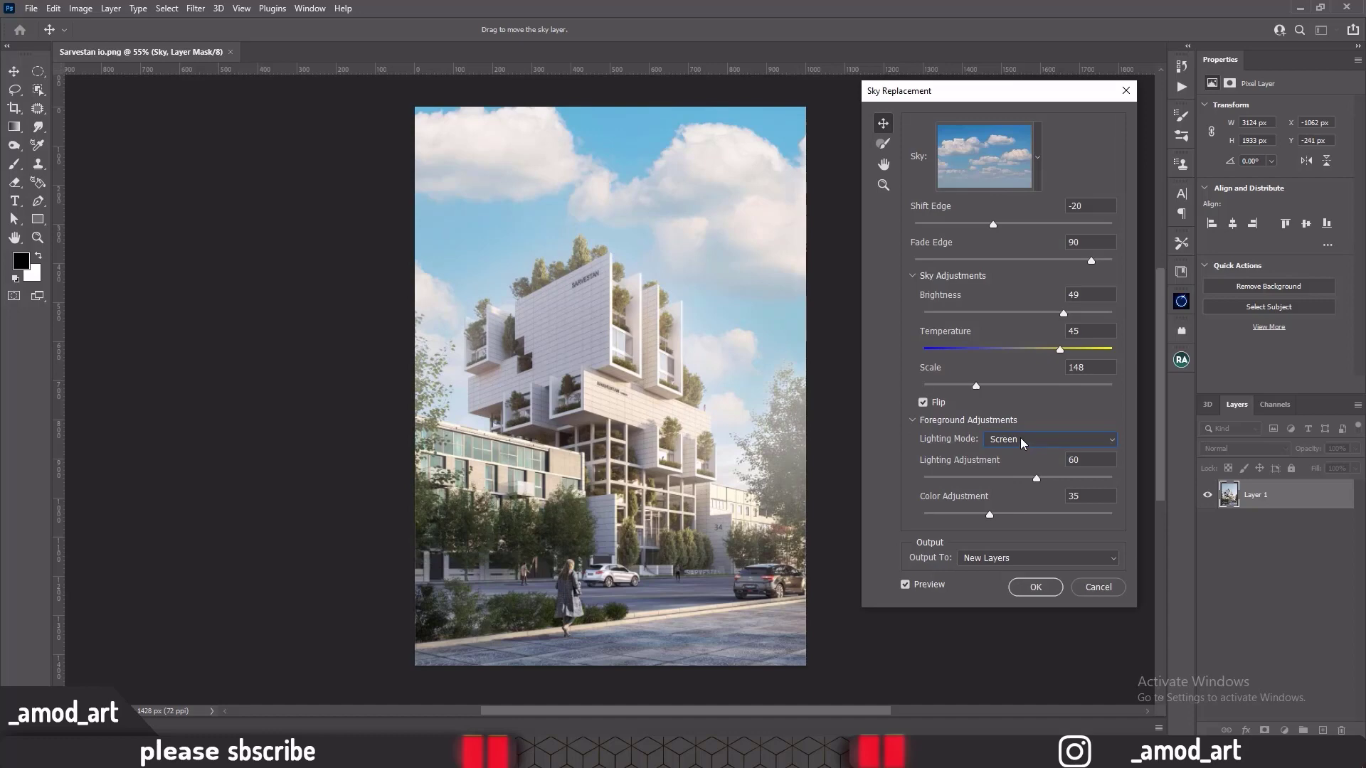
pyautogui.click(1023, 441)
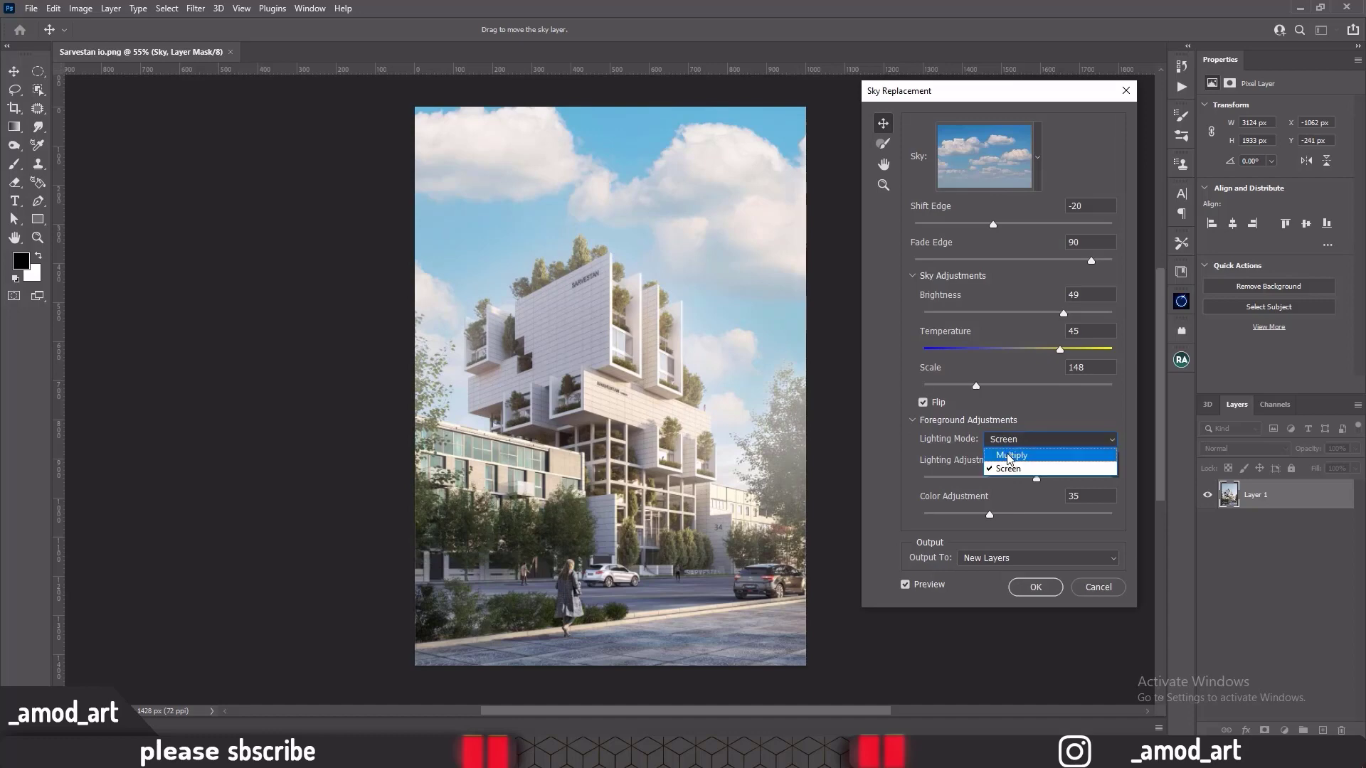
pyautogui.click(1010, 456)
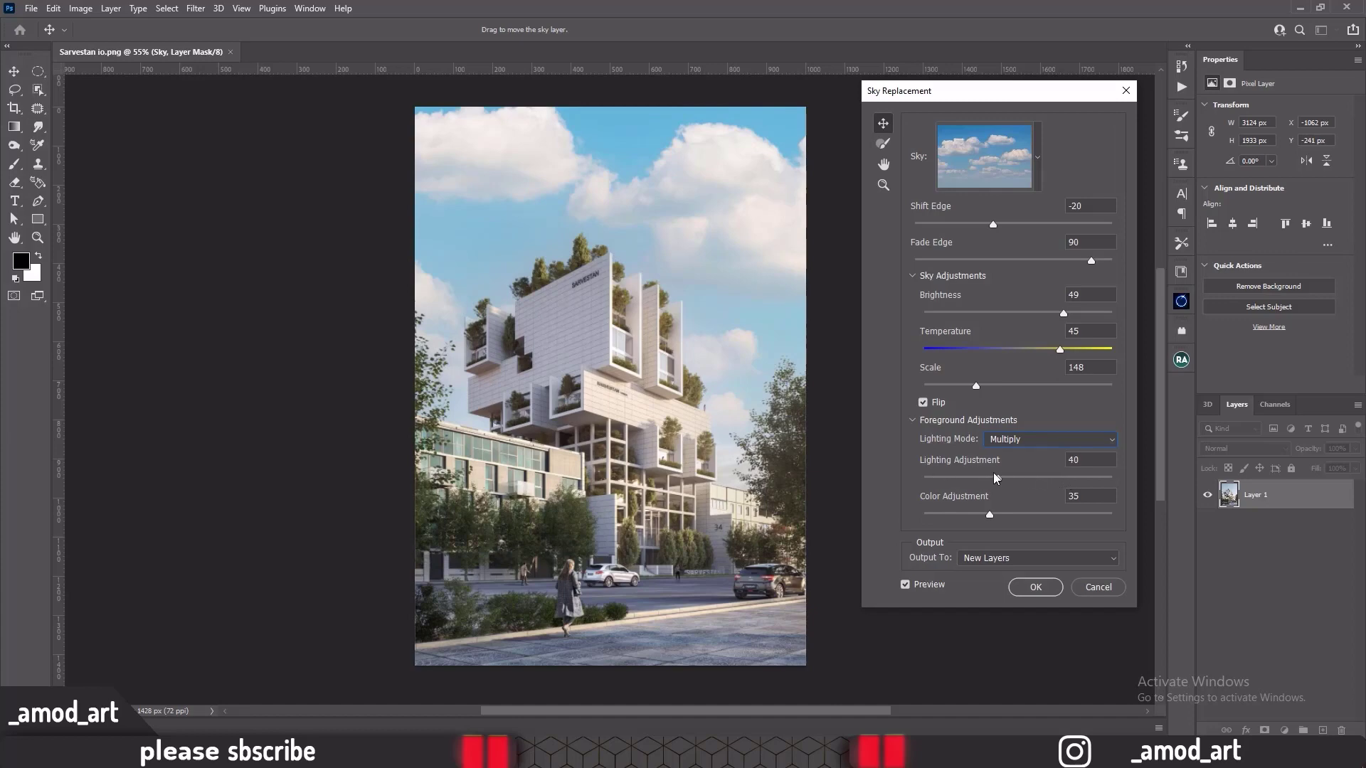
# Step: Set the lighting adjustment to 97 and color adjustment to 72, and apply the sky replacement with output to New Layers
pyautogui.moveTo(995, 476); pyautogui.dragTo(1078, 479)
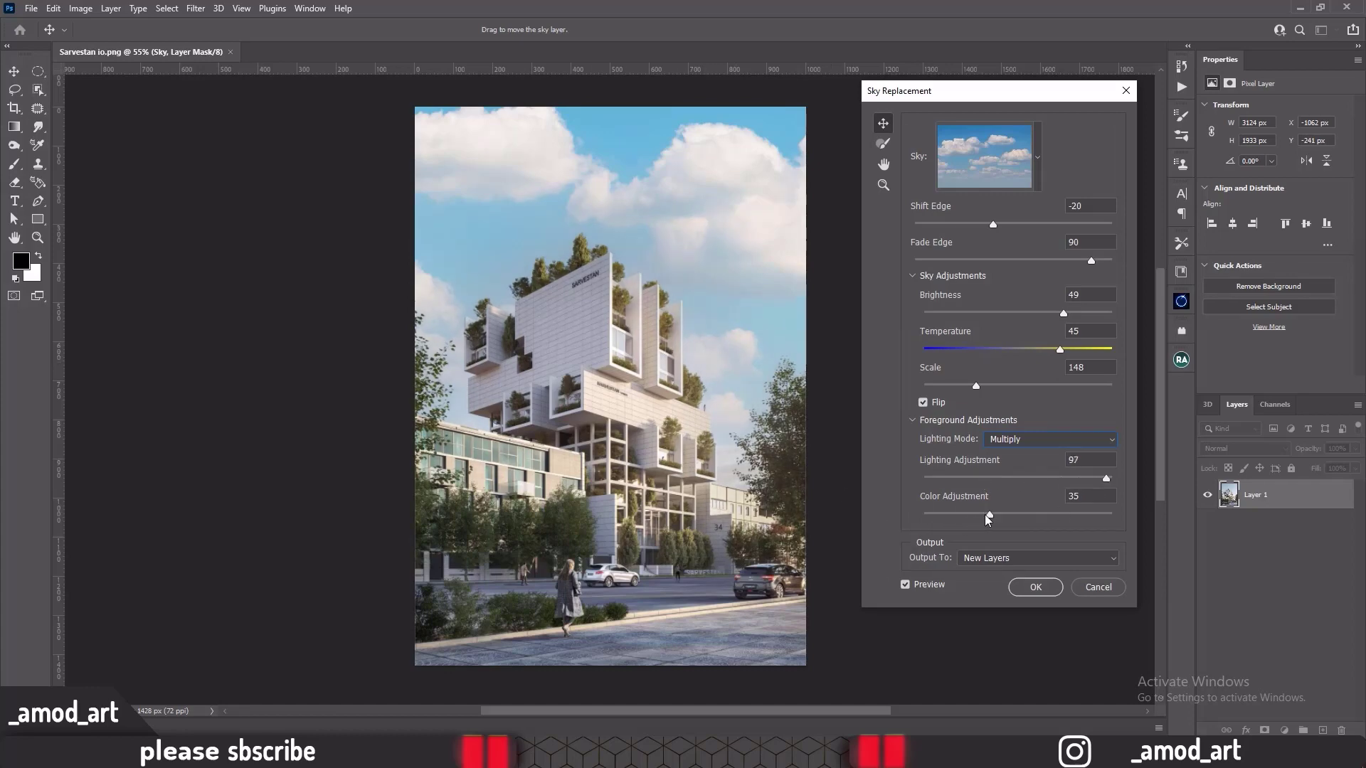
pyautogui.moveTo(1028, 516); pyautogui.dragTo(1058, 517)
pyautogui.click(985, 559)
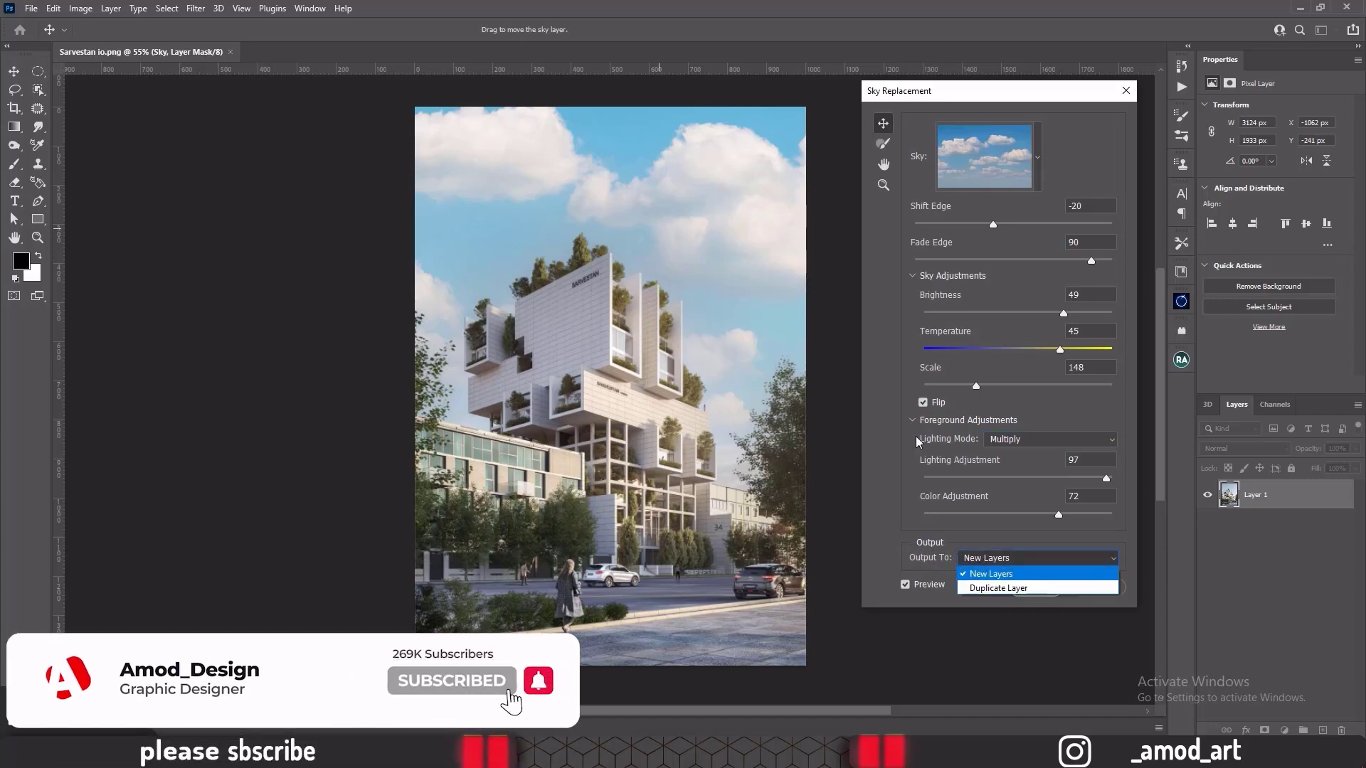
pyautogui.click(979, 575)
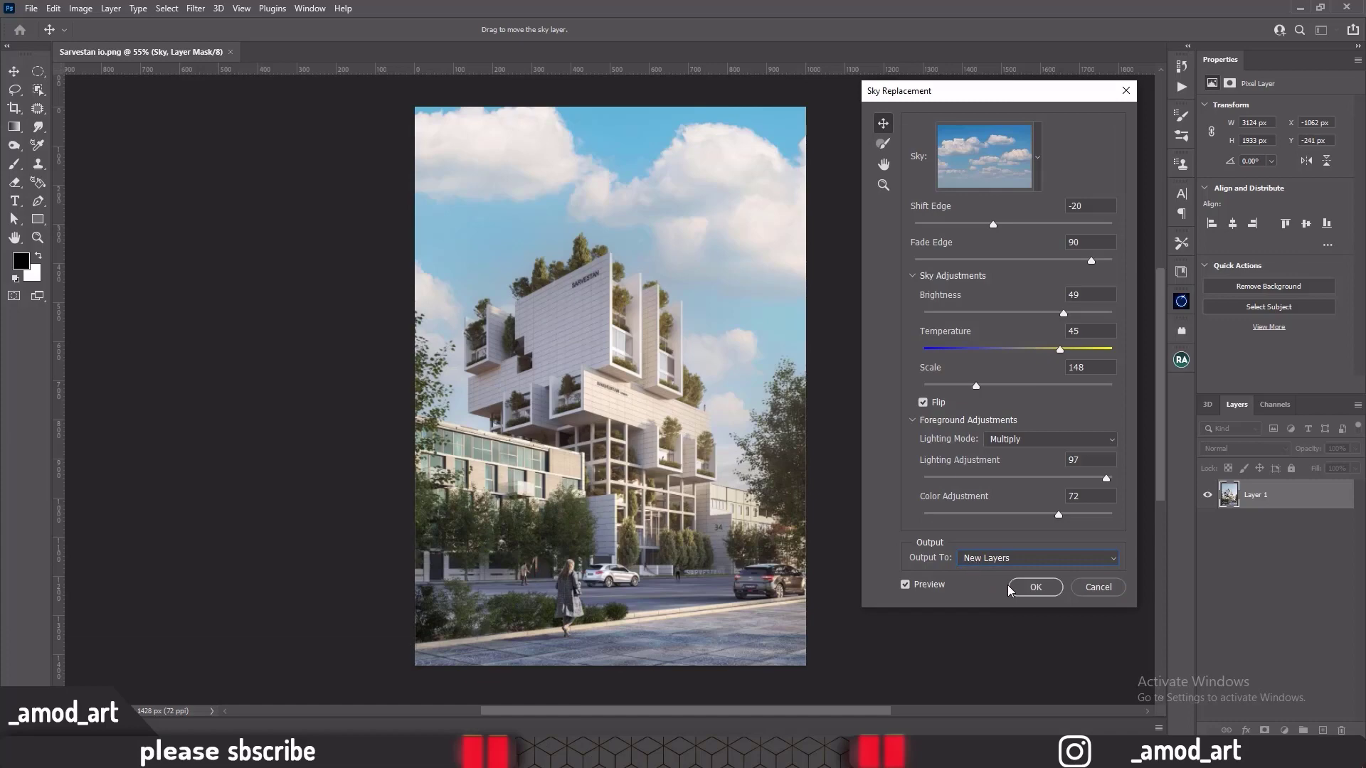
pyautogui.click(1033, 588)
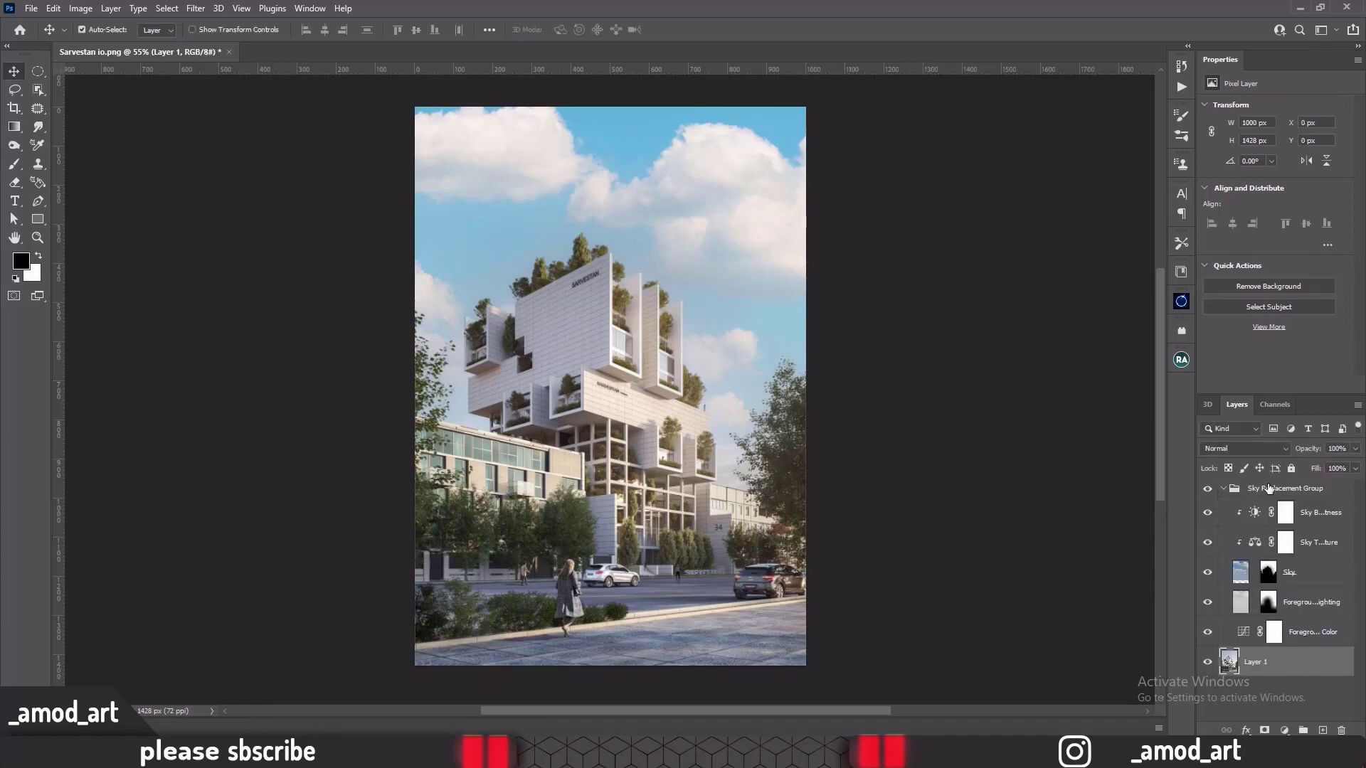
# Step: Toggle the Sky Replacement Group's visibility to compare the original and replaced skies
pyautogui.click(1222, 493)
pyautogui.click(1209, 490)
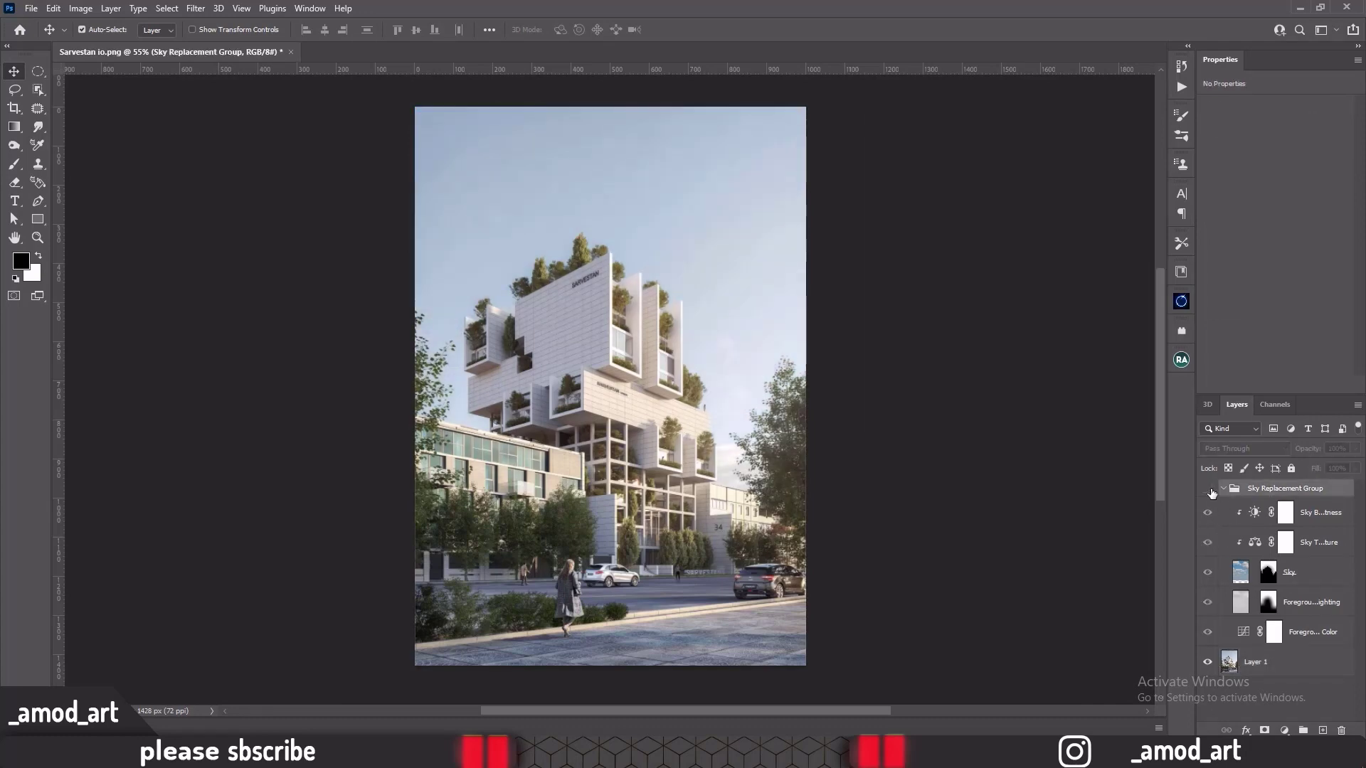
pyautogui.click(1210, 490)
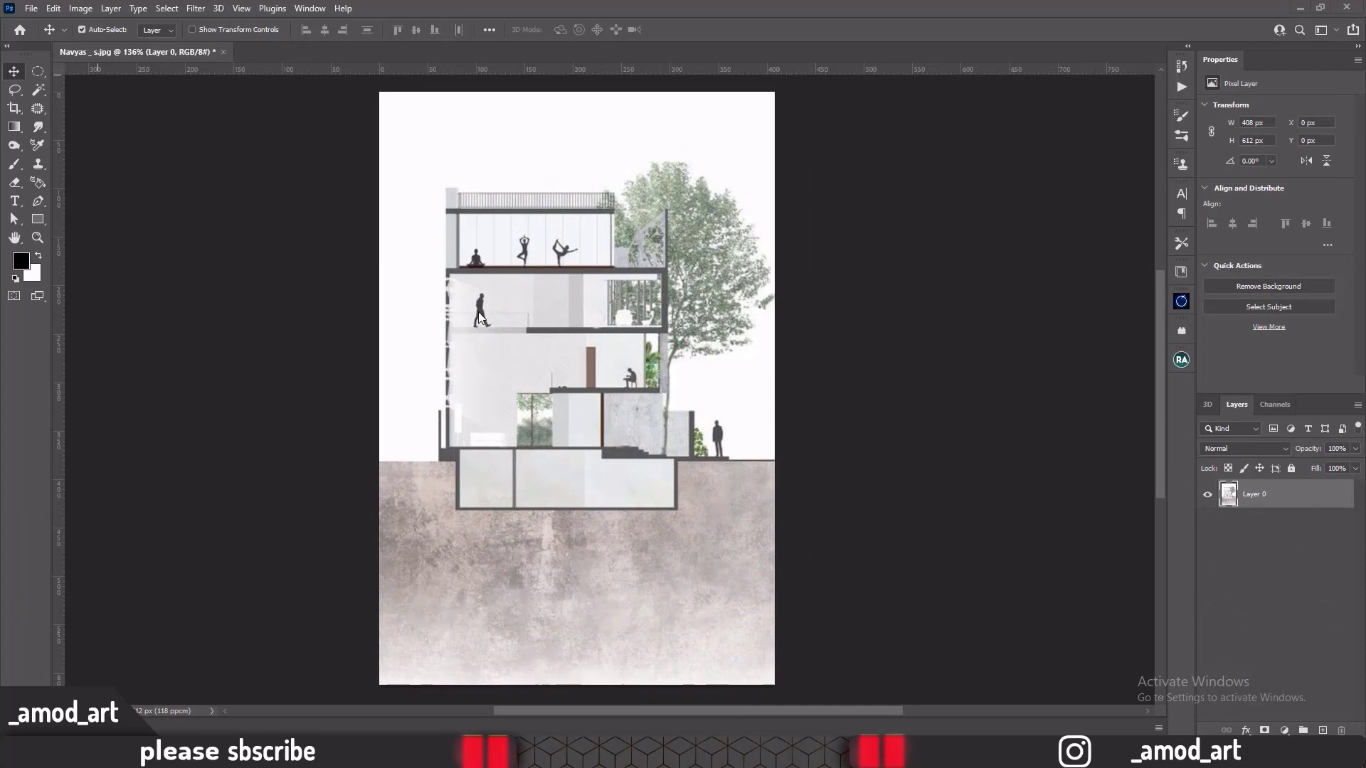
# Step: Select the walking man's silhouette, including his feet, on the floor below the yoga figures with the Magic Wand tool
pyautogui.scroll(2, 478, 311)
pyautogui.scroll(-2, 587, 349)
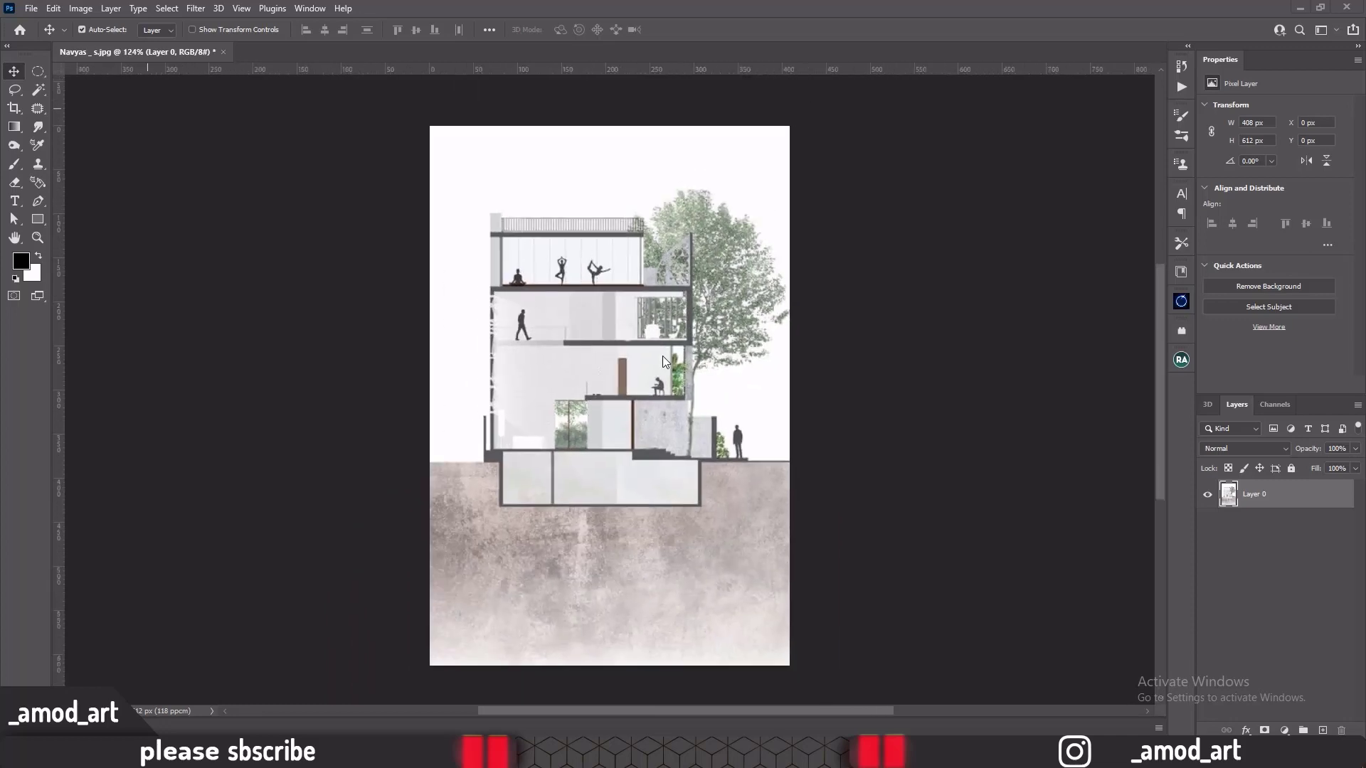
pyautogui.scroll(2, 577, 387)
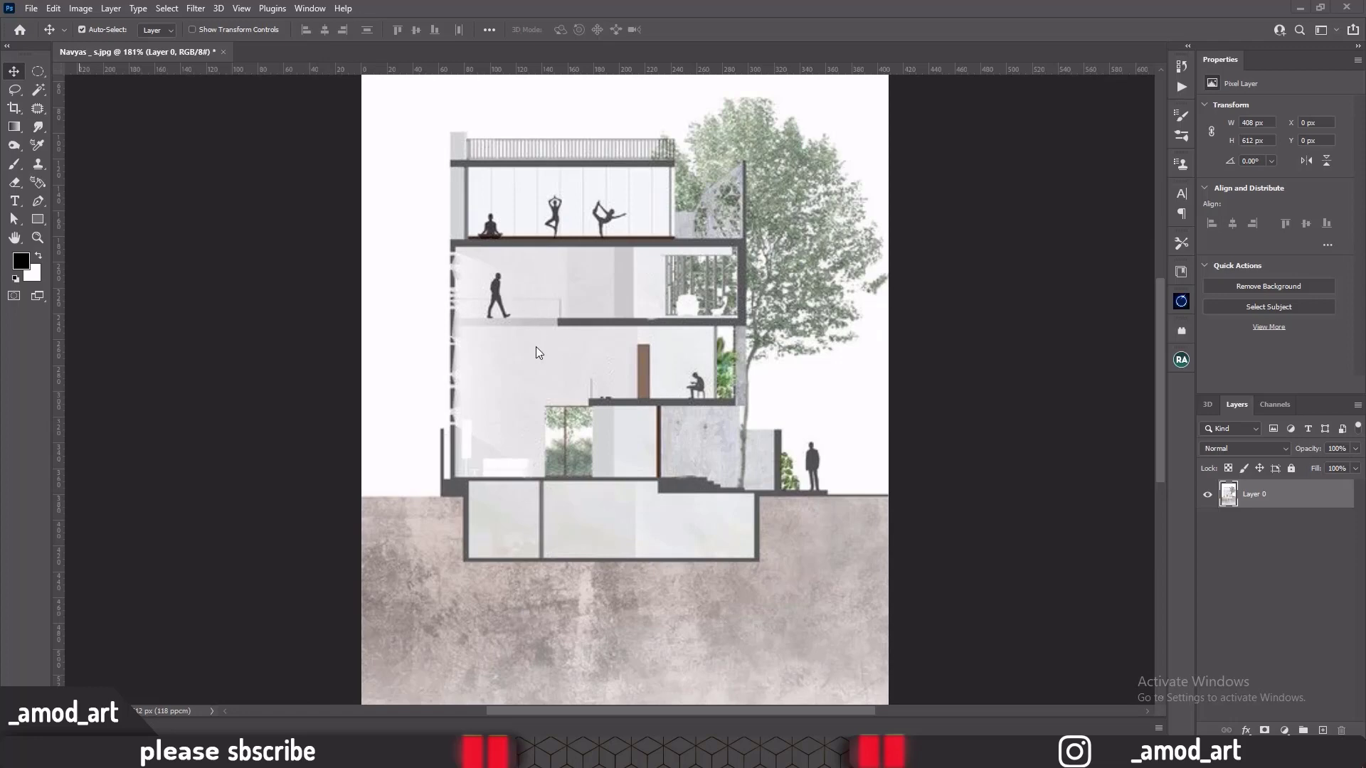
pyautogui.scroll(2, 505, 290)
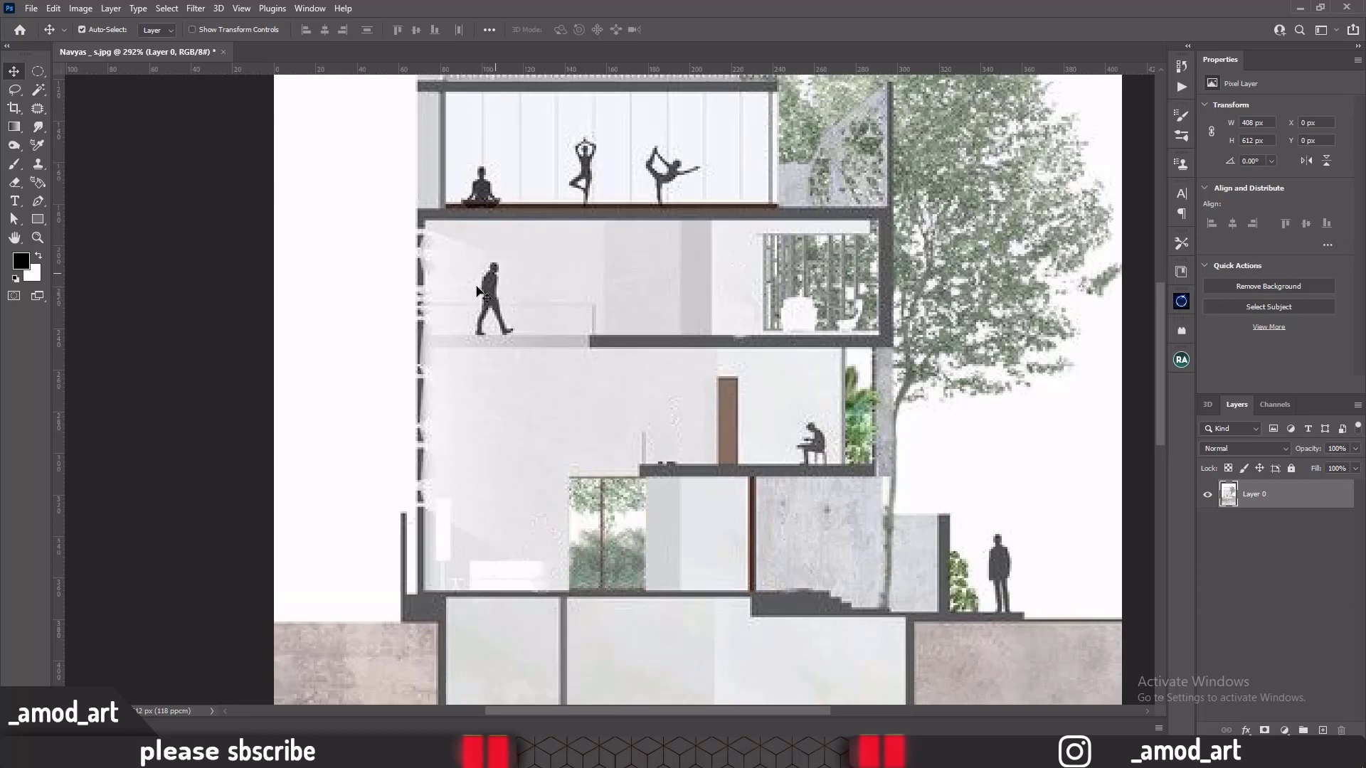
pyautogui.click(38, 91)
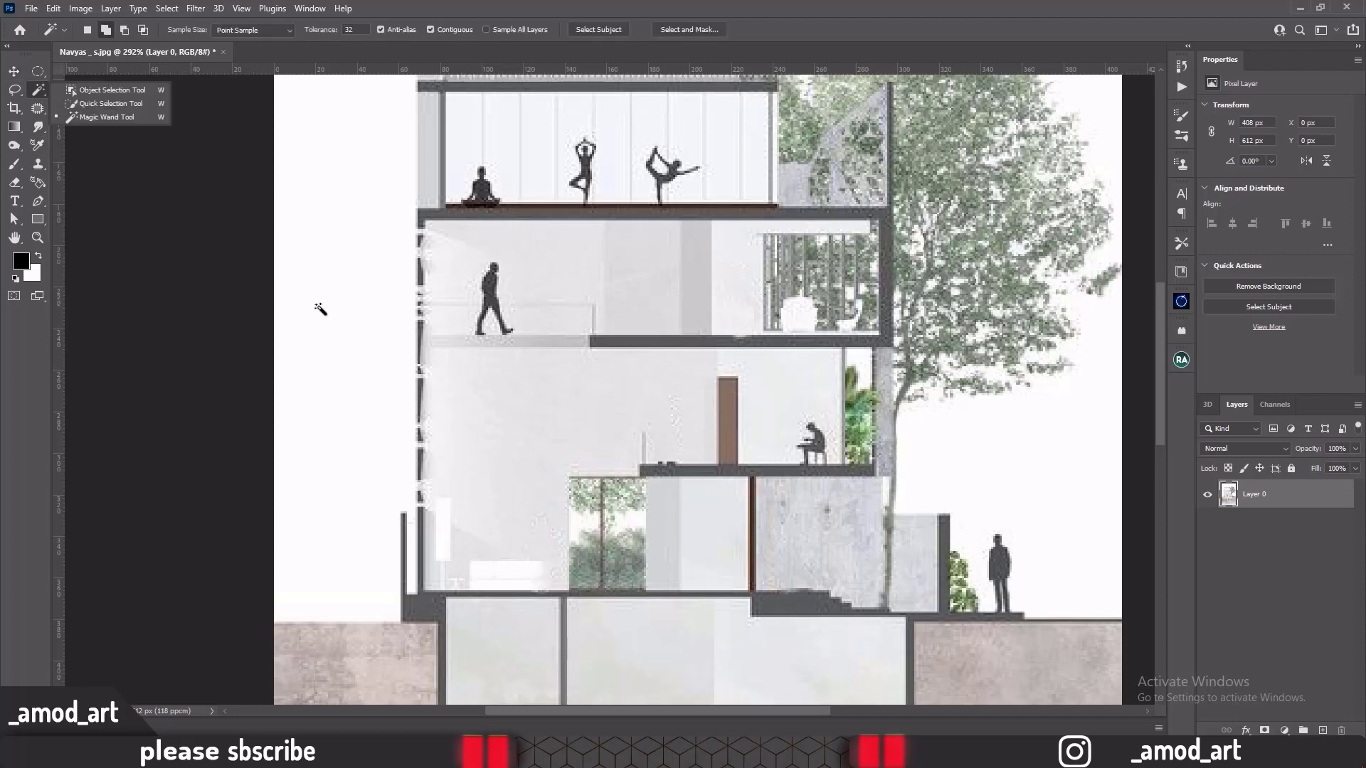
pyautogui.click(491, 297)
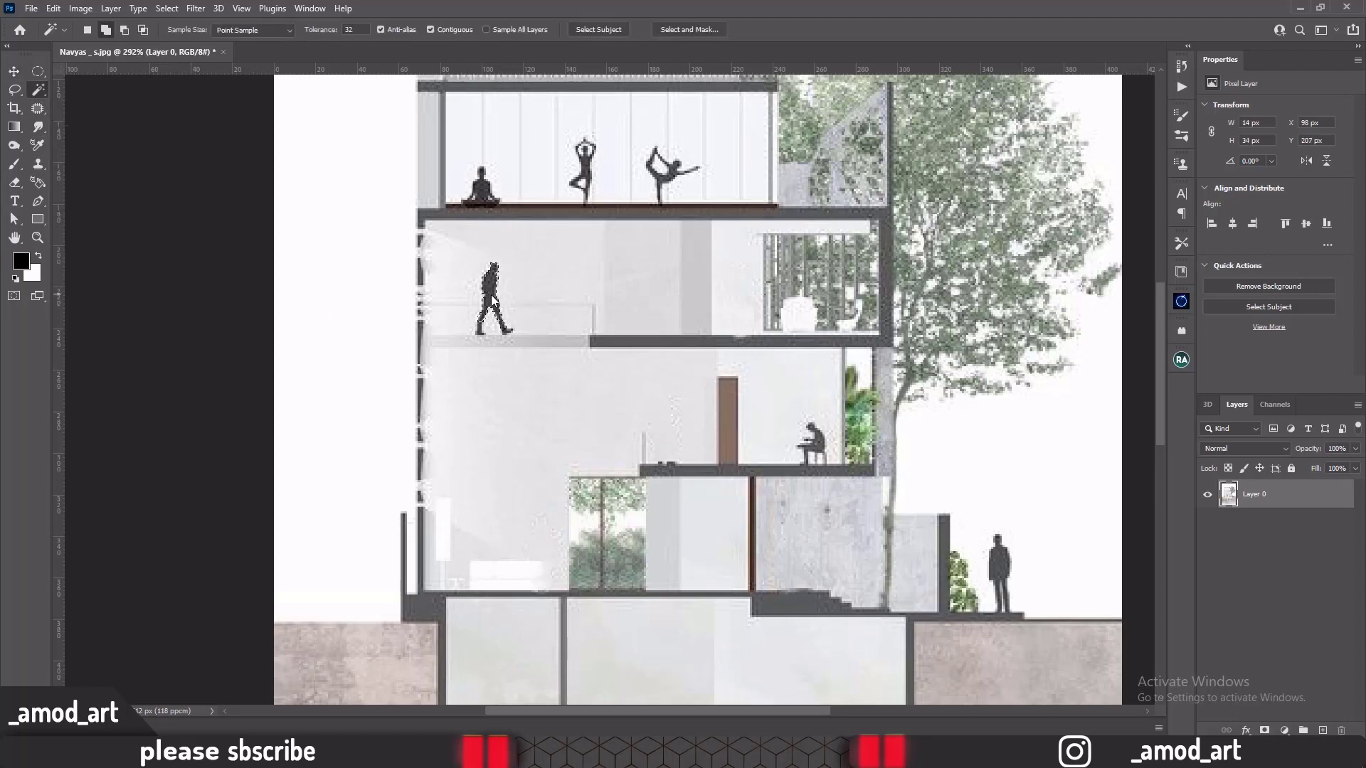
pyautogui.scroll(5, 481, 344)
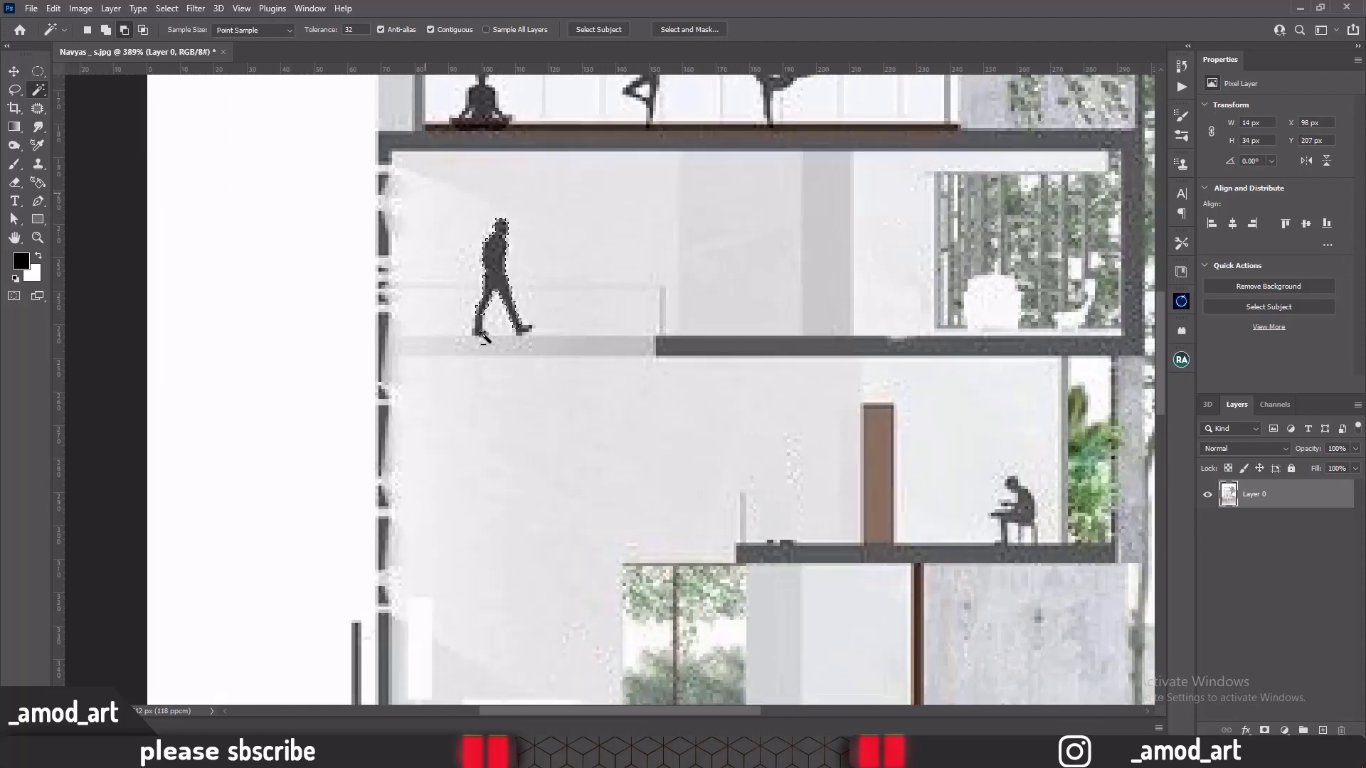
pyautogui.click(476, 344)
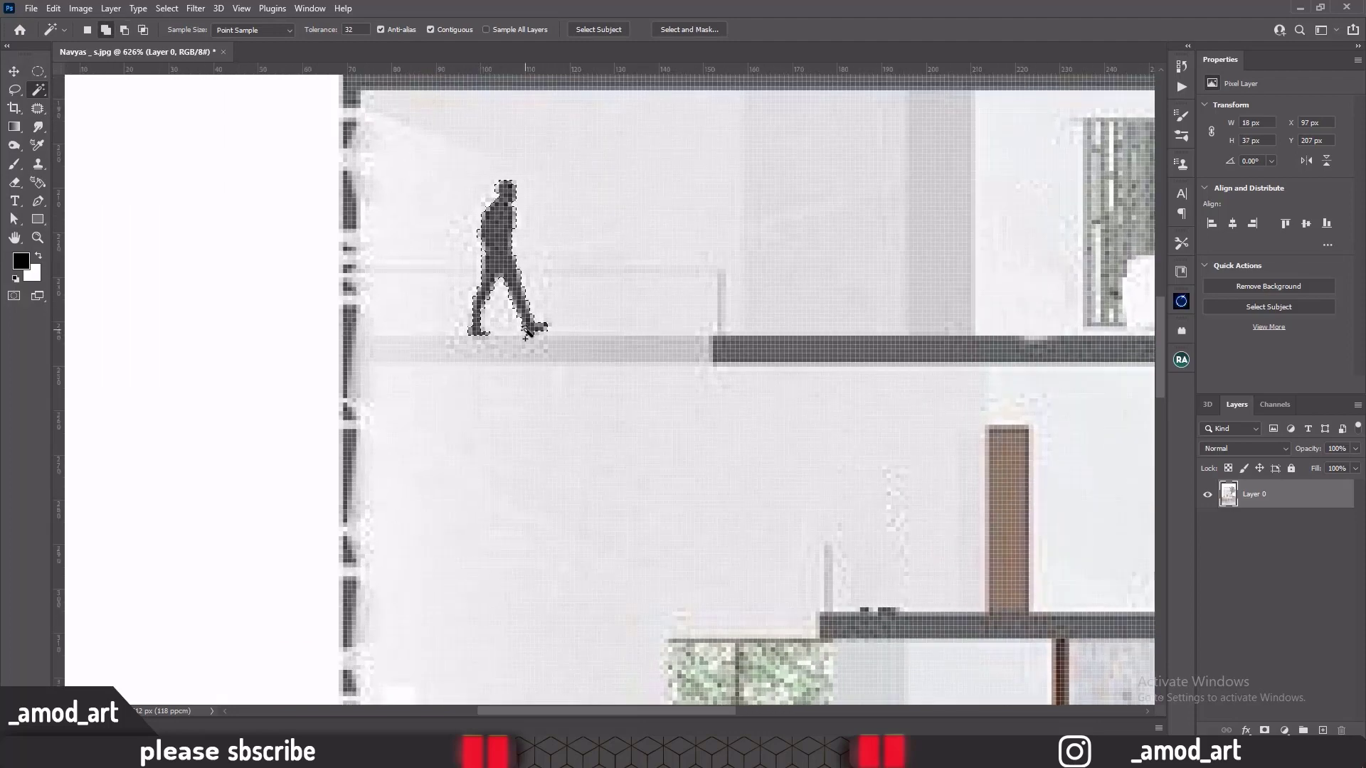
pyautogui.scroll(-3, 502, 243)
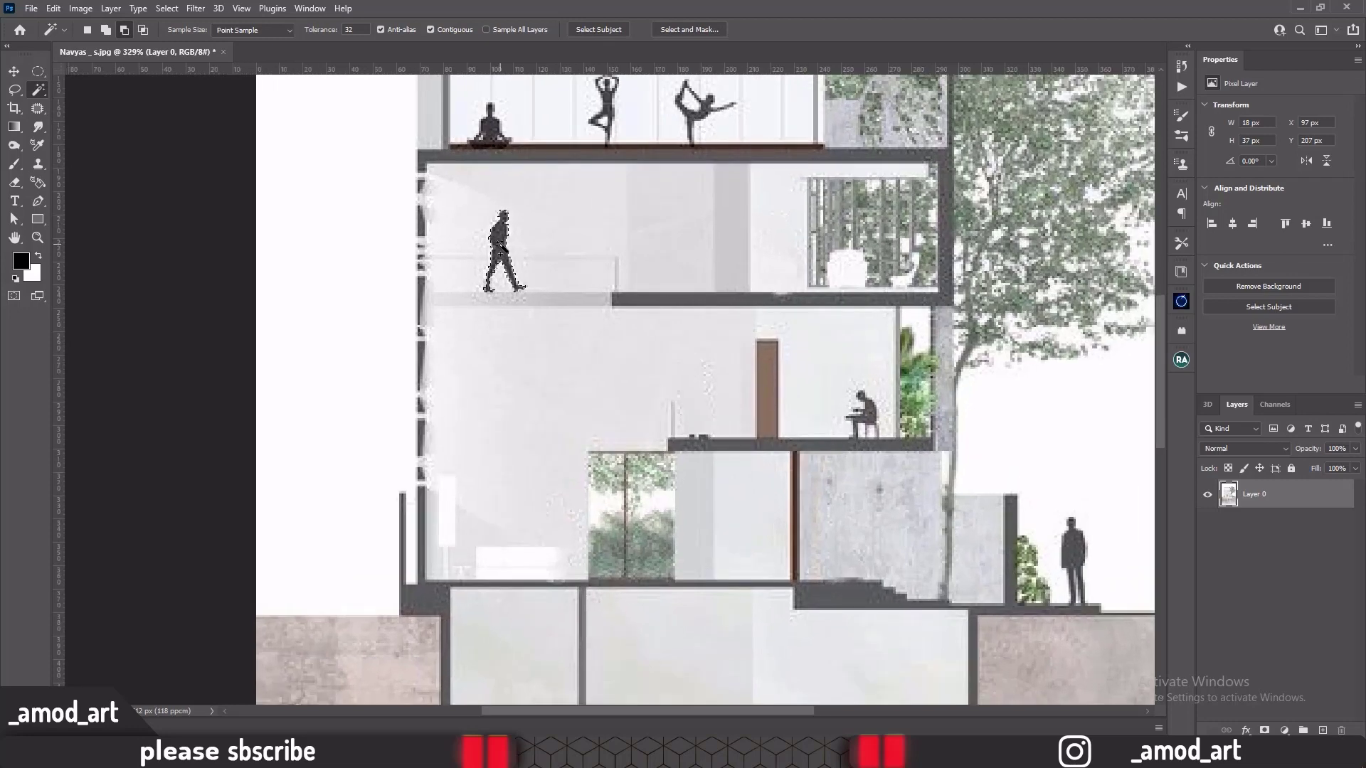
# Step: Define the selected walking man as a brush preset named 001, activate the Brush tool and clear the selection
pyautogui.click(51, 10)
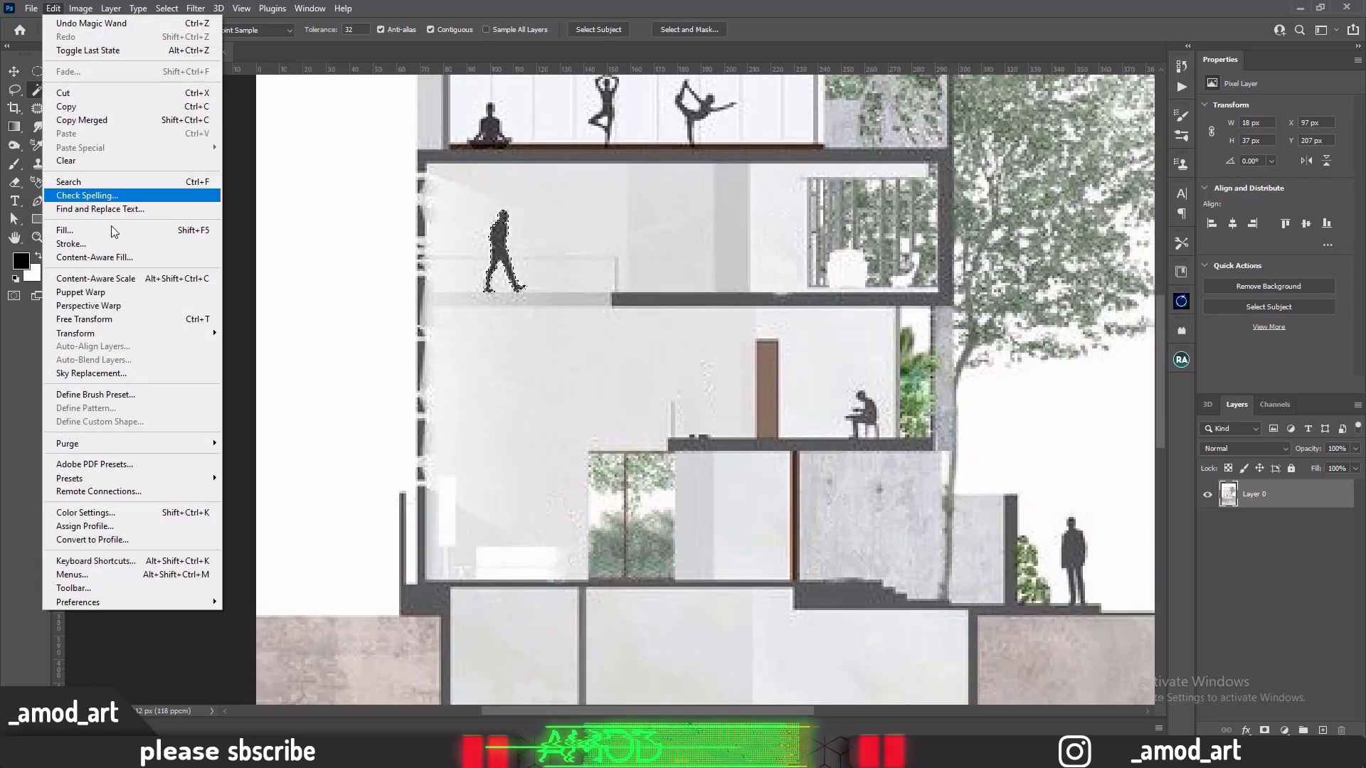
pyautogui.click(97, 395)
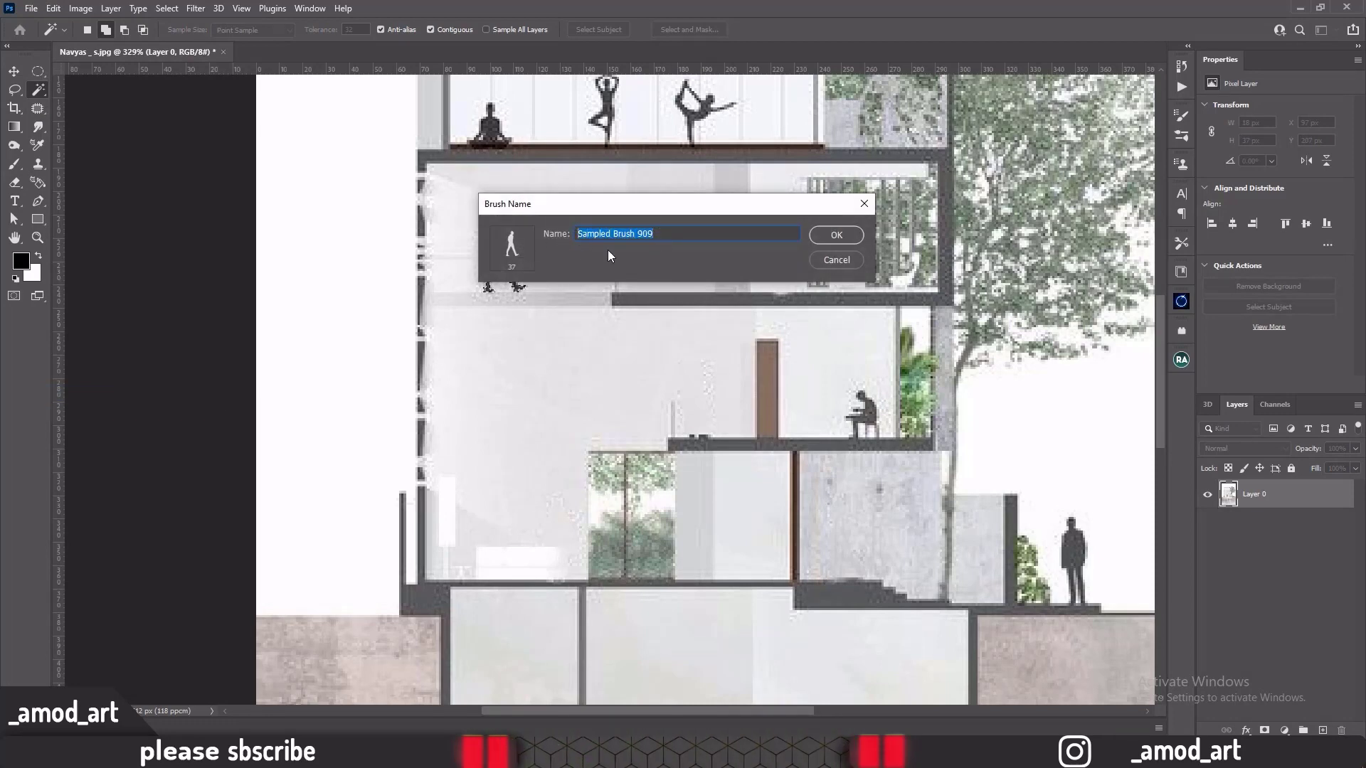
pyautogui.write('001')
pyautogui.click(829, 237)
pyautogui.press('b')
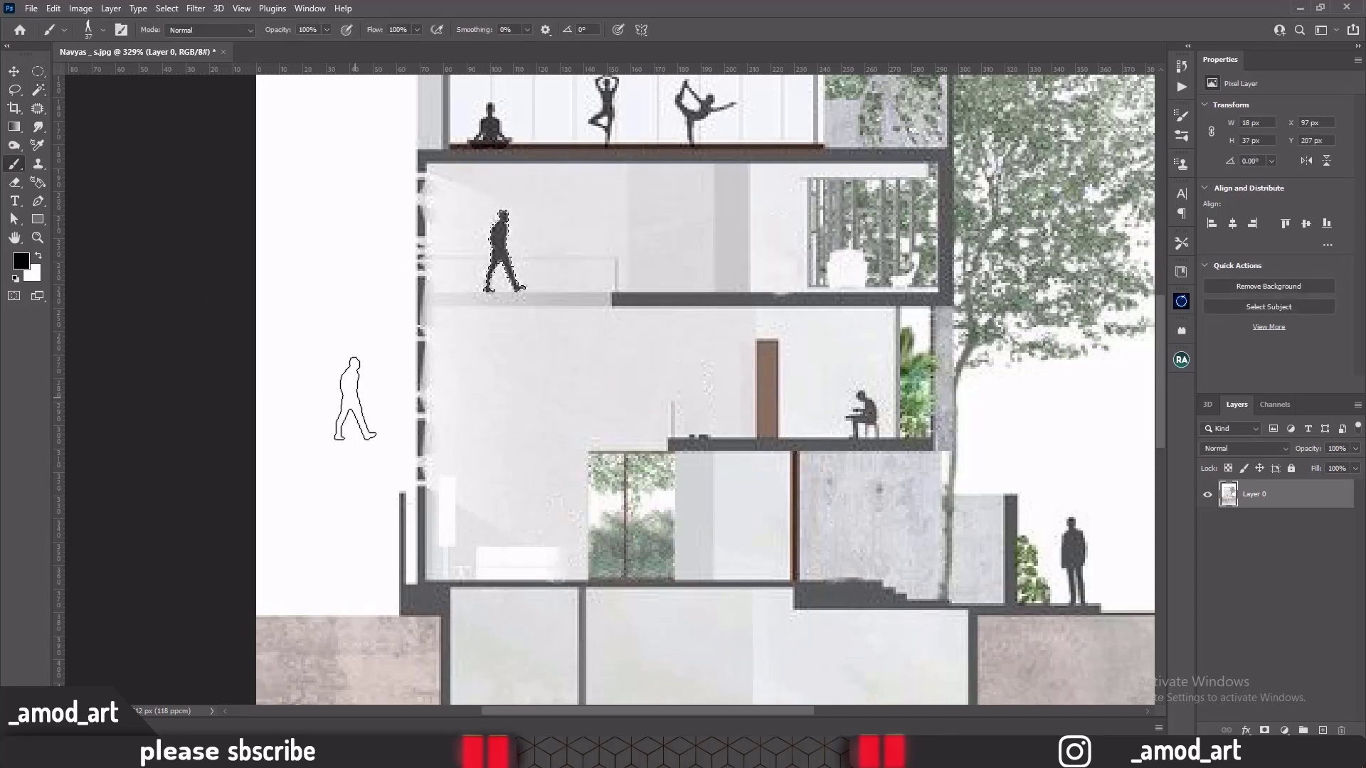
pyautogui.hotkey('ctrl', 'd')
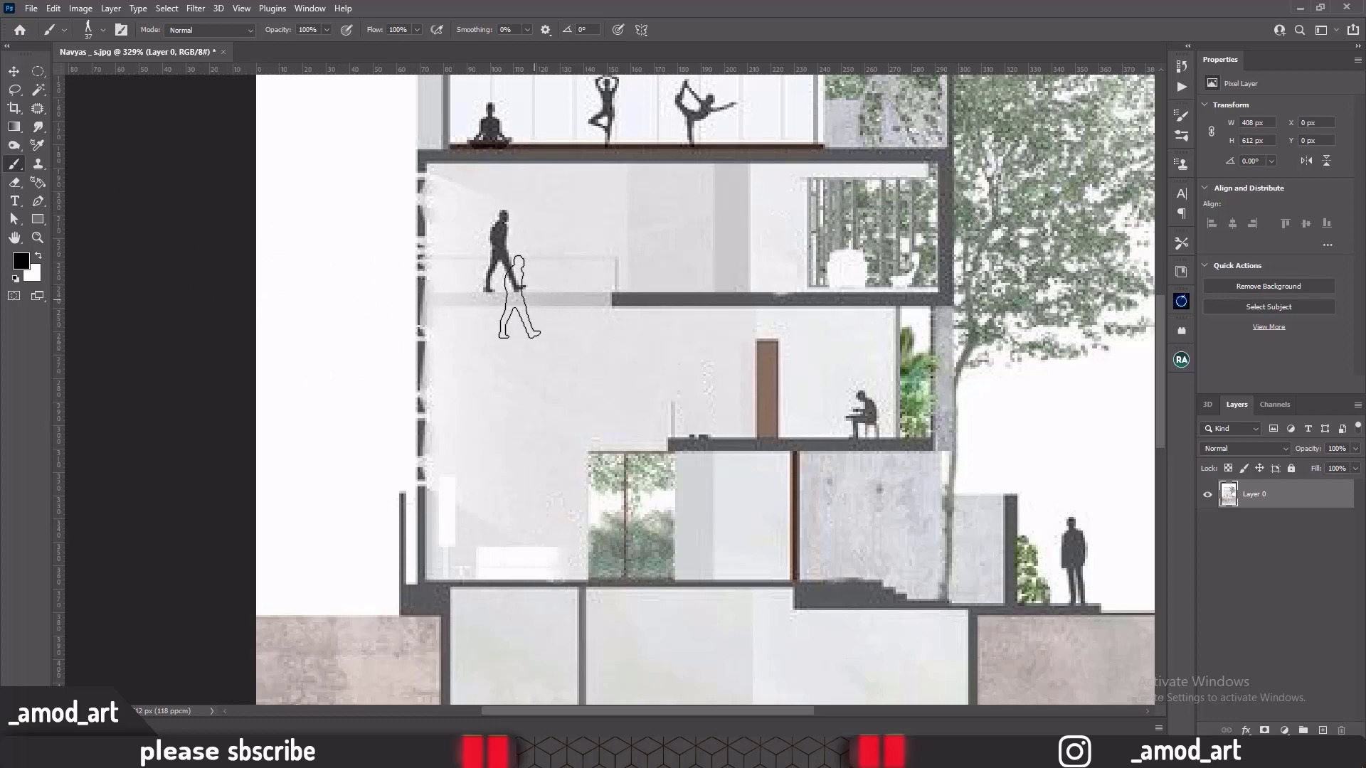
# Step: On a new layer, stamp walking figures outside the building, on the ground floor, beside the brown door and against the concrete wall
pyautogui.scroll(-4, 519, 297)
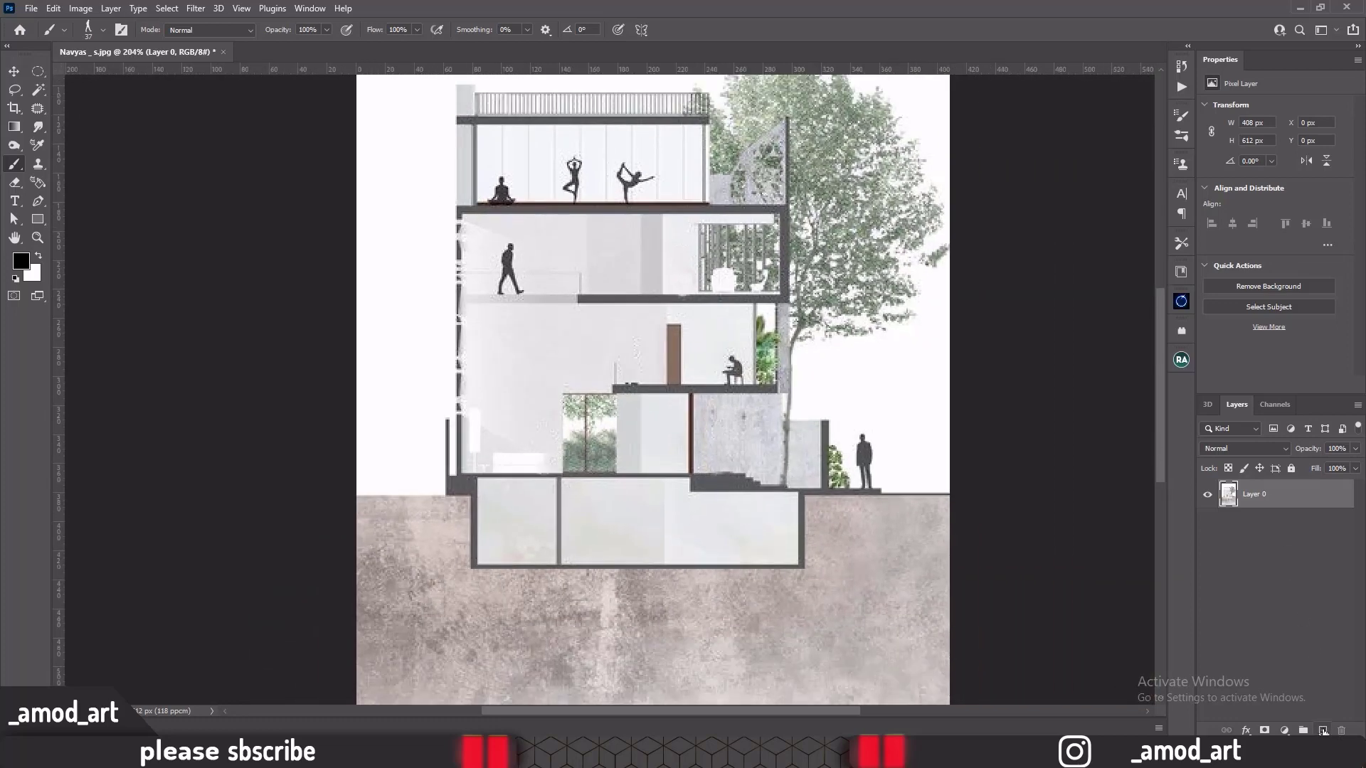
pyautogui.click(1323, 731)
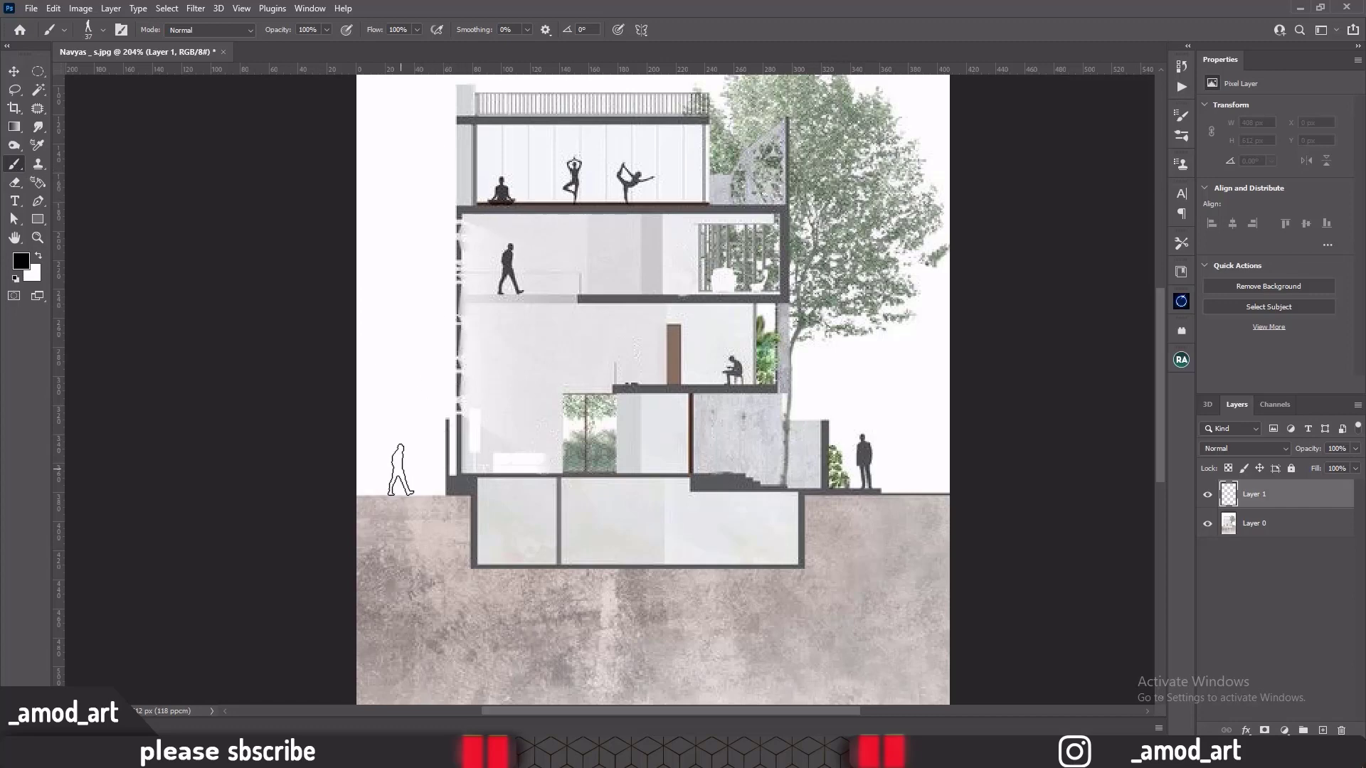
pyautogui.click(399, 470)
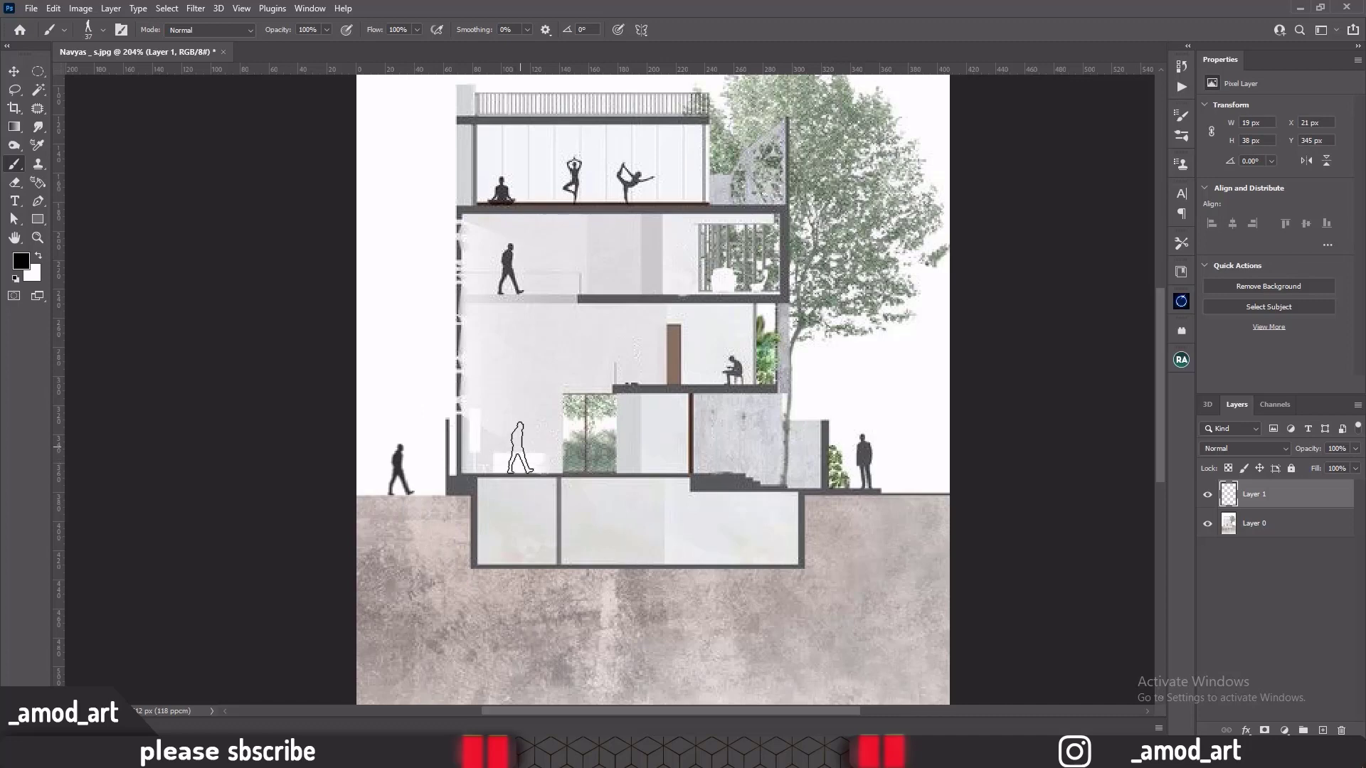
pyautogui.click(520, 448)
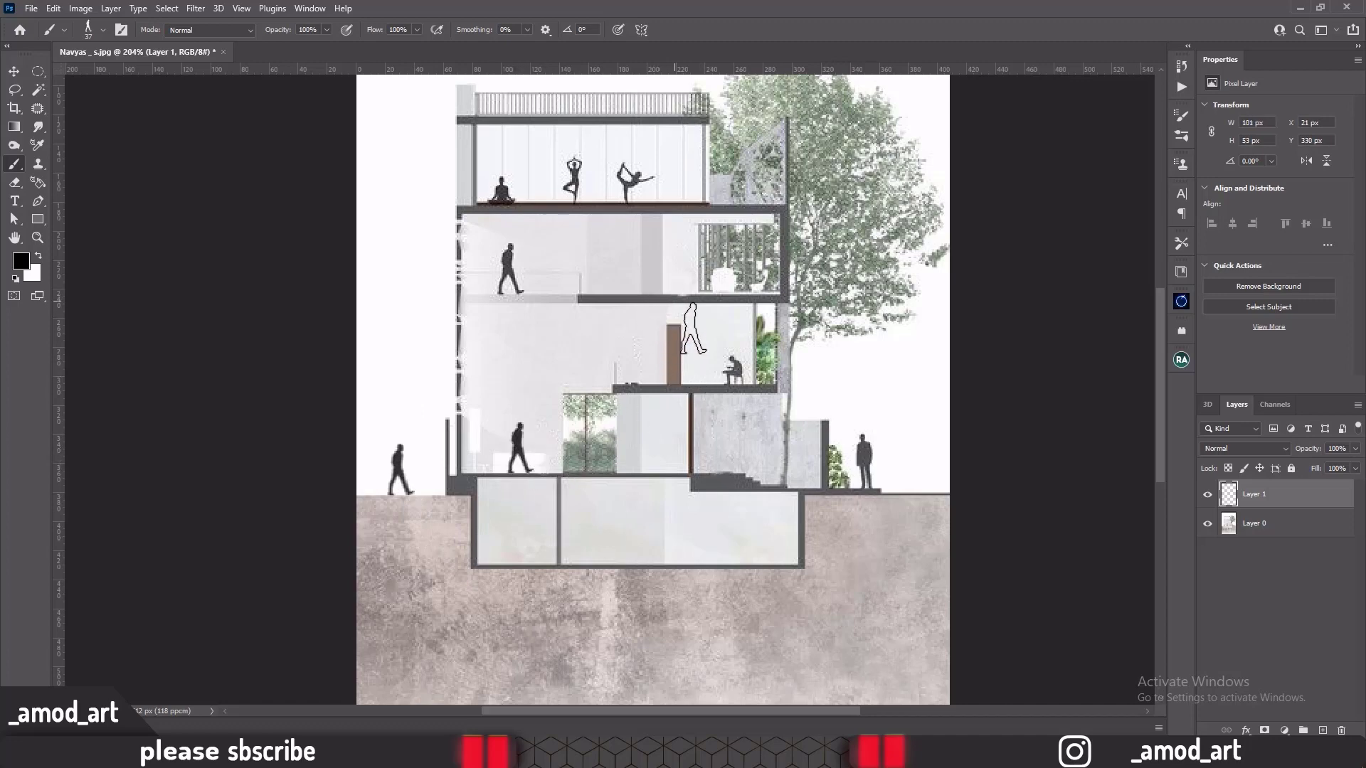
pyautogui.click(699, 361)
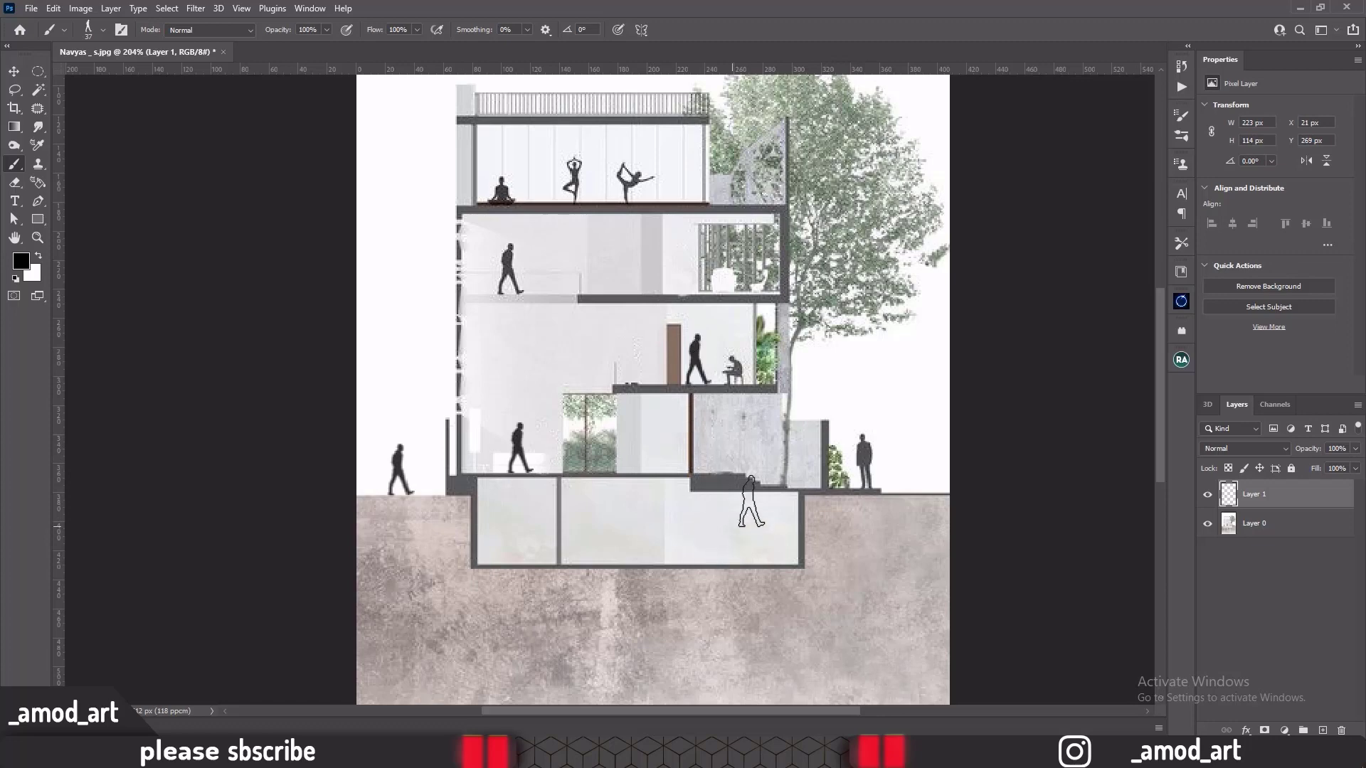
pyautogui.click(715, 447)
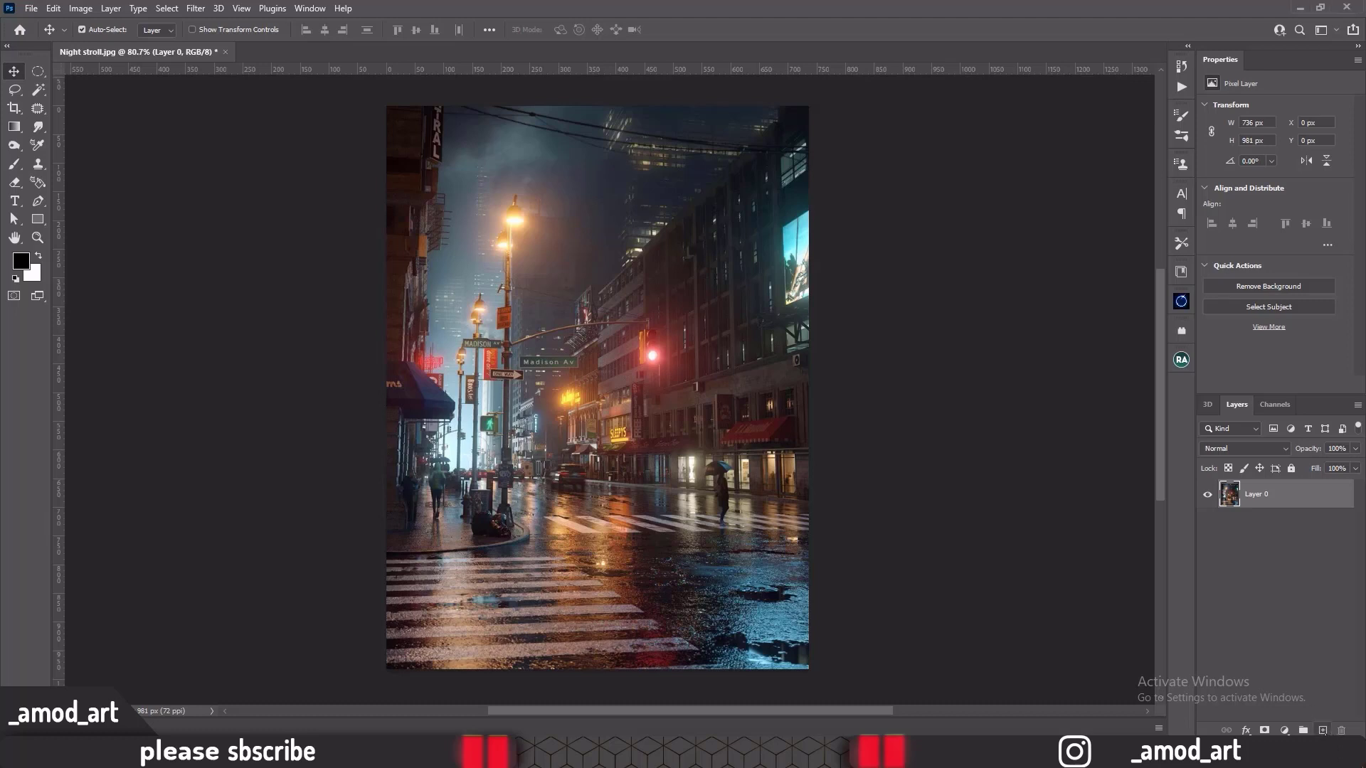
# Step: Add a new layer above the night street photo and set its blending mode to Screen
pyautogui.click(1323, 731)
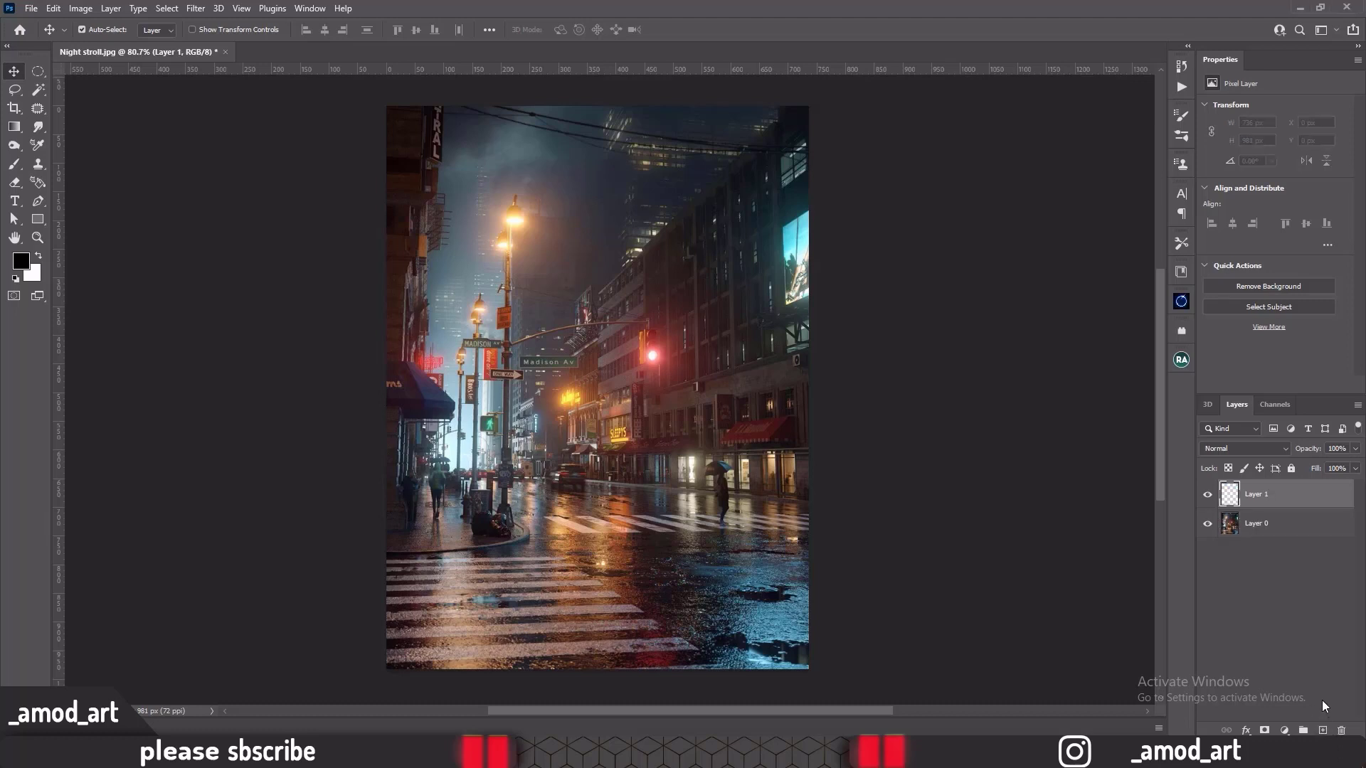
pyautogui.click(1227, 449)
pyautogui.click(1225, 485)
# Step: Fill the new layer with the Fibers render filter, using variance 32 and a strength slightly above 18
pyautogui.click(198, 10)
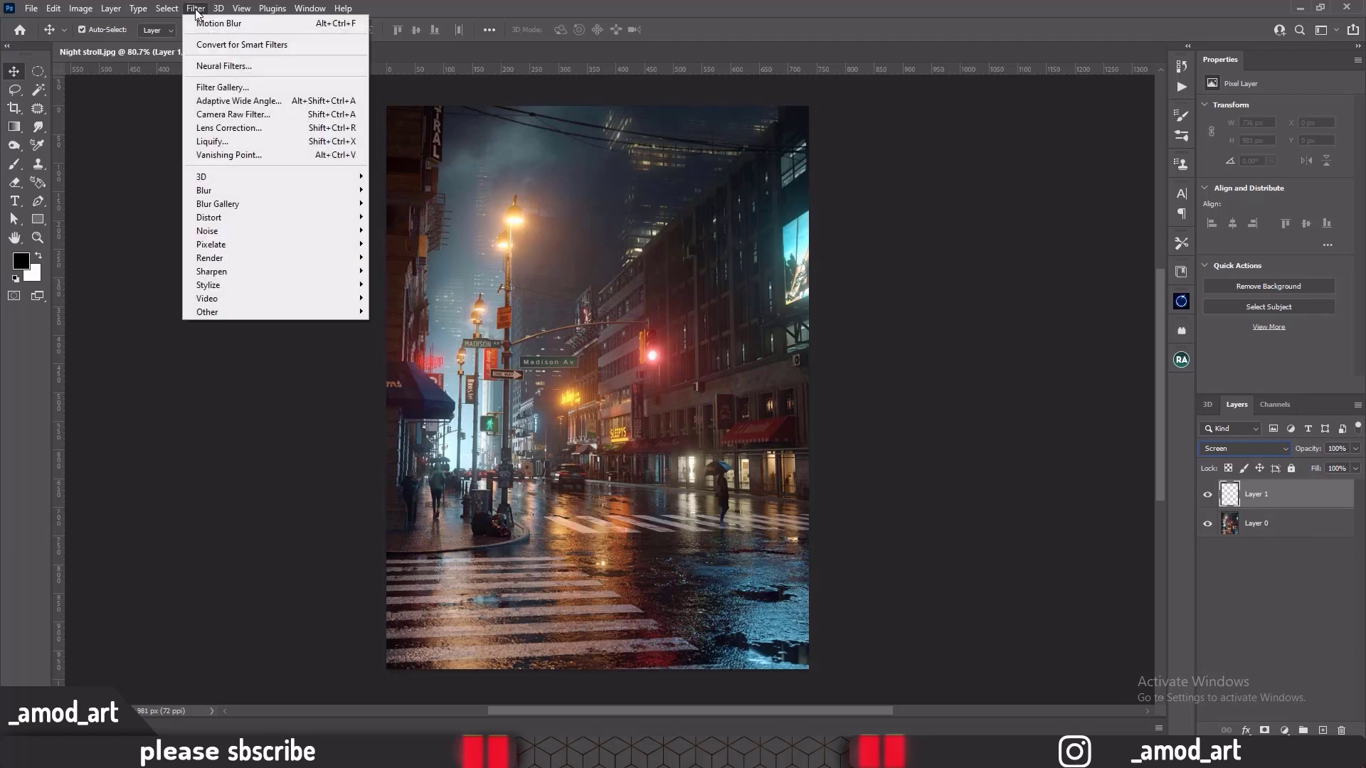
pyautogui.moveTo(295, 258)
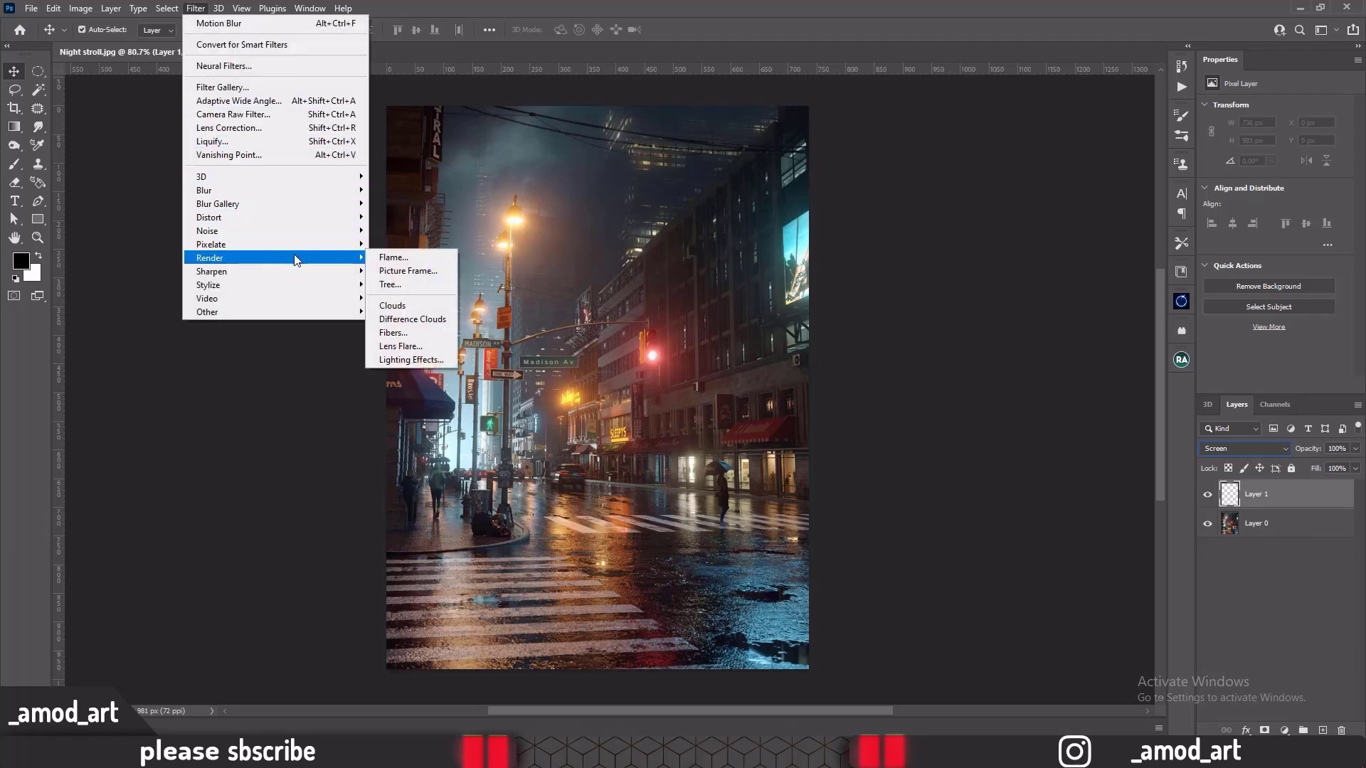
pyautogui.click(405, 334)
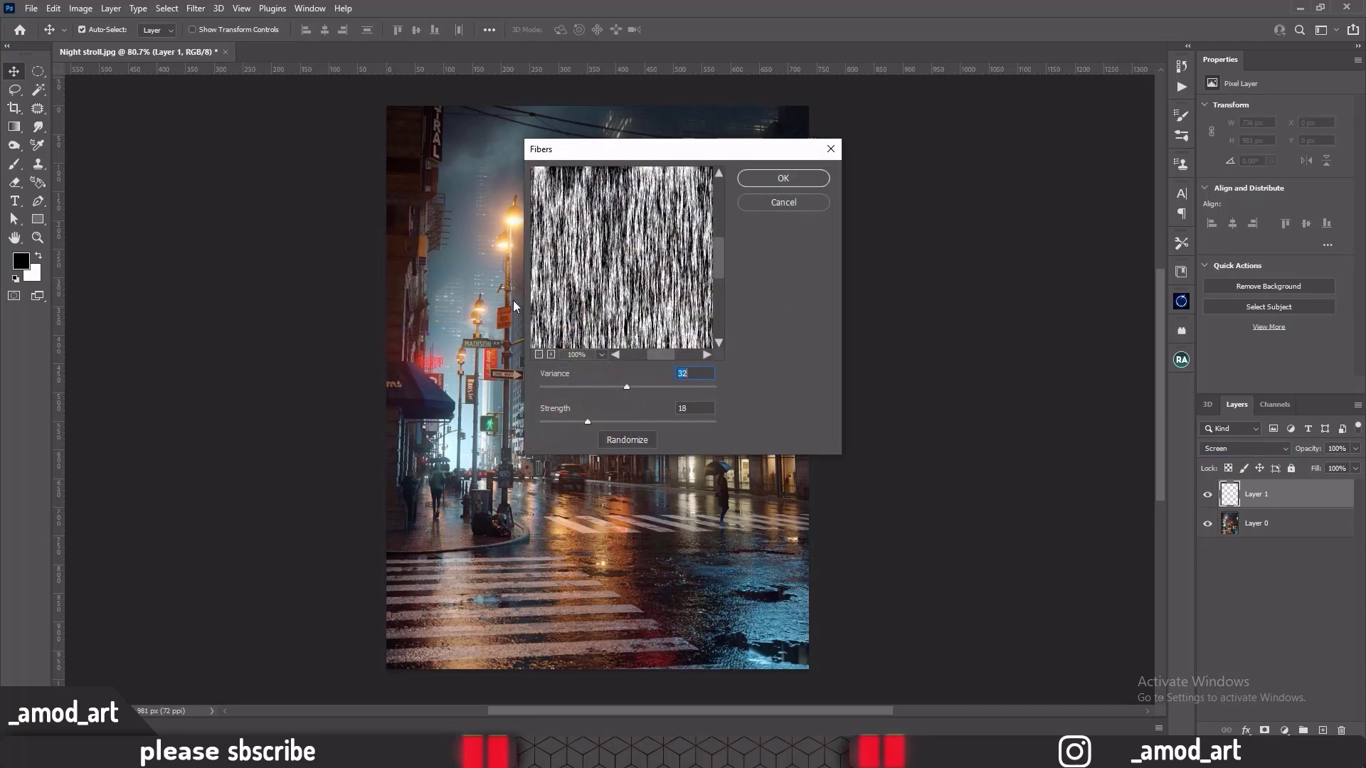
pyautogui.moveTo(606, 162); pyautogui.dragTo(624, 142)
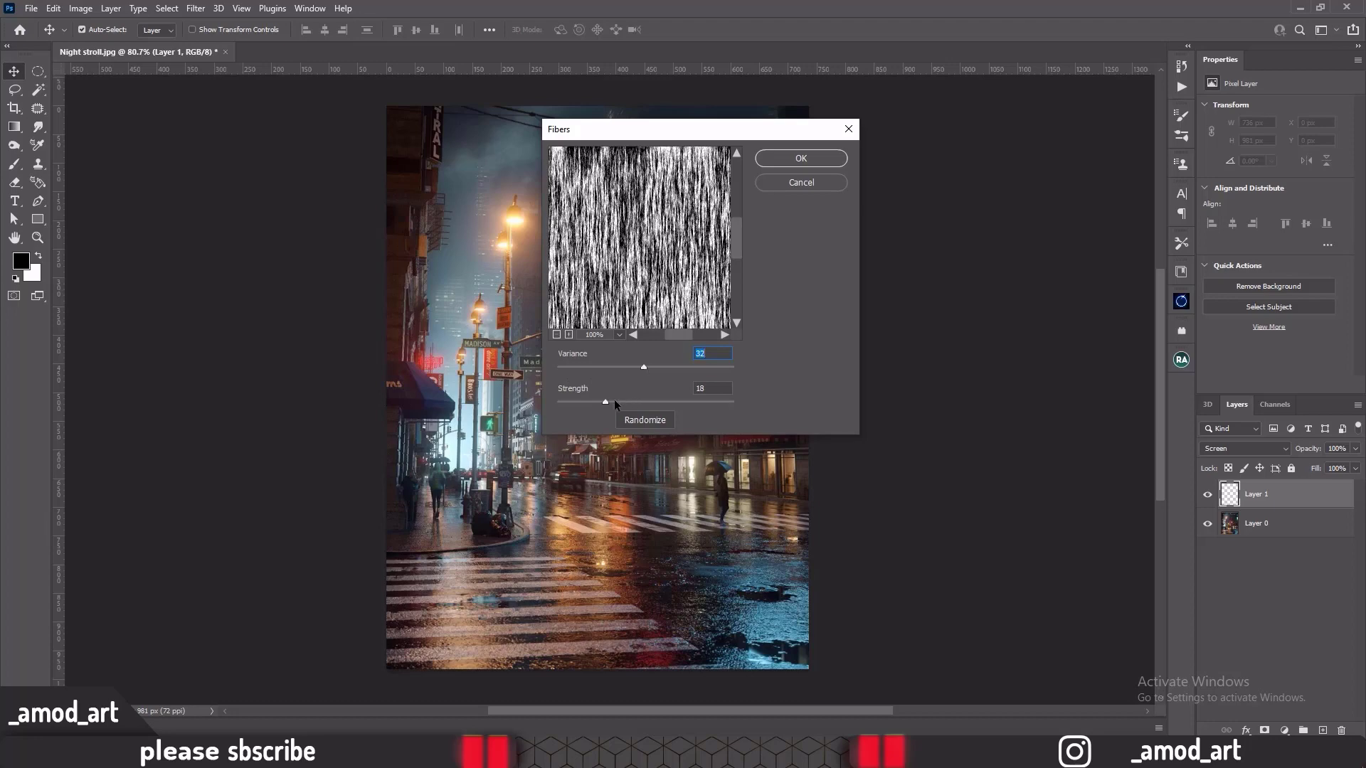
pyautogui.moveTo(605, 404); pyautogui.dragTo(609, 403)
pyautogui.click(778, 159)
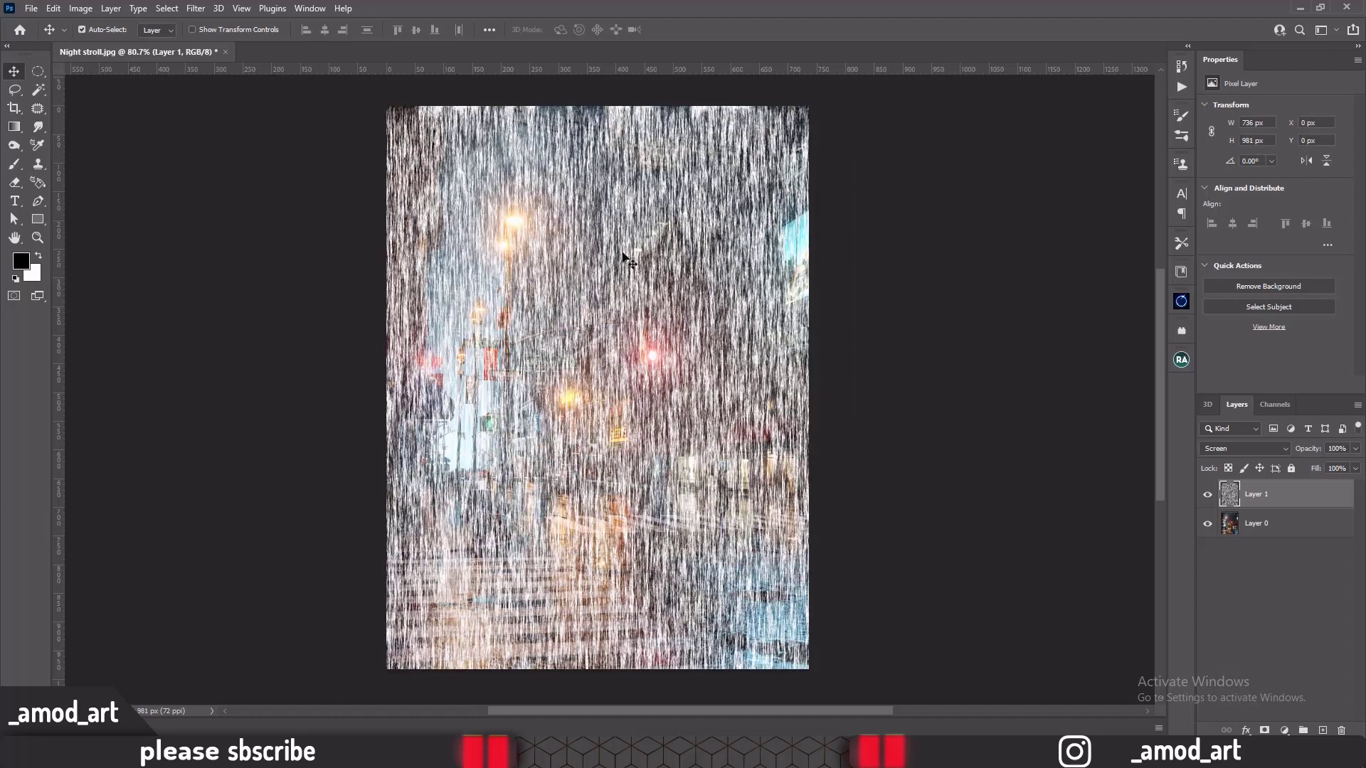
# Step: Apply Levels to the fiber layer with the input black point at 207 and the output white at 125
pyautogui.click(80, 8)
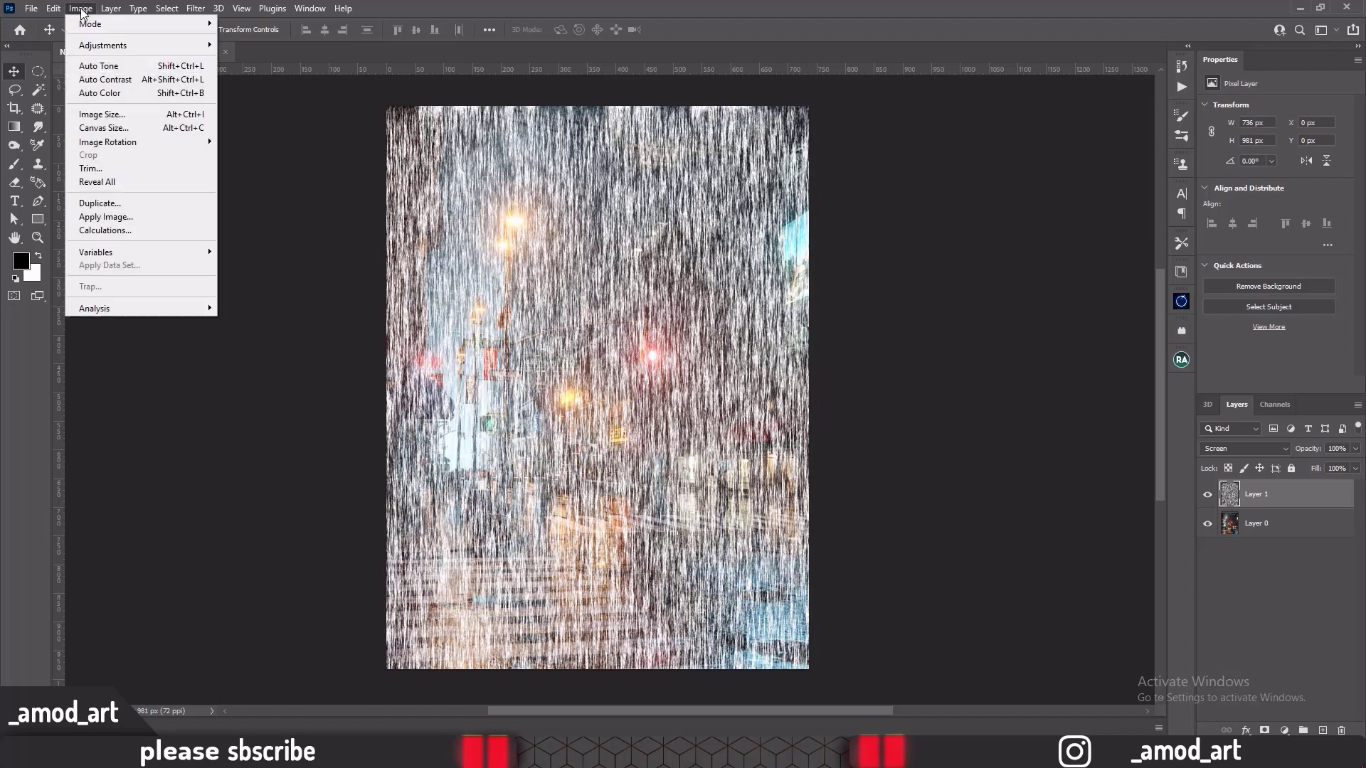
pyautogui.moveTo(143, 45)
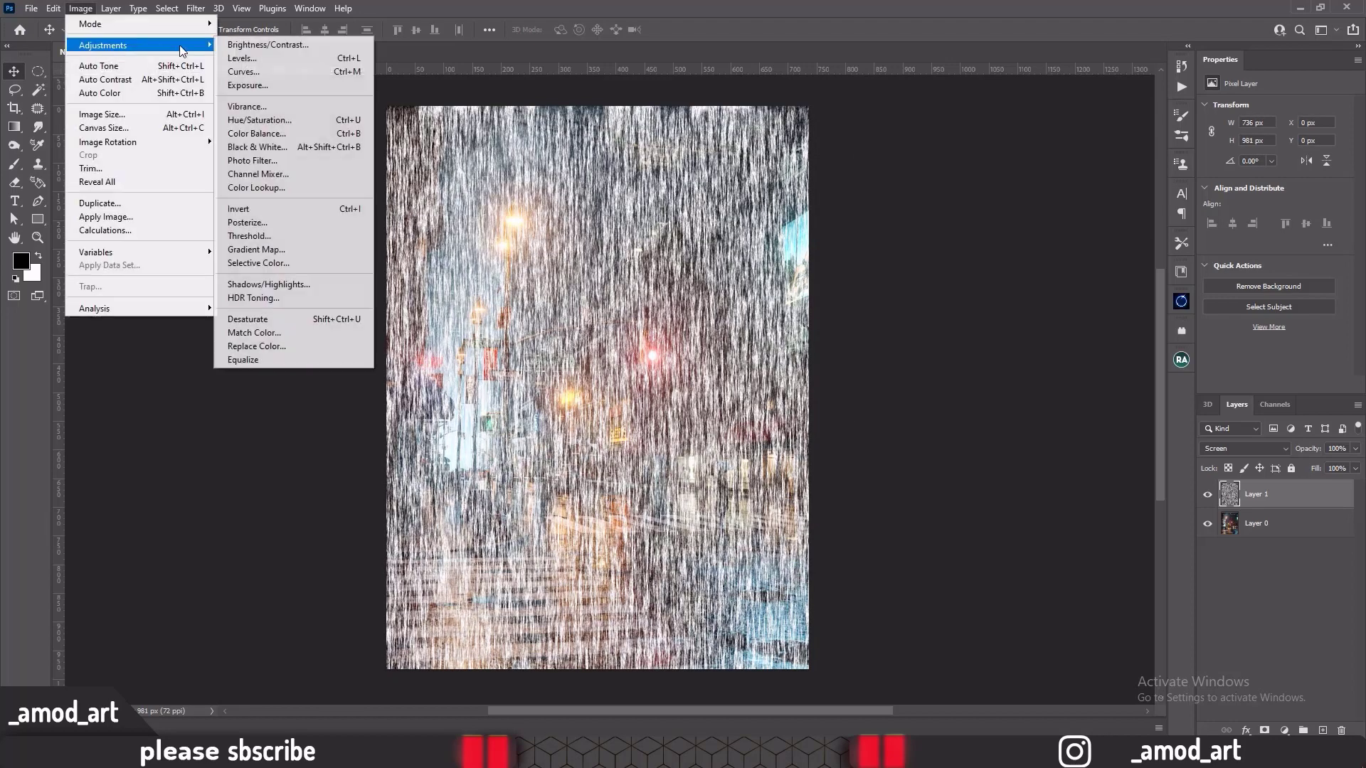
pyautogui.click(258, 62)
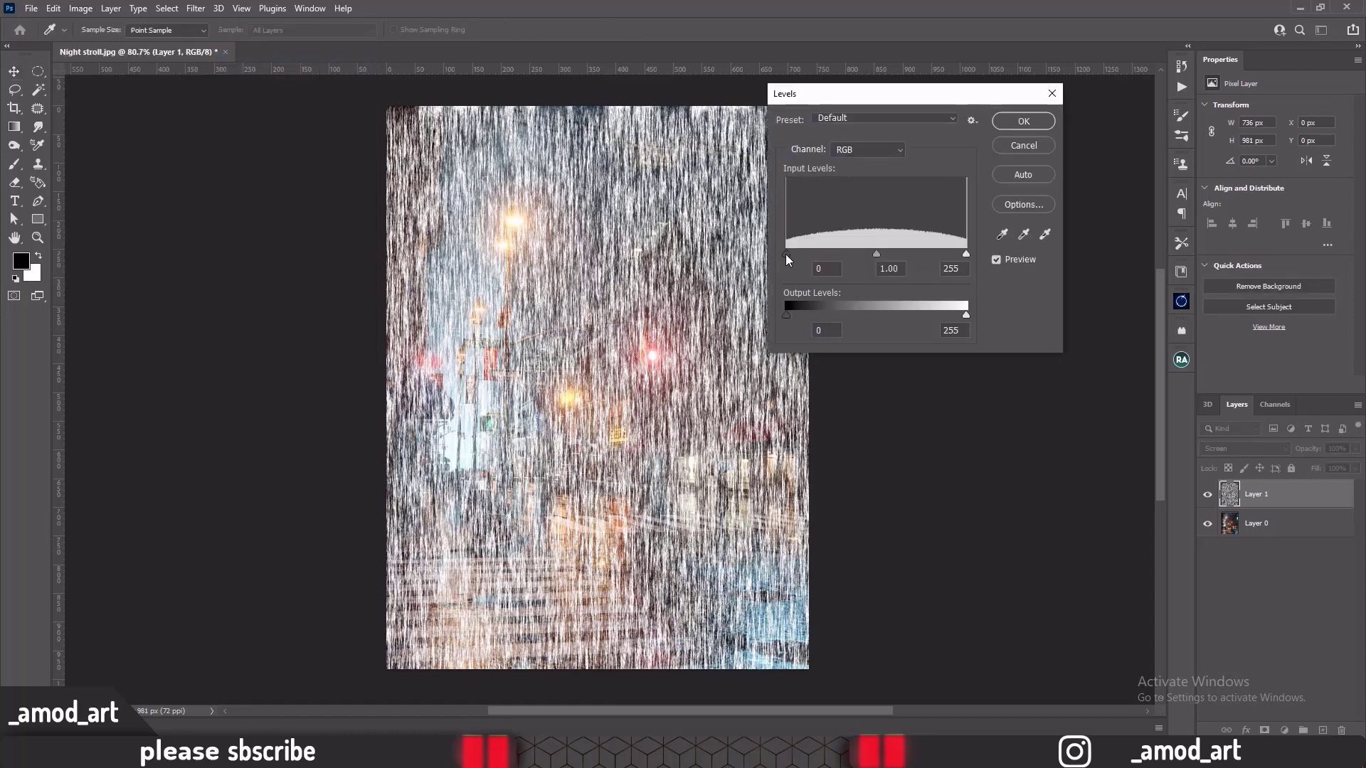
pyautogui.moveTo(786, 254); pyautogui.dragTo(932, 258)
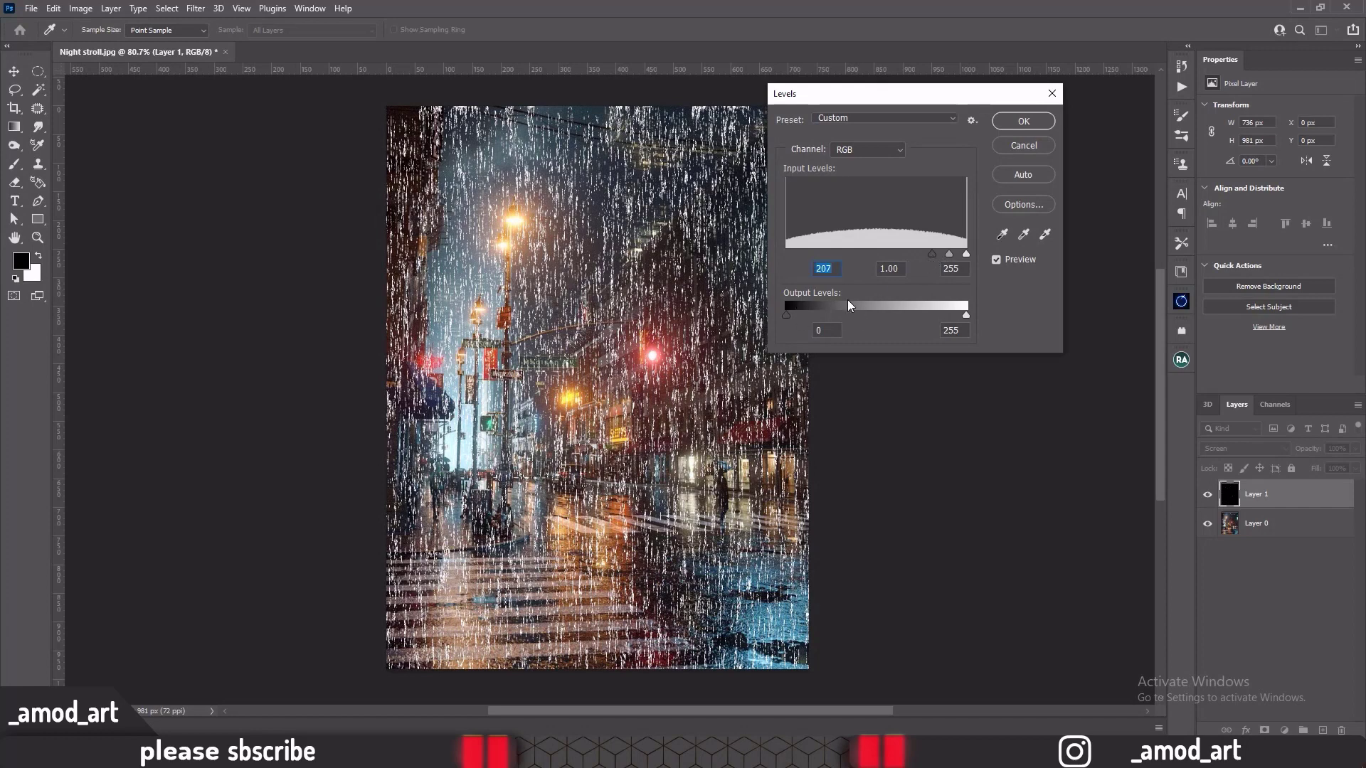
pyautogui.moveTo(966, 317); pyautogui.dragTo(878, 318)
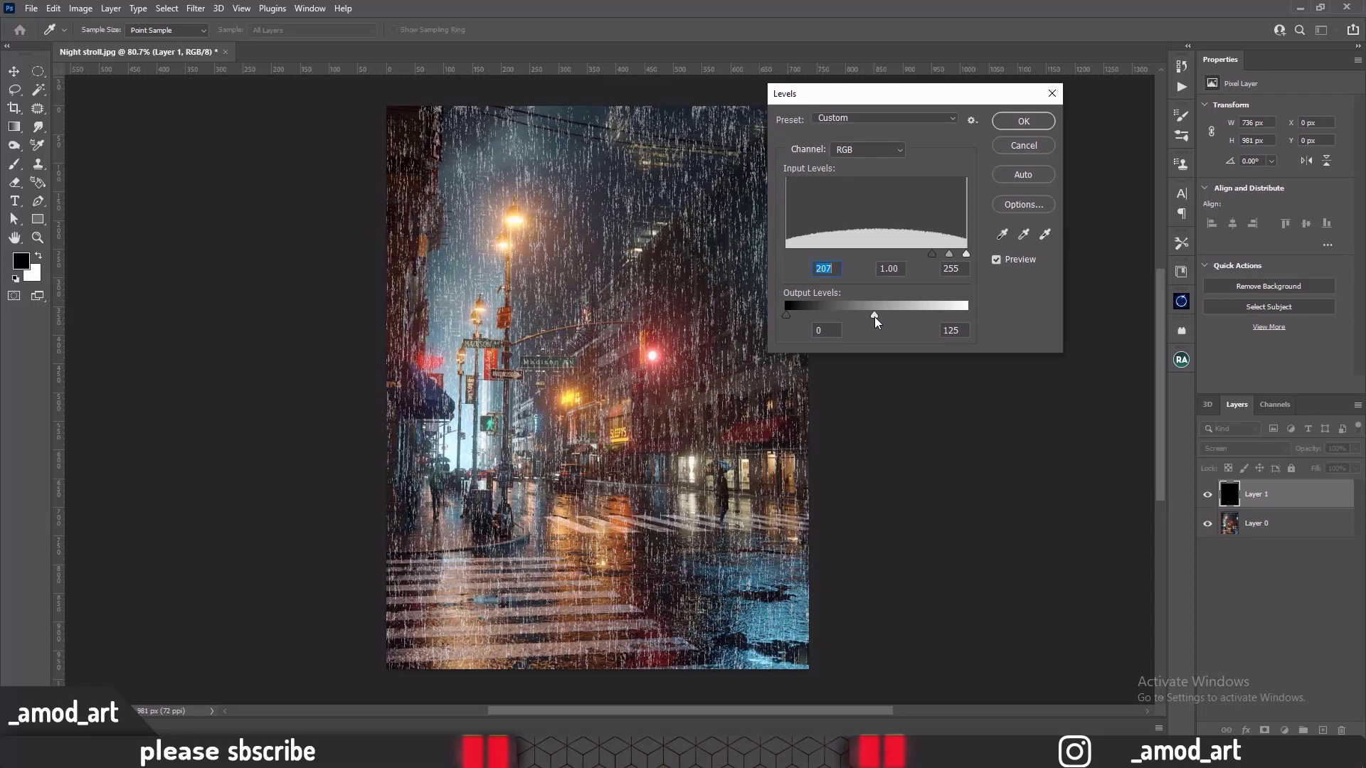
pyautogui.click(1004, 121)
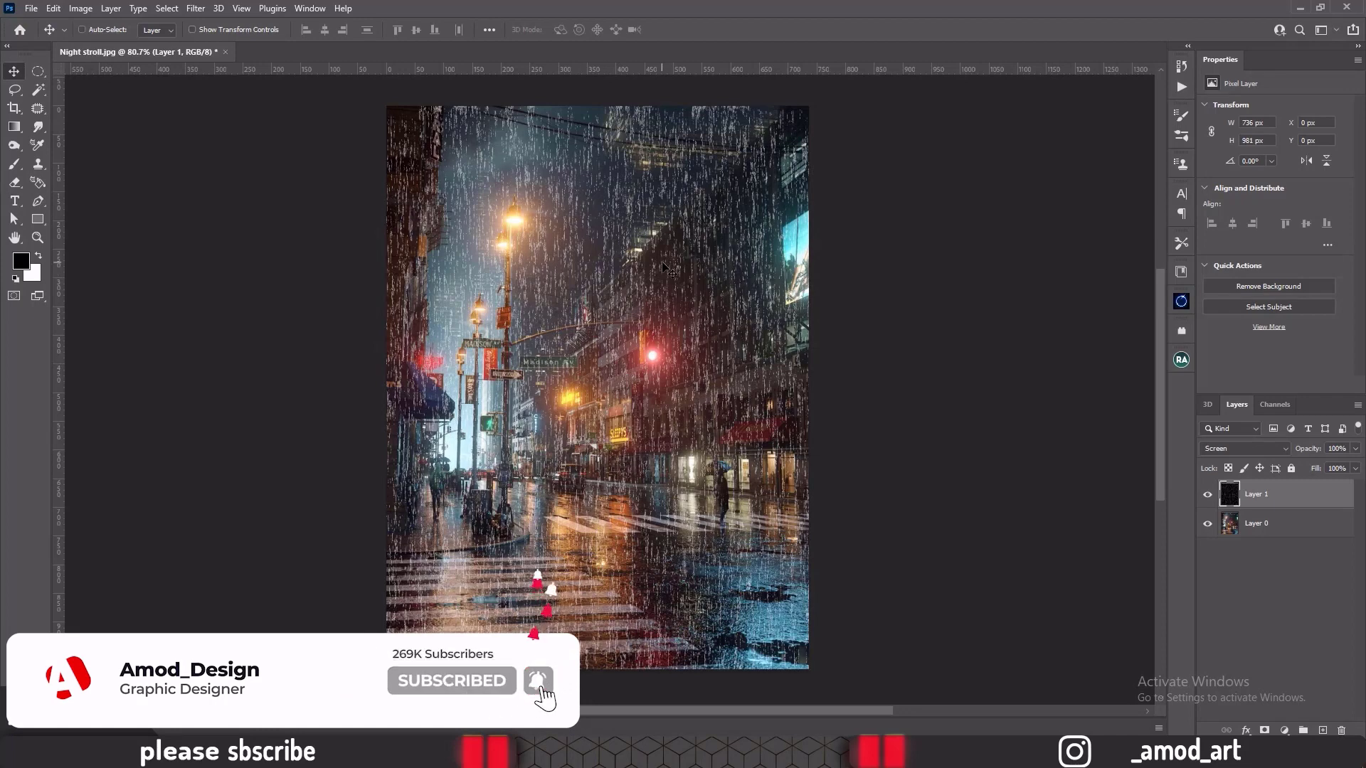
# Step: Free-transform the rain layer and tilt it to about -8.73°
pyautogui.hotkey('ctrl', 't')
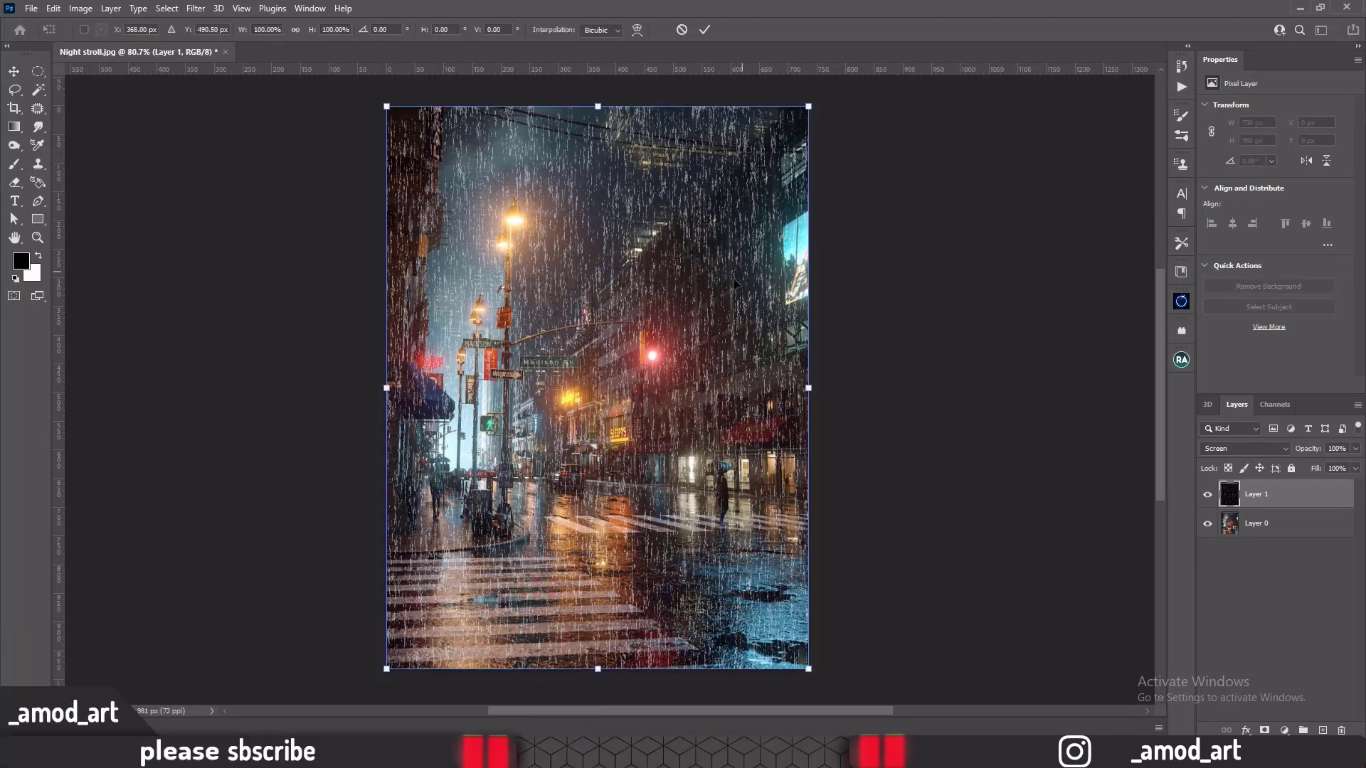
pyautogui.scroll(1, 718, 292)
pyautogui.scroll(-2, 719, 292)
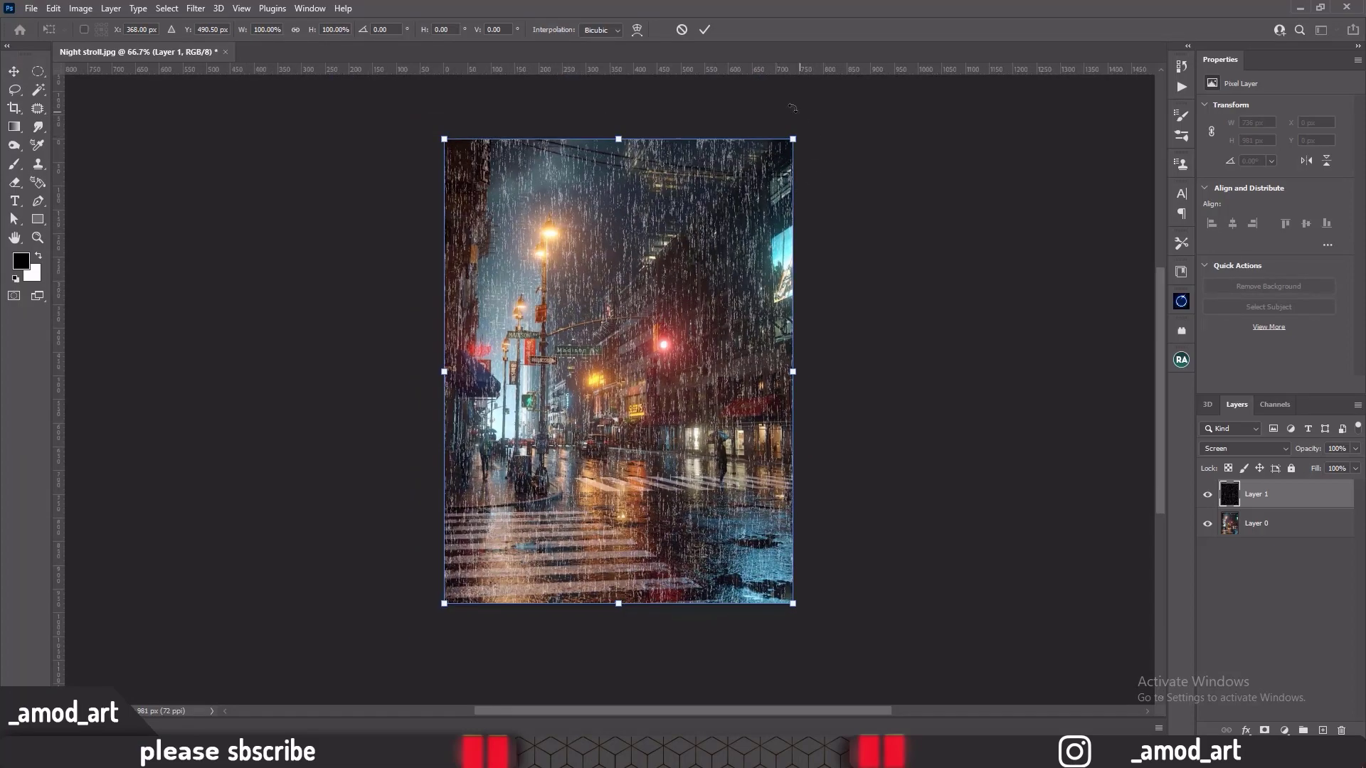
pyautogui.moveTo(806, 132); pyautogui.dragTo(775, 108)
pyautogui.scroll(-1, 777, 148)
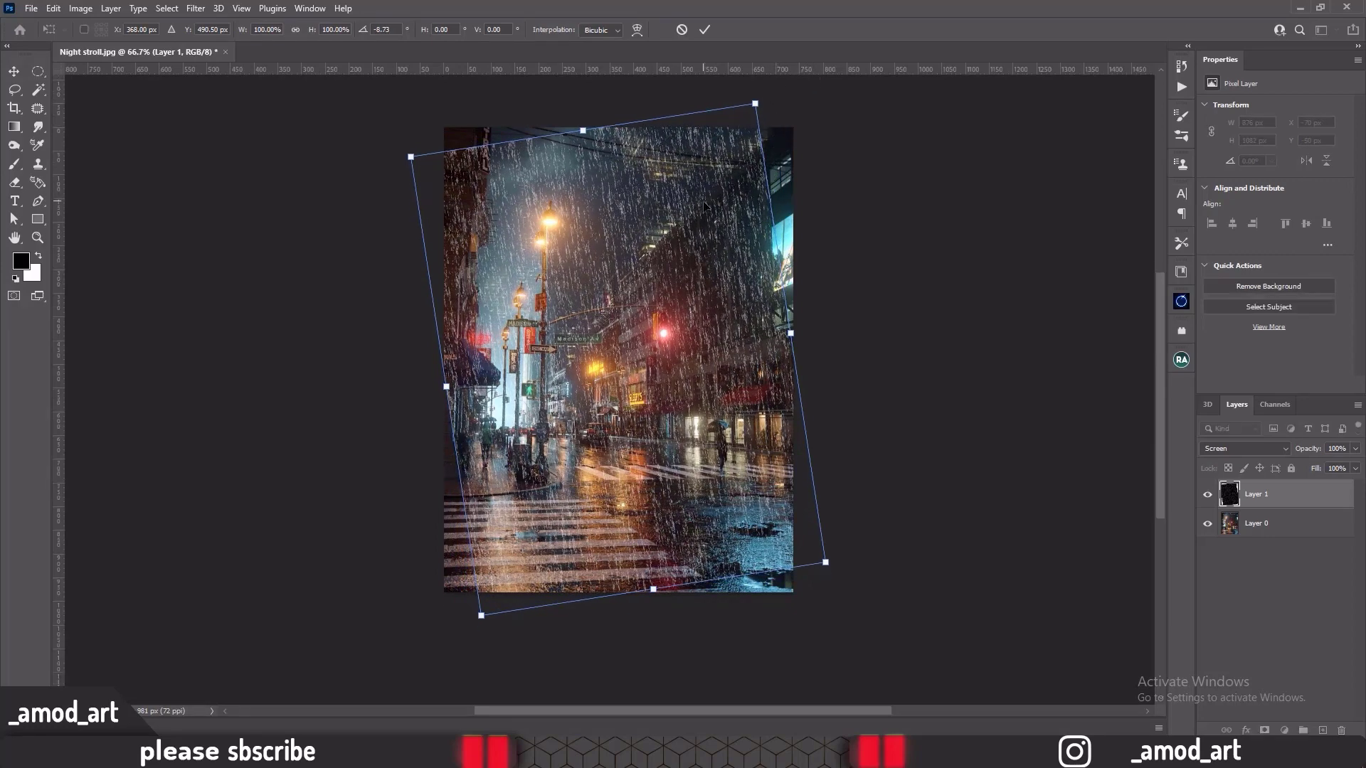
pyautogui.scroll(2, 704, 206)
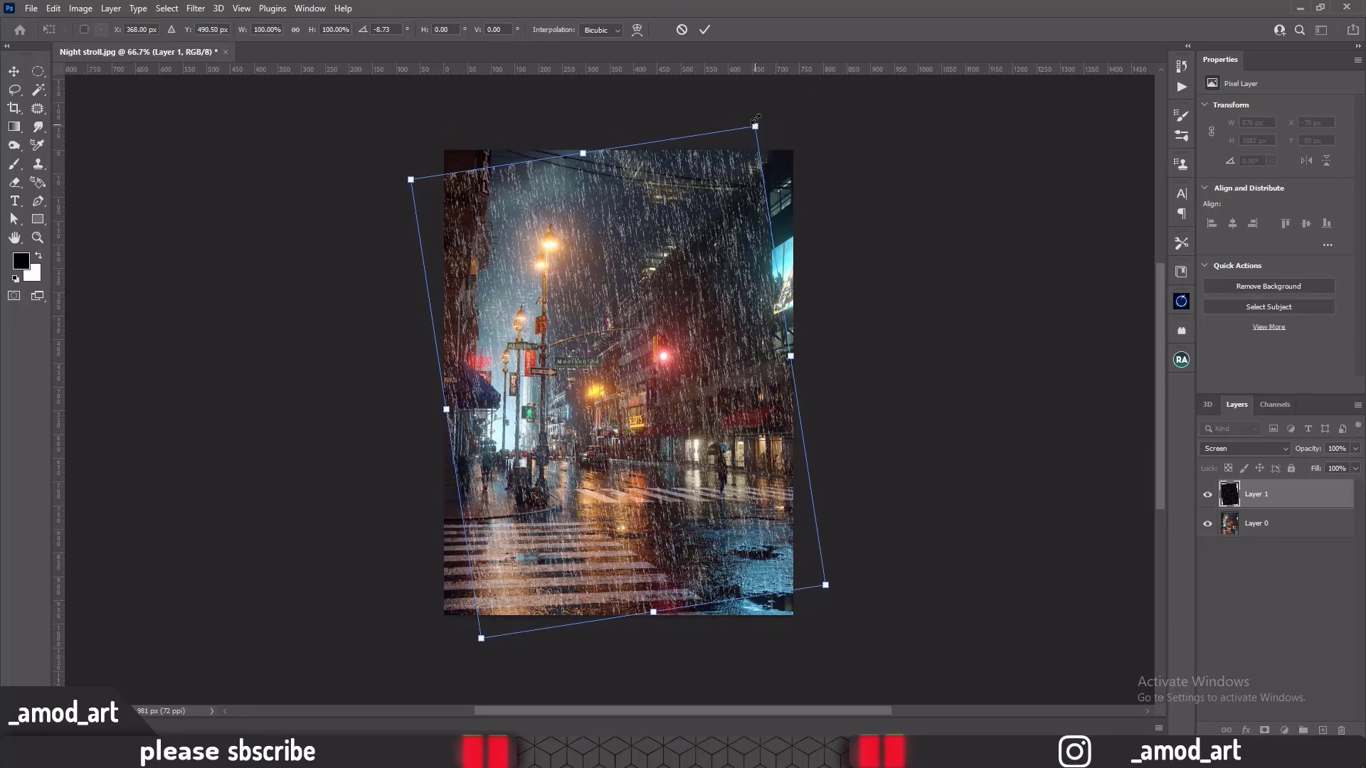
# Step: Enlarge the tilted rain layer to about 118% width and 110% height so it covers the whole photo, and apply the transform
pyautogui.moveTo(758, 117); pyautogui.dragTo(784, 68)
pyautogui.moveTo(654, 374); pyautogui.dragTo(642, 401)
pyautogui.moveTo(806, 354); pyautogui.dragTo(826, 350)
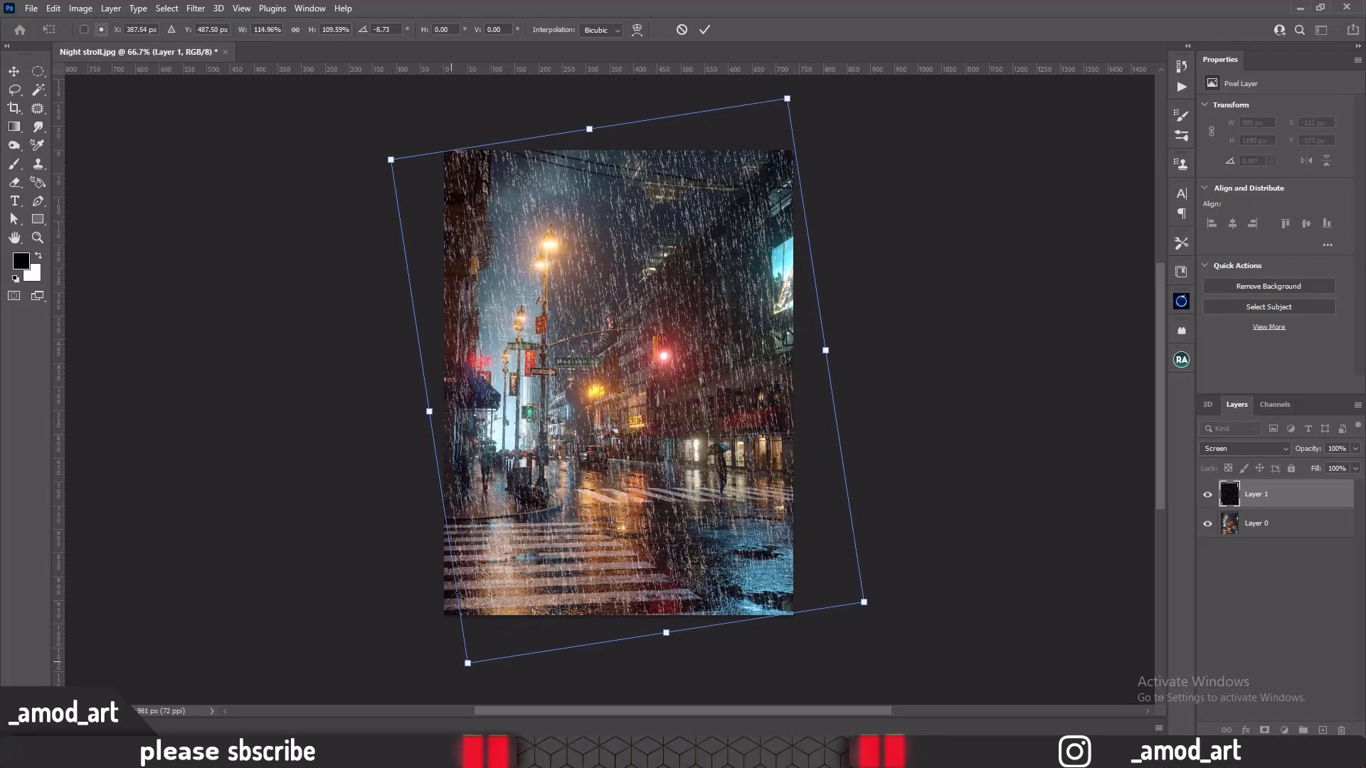
pyautogui.moveTo(429, 412); pyautogui.dragTo(418, 414)
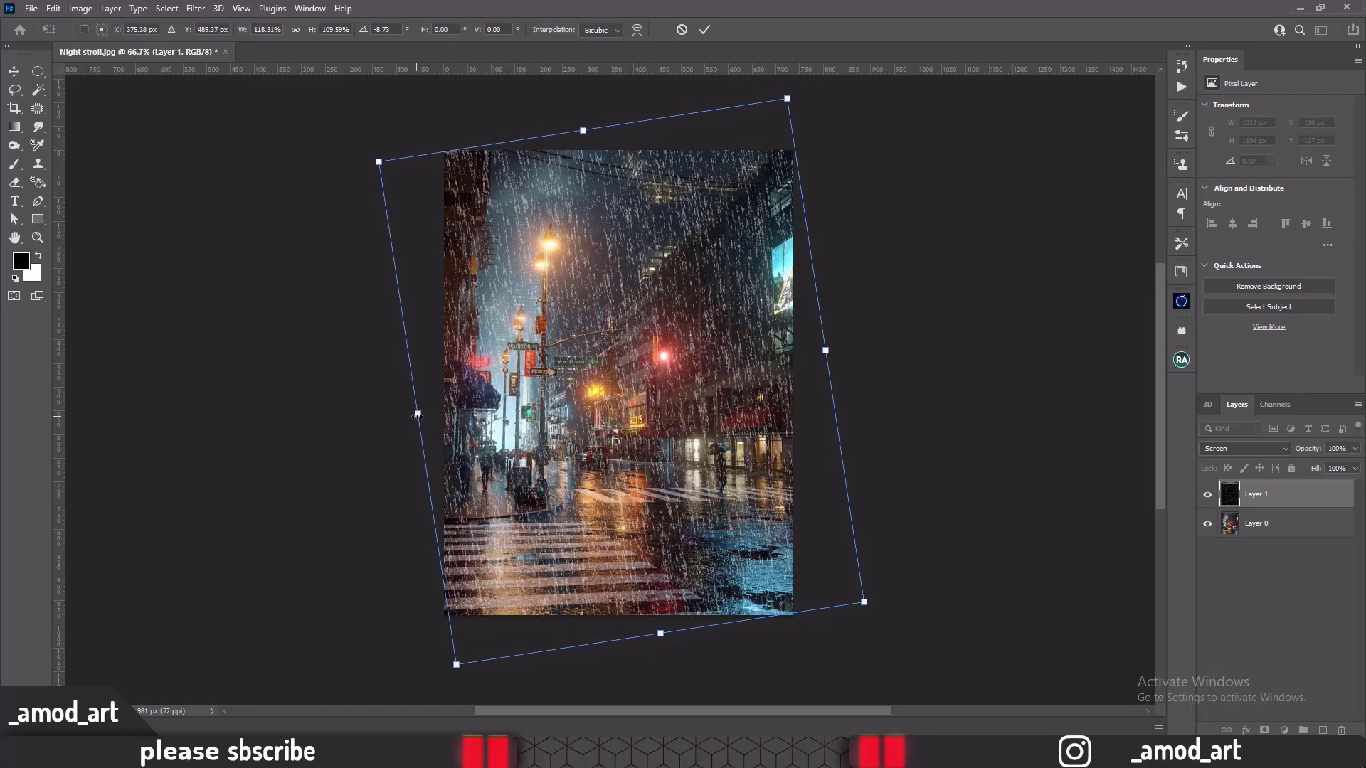
pyautogui.press('Return')
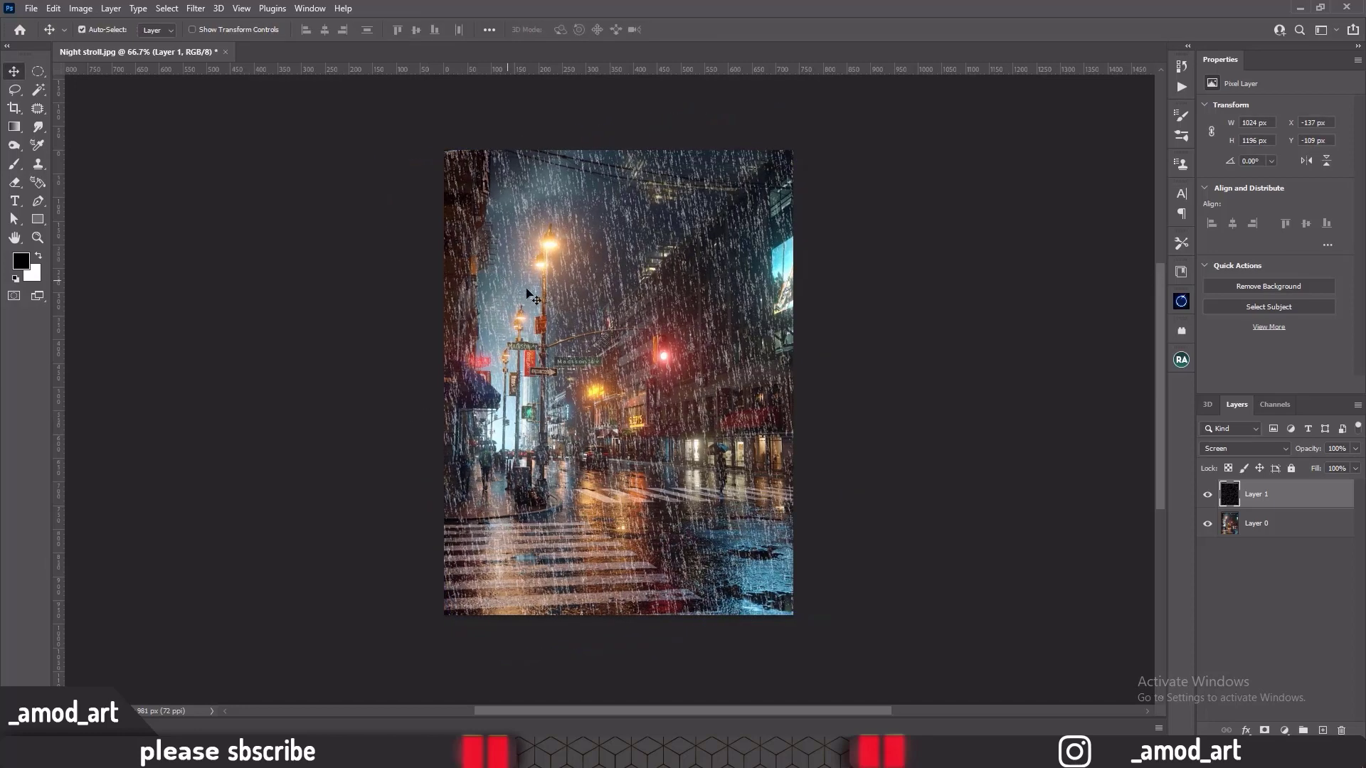
# Step: Apply Motion Blur to the rain layer at -50° with a distance of about 8 pixels, and lower the layer's opacity to 40%
pyautogui.scroll(2, 598, 295)
pyautogui.click(201, 14)
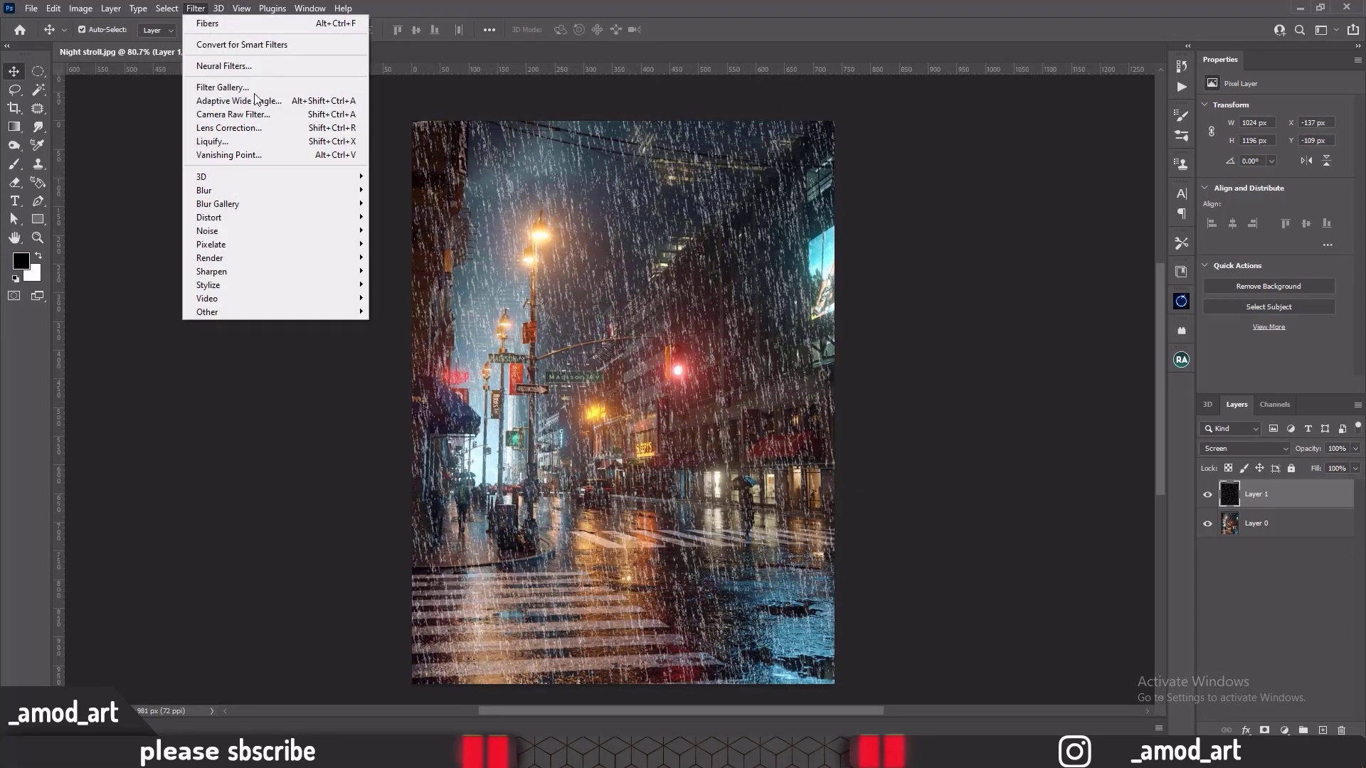
pyautogui.moveTo(287, 194)
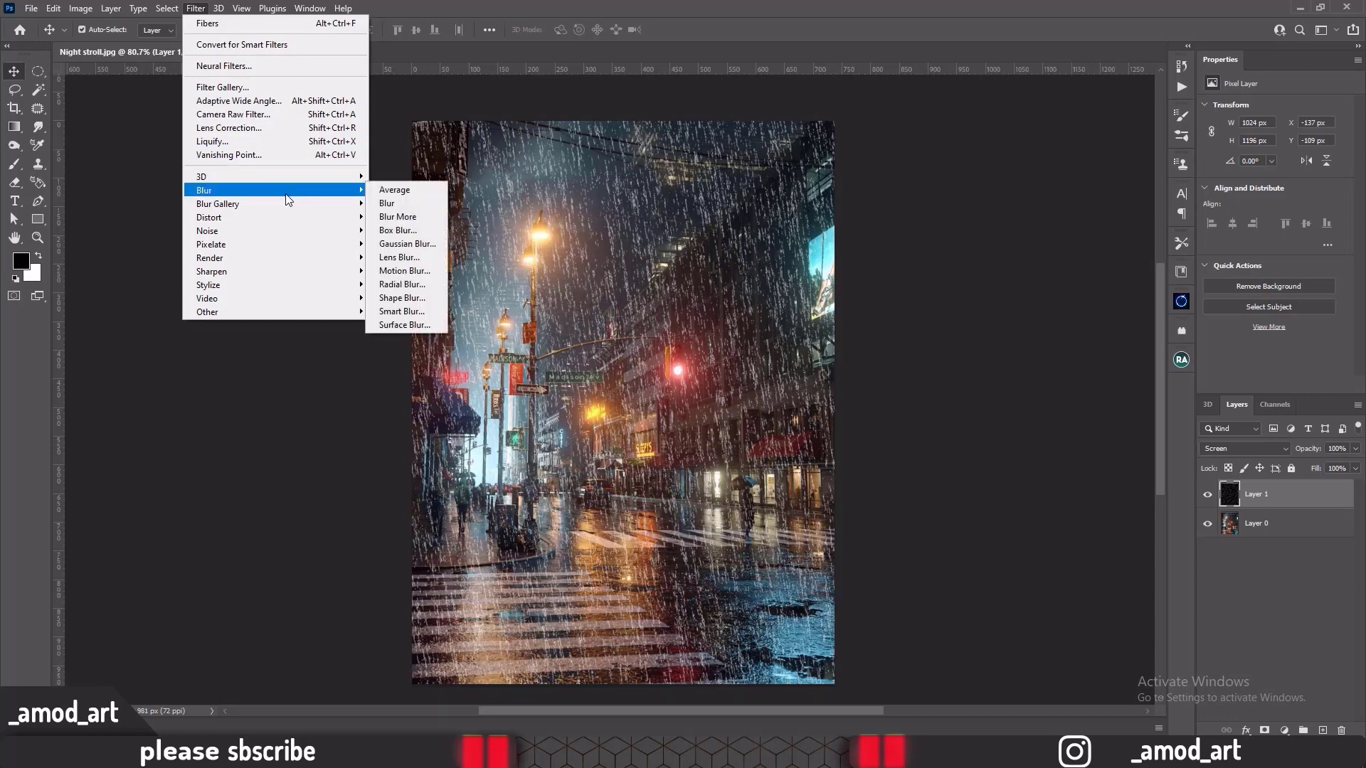
pyautogui.click(403, 271)
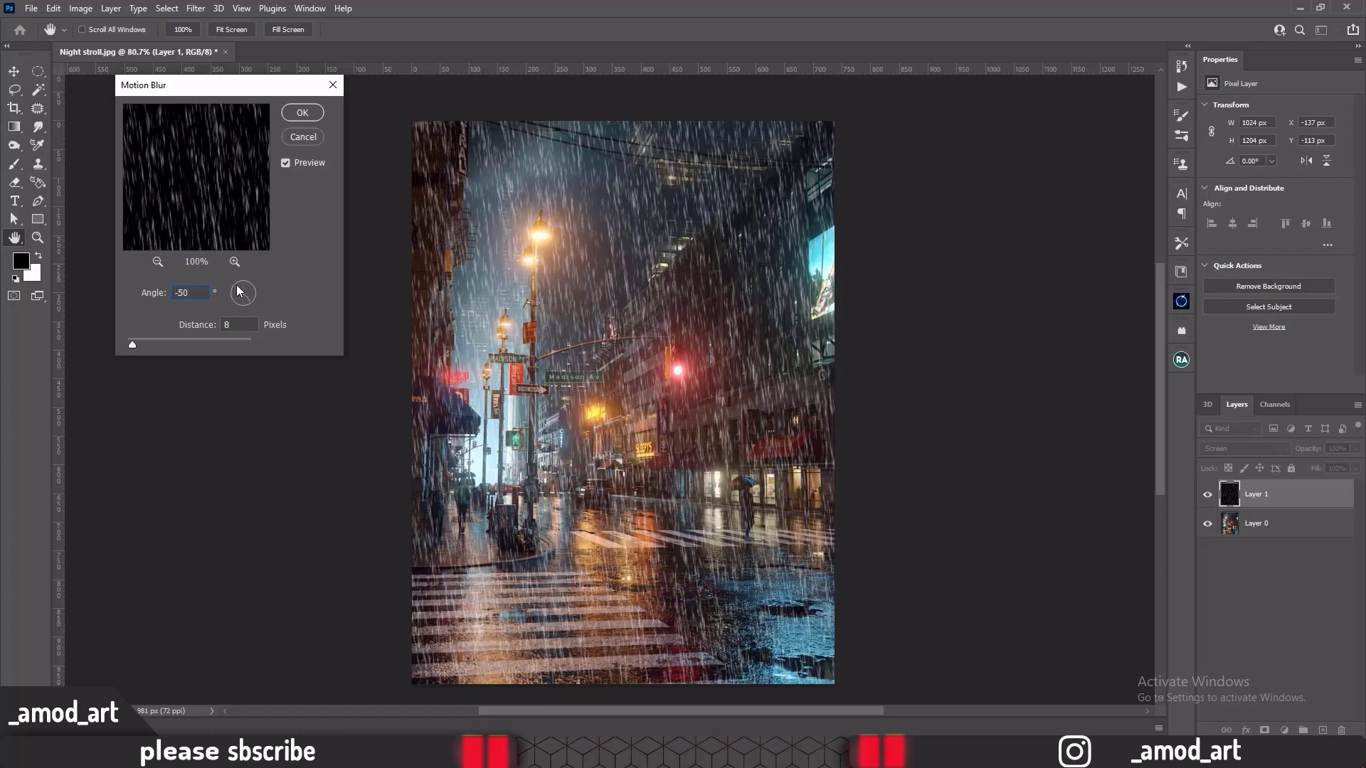
pyautogui.moveTo(237, 287); pyautogui.dragTo(238, 286)
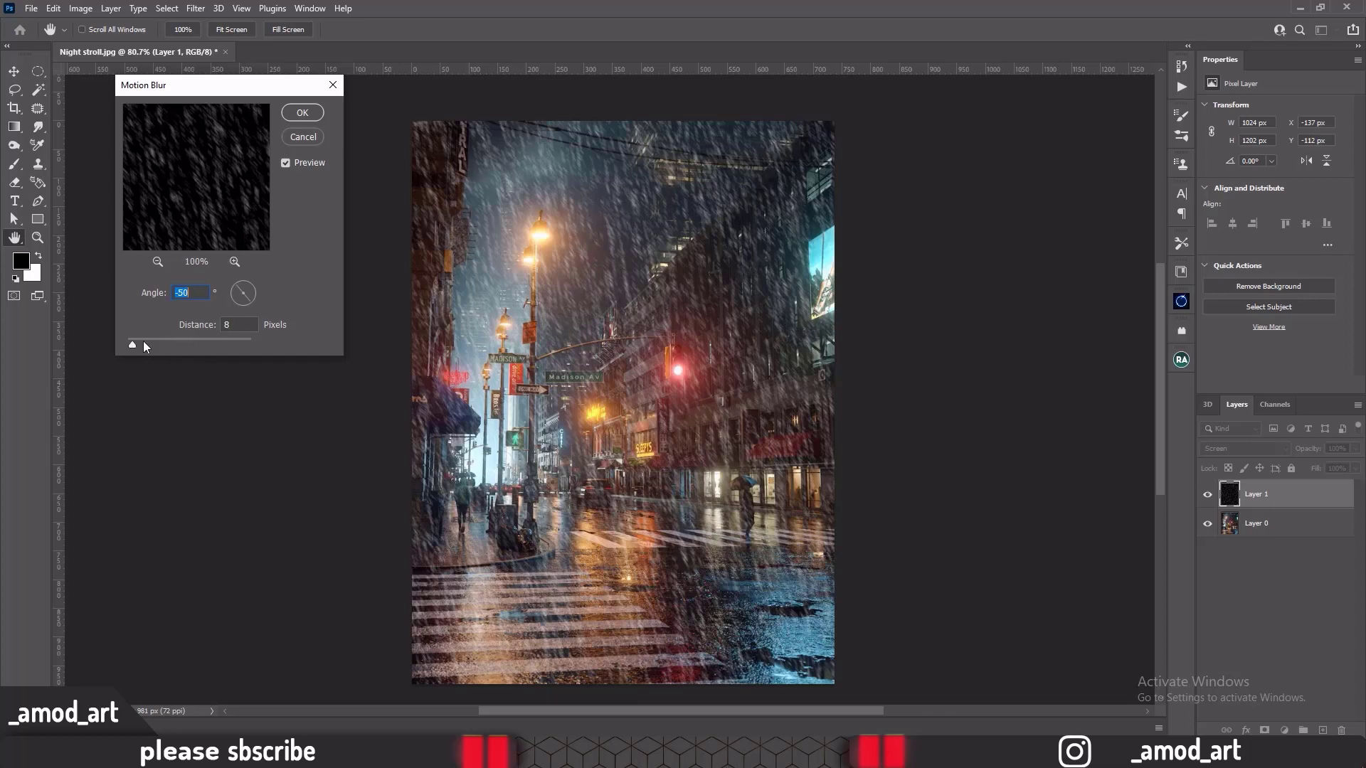
pyautogui.moveTo(132, 348); pyautogui.dragTo(131, 348)
pyautogui.click(307, 114)
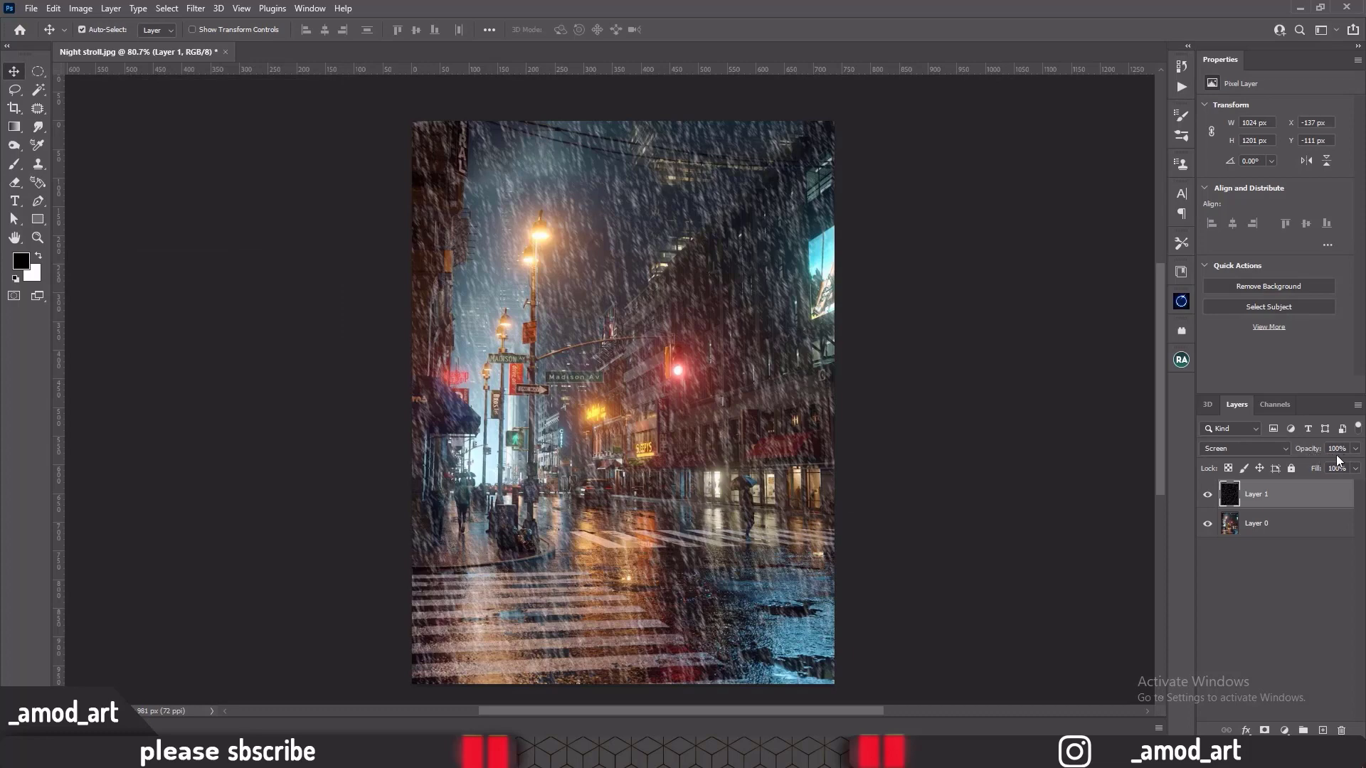
pyautogui.click(1355, 449)
pyautogui.moveTo(1317, 465); pyautogui.dragTo(1315, 465)
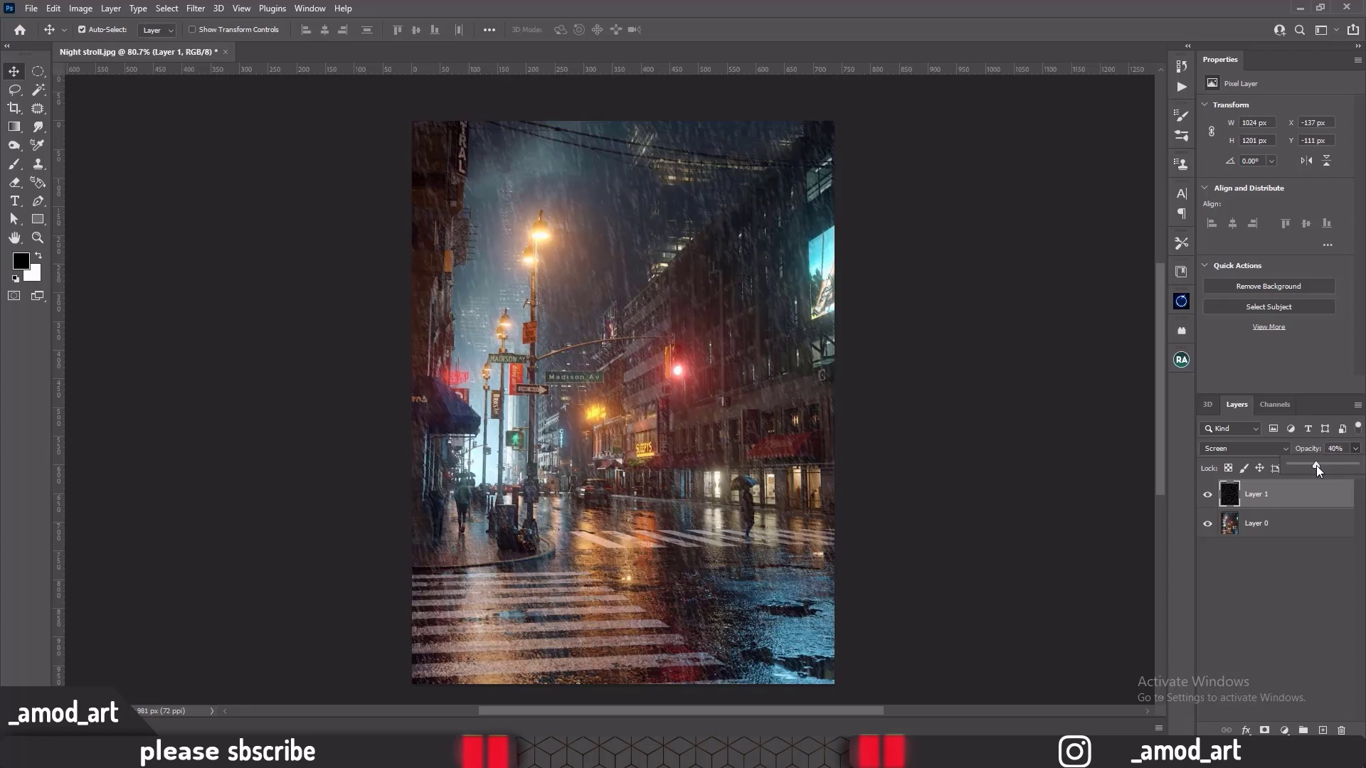
# Step: Set the rain layer's opacity to 39%
pyautogui.moveTo(1315, 465); pyautogui.dragTo(1321, 464)
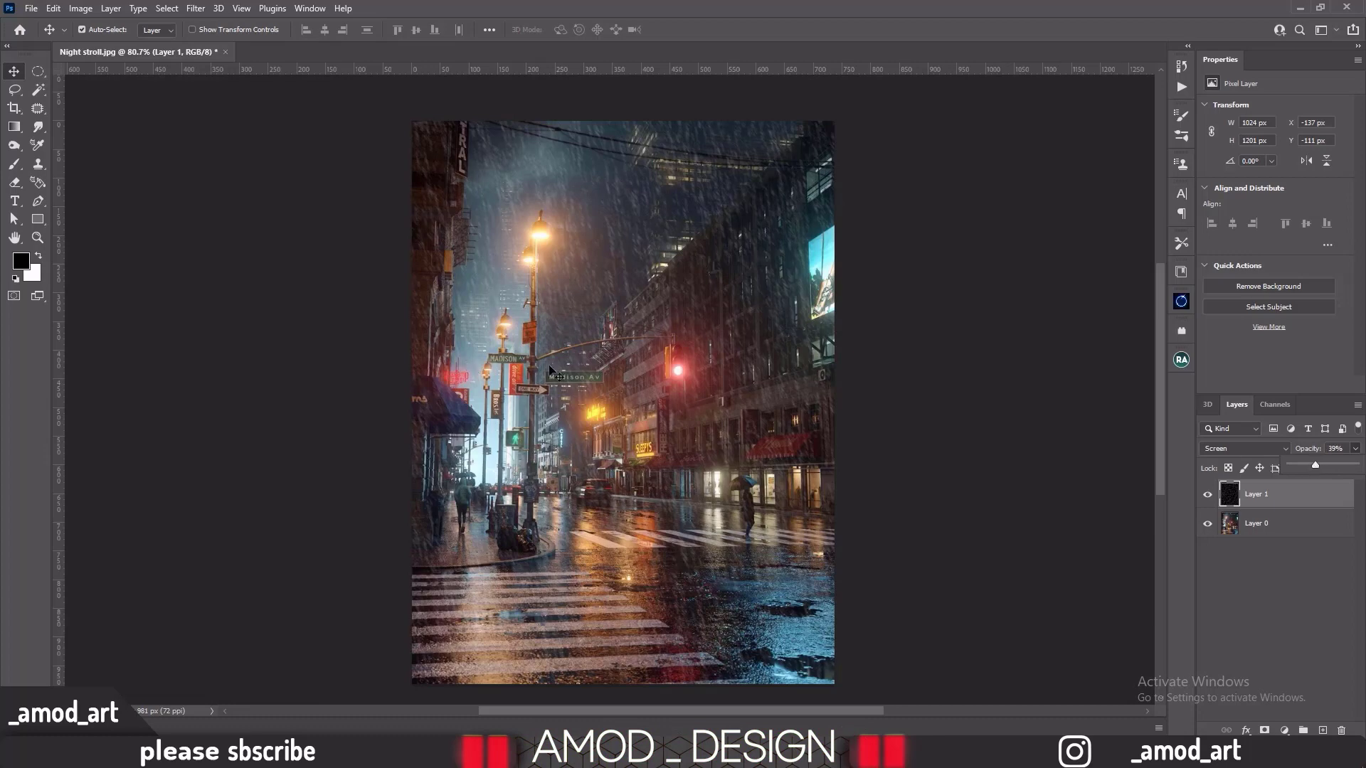
pyautogui.scroll(-1, 655, 348)
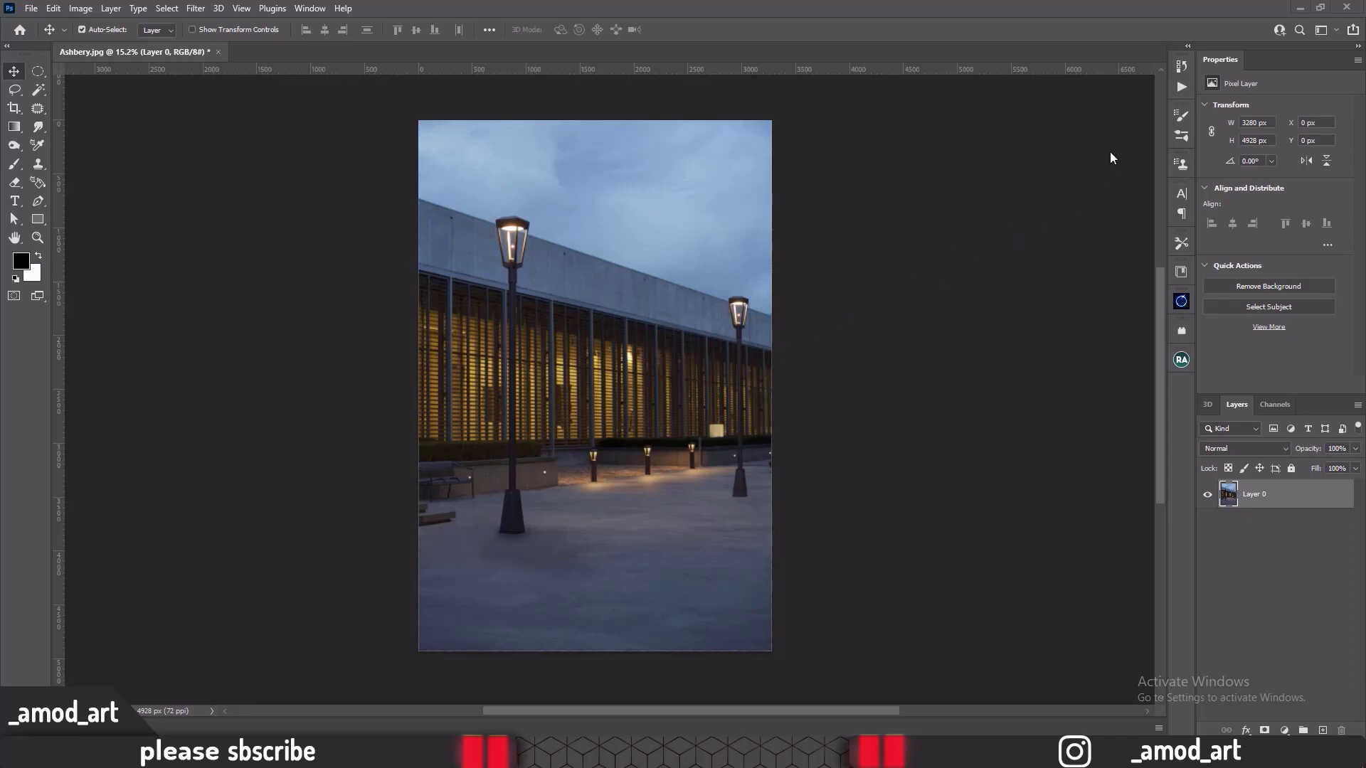
# Step: Run the Flare Importer action on the Ashbery.jpg photo and place the Sun Light 1 flare
pyautogui.click(1181, 88)
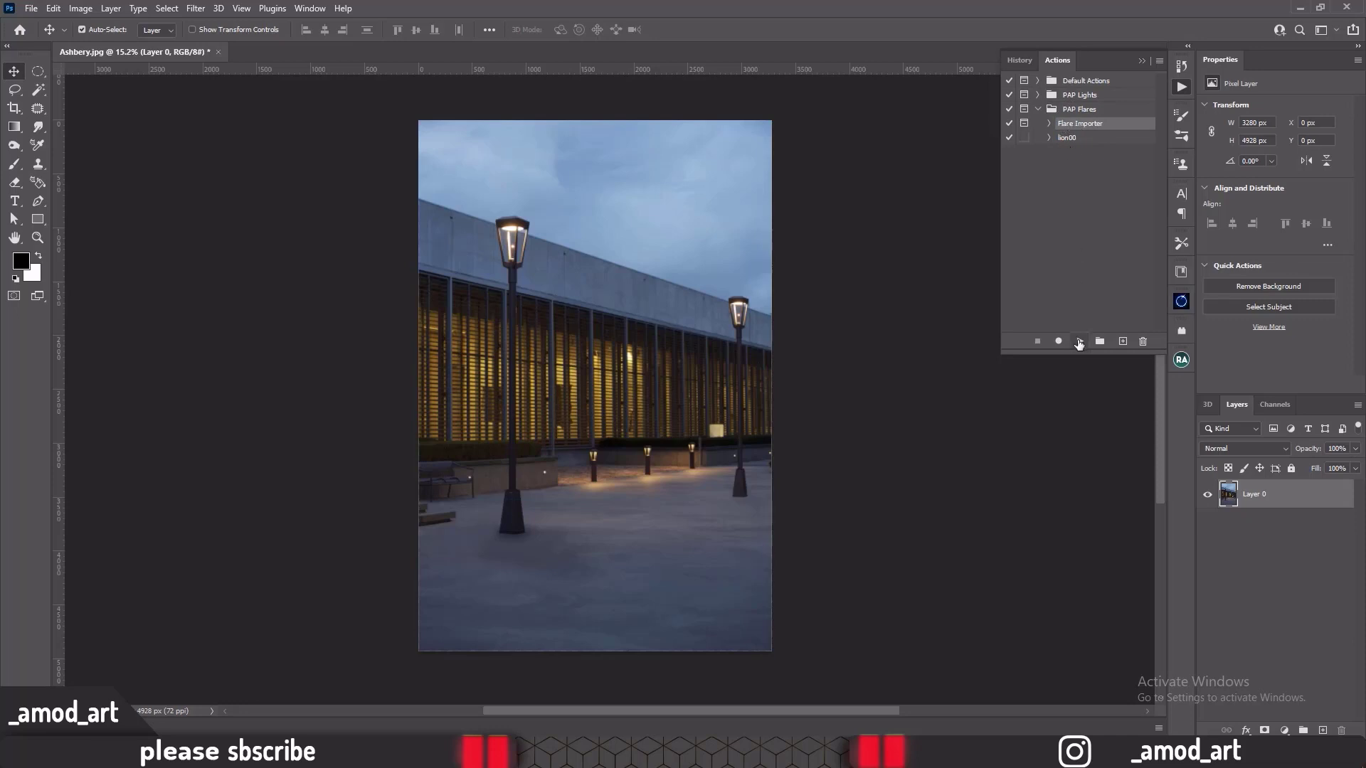
pyautogui.click(1080, 344)
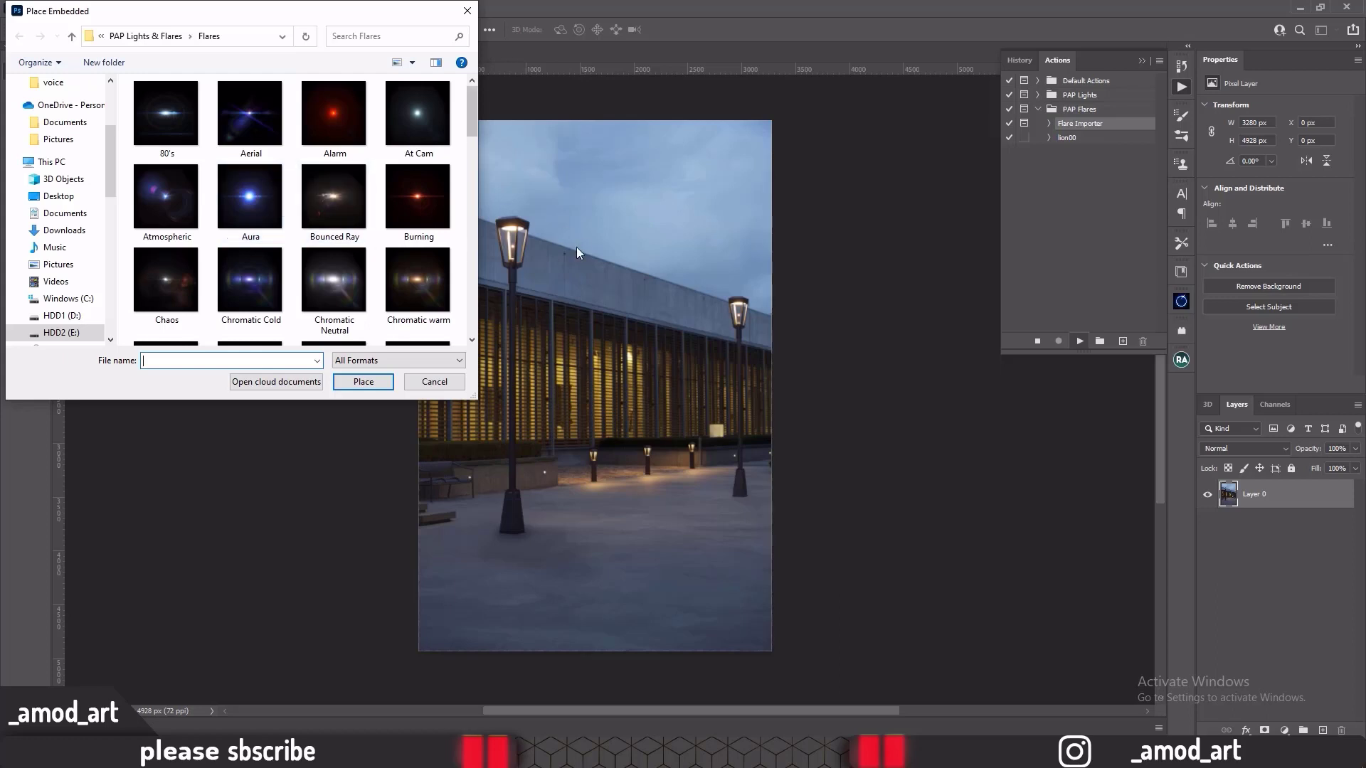
pyautogui.scroll(-4, 313, 187)
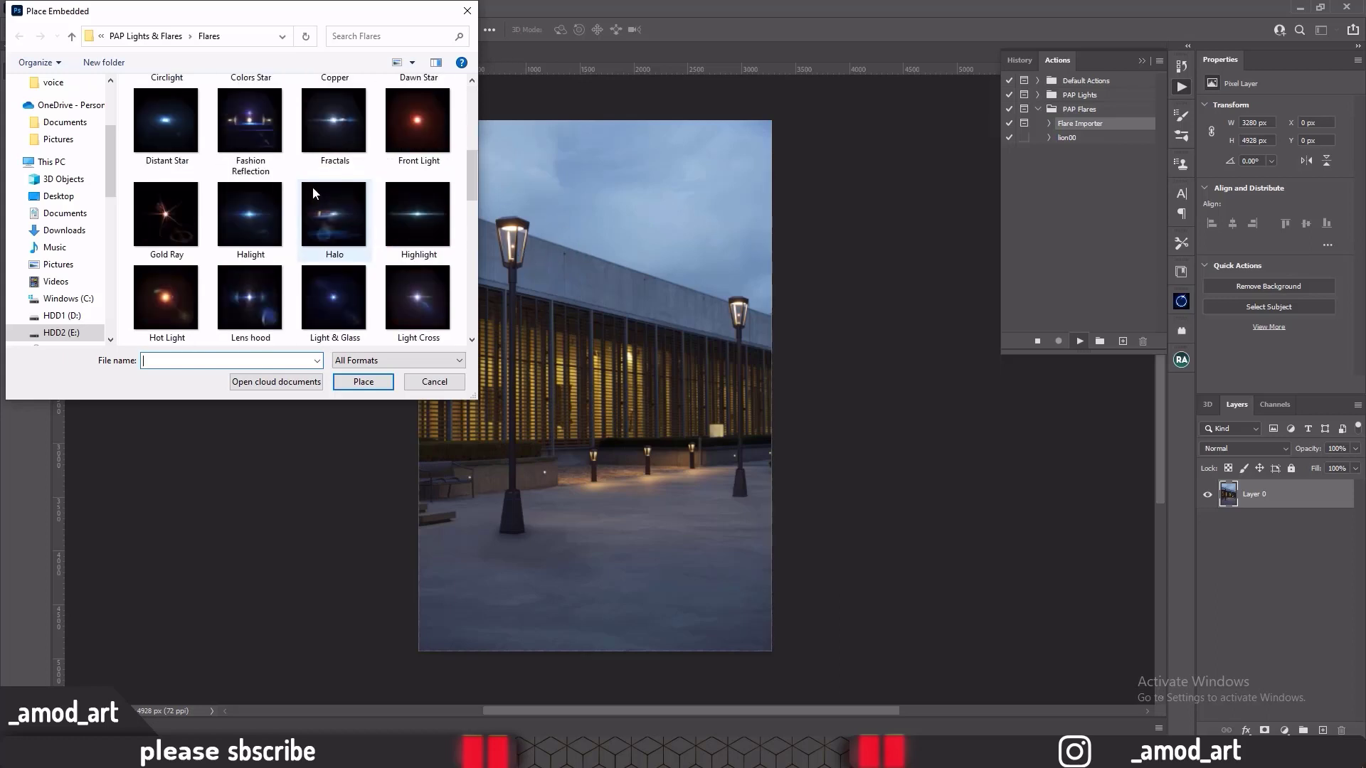
pyautogui.scroll(-3, 307, 171)
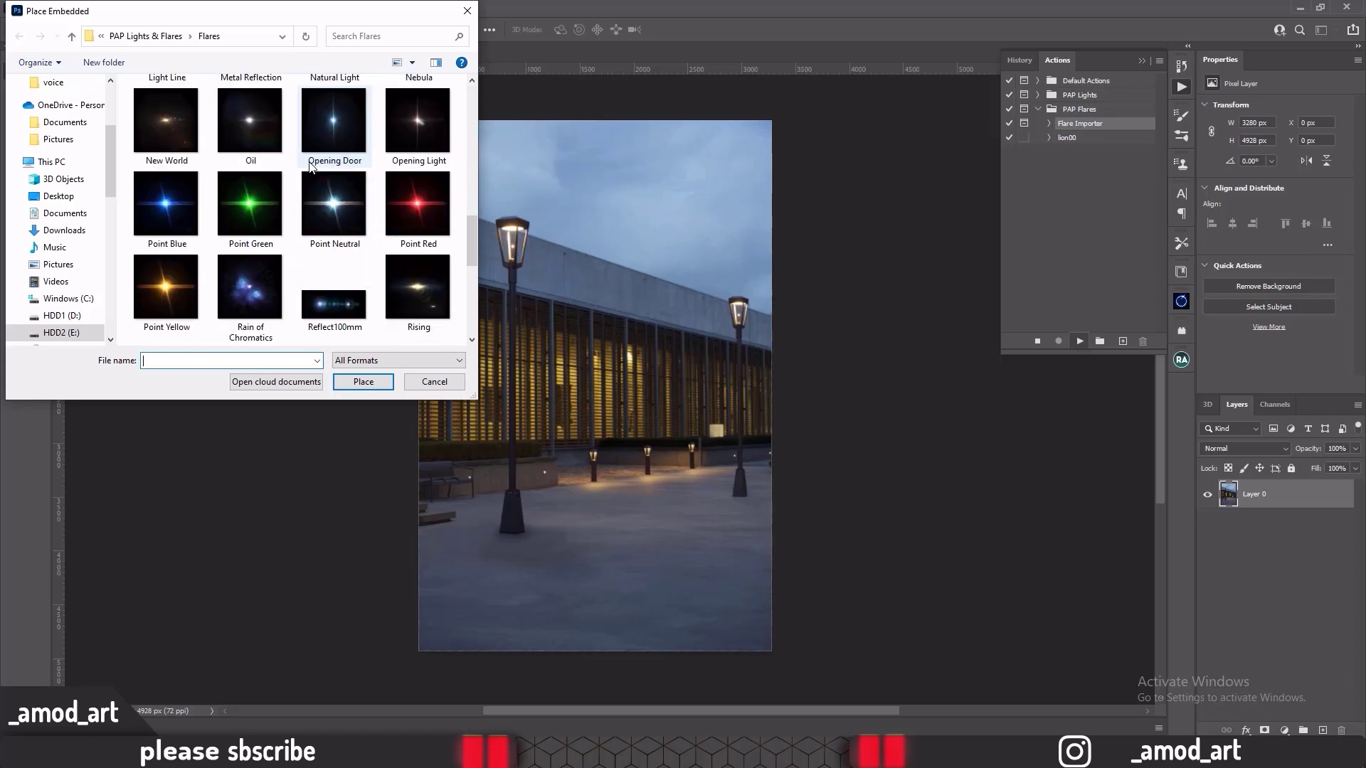
pyautogui.scroll(1, 303, 200)
pyautogui.scroll(-6, 303, 200)
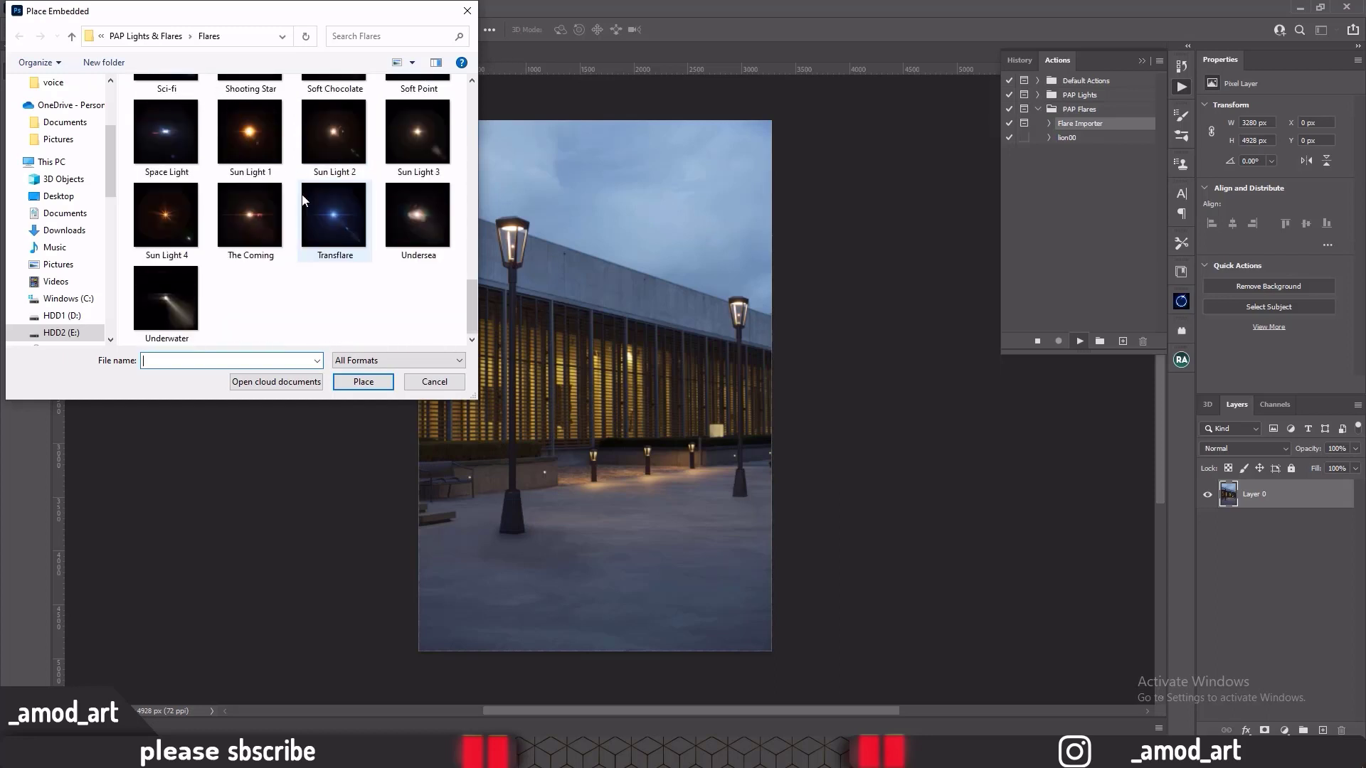
pyautogui.click(254, 128)
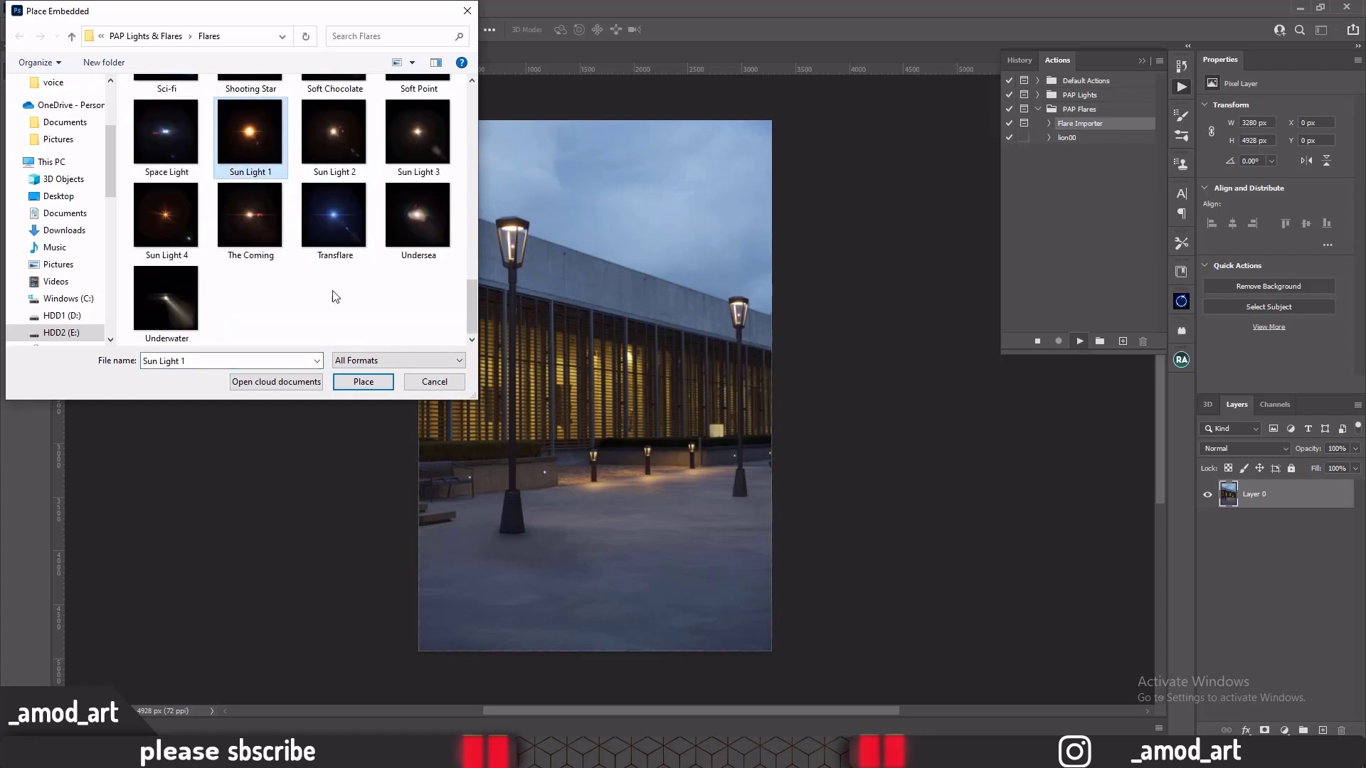
pyautogui.click(347, 383)
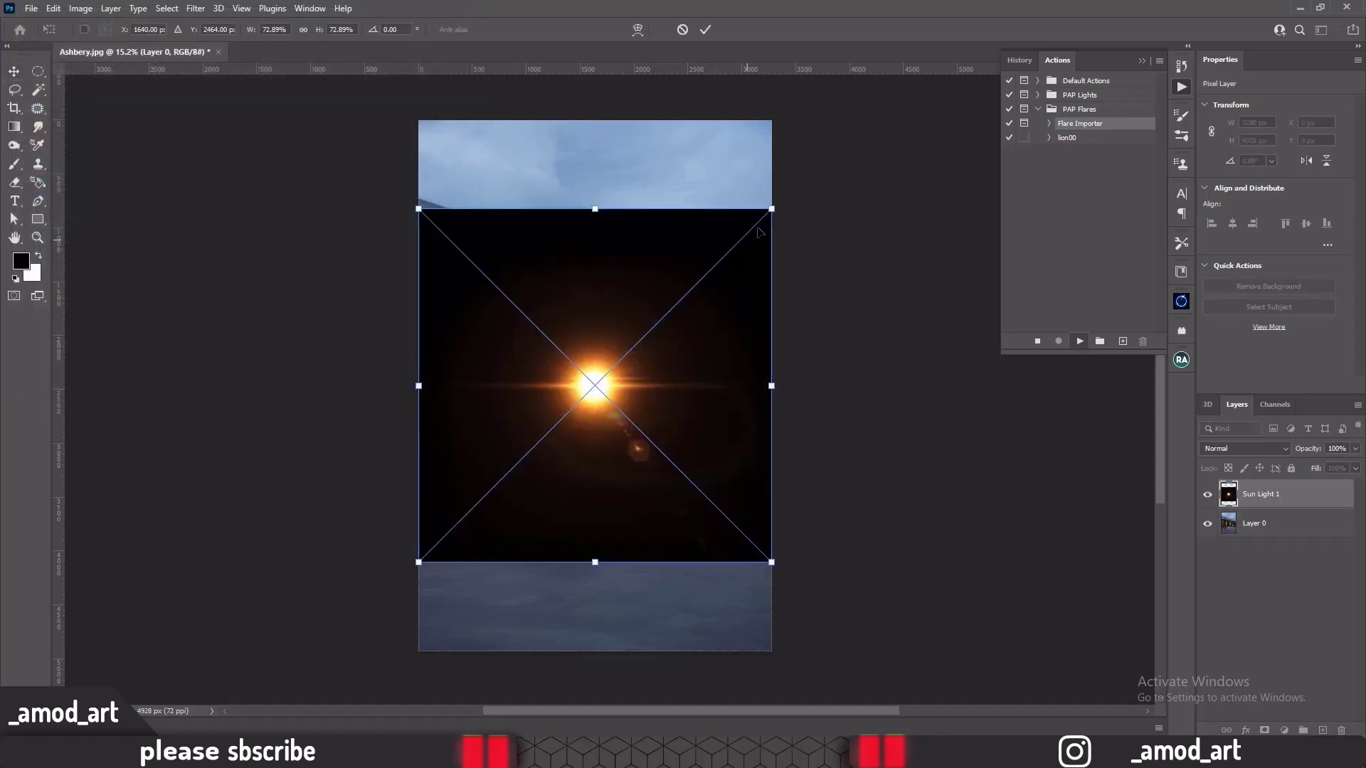
# Step: Scale the flare to about 16% over the nearer street lamp, apply it, and group it with its Flare Color and Flare Brightness layers
pyautogui.moveTo(771, 209); pyautogui.dragTo(510, 236)
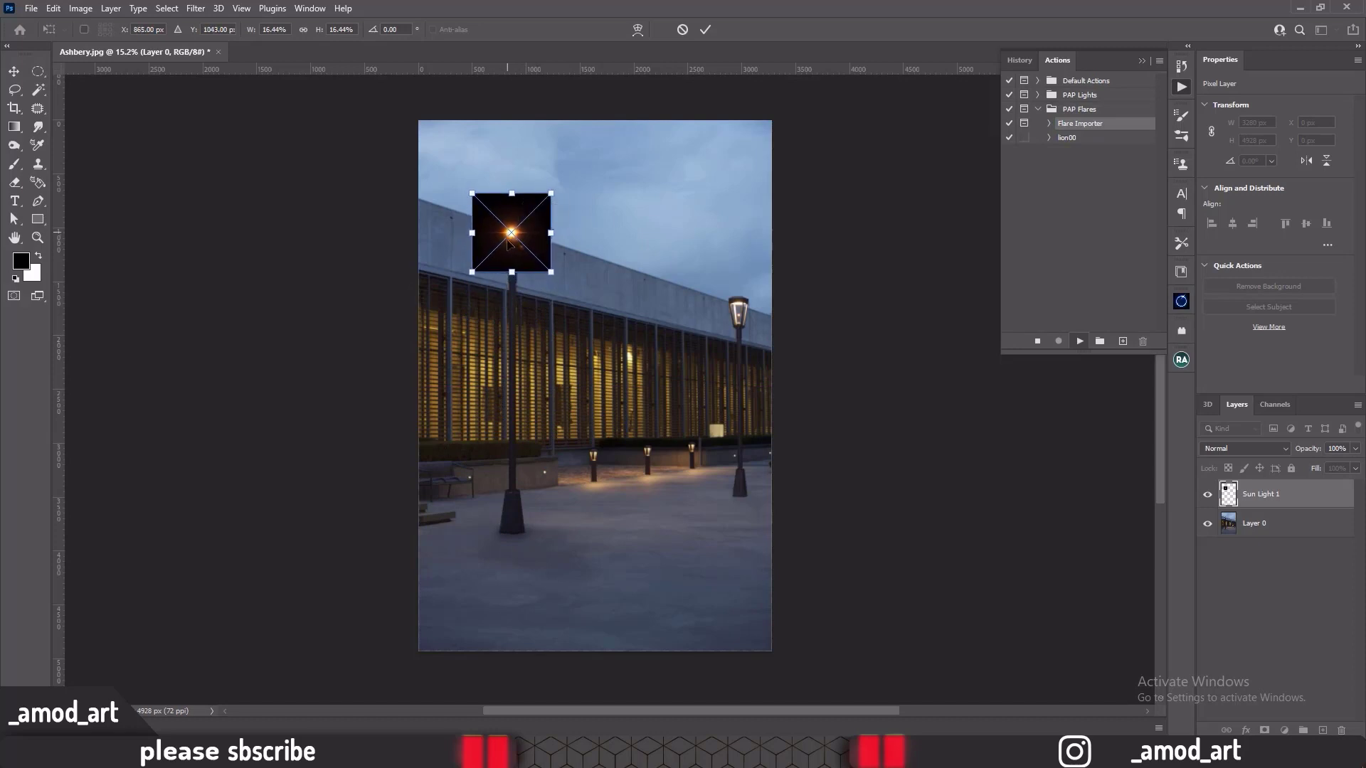
pyautogui.press('Return')
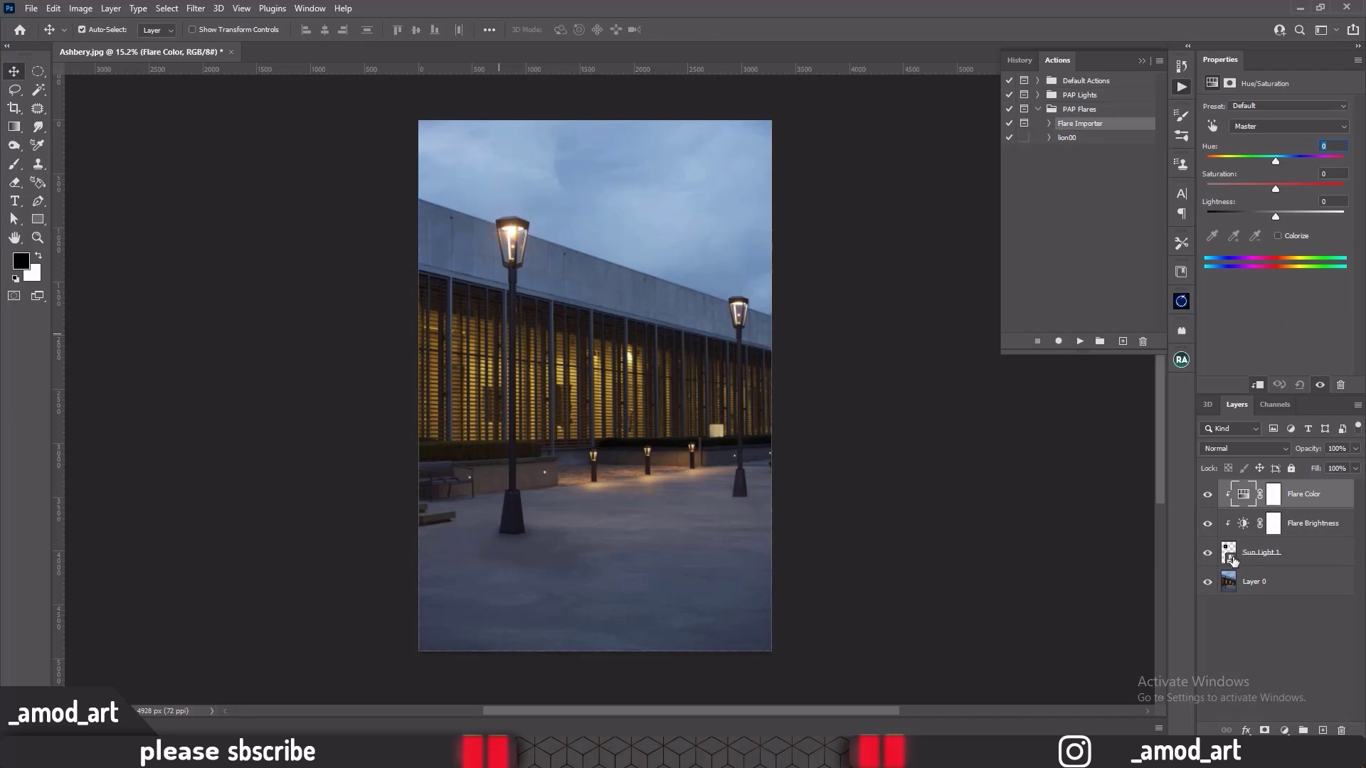
pyautogui.keyDown('ctrl'); pyautogui.click(1297, 524); pyautogui.keyUp('ctrl')
pyautogui.keyDown('ctrl'); pyautogui.click(1301, 562); pyautogui.keyUp('ctrl')
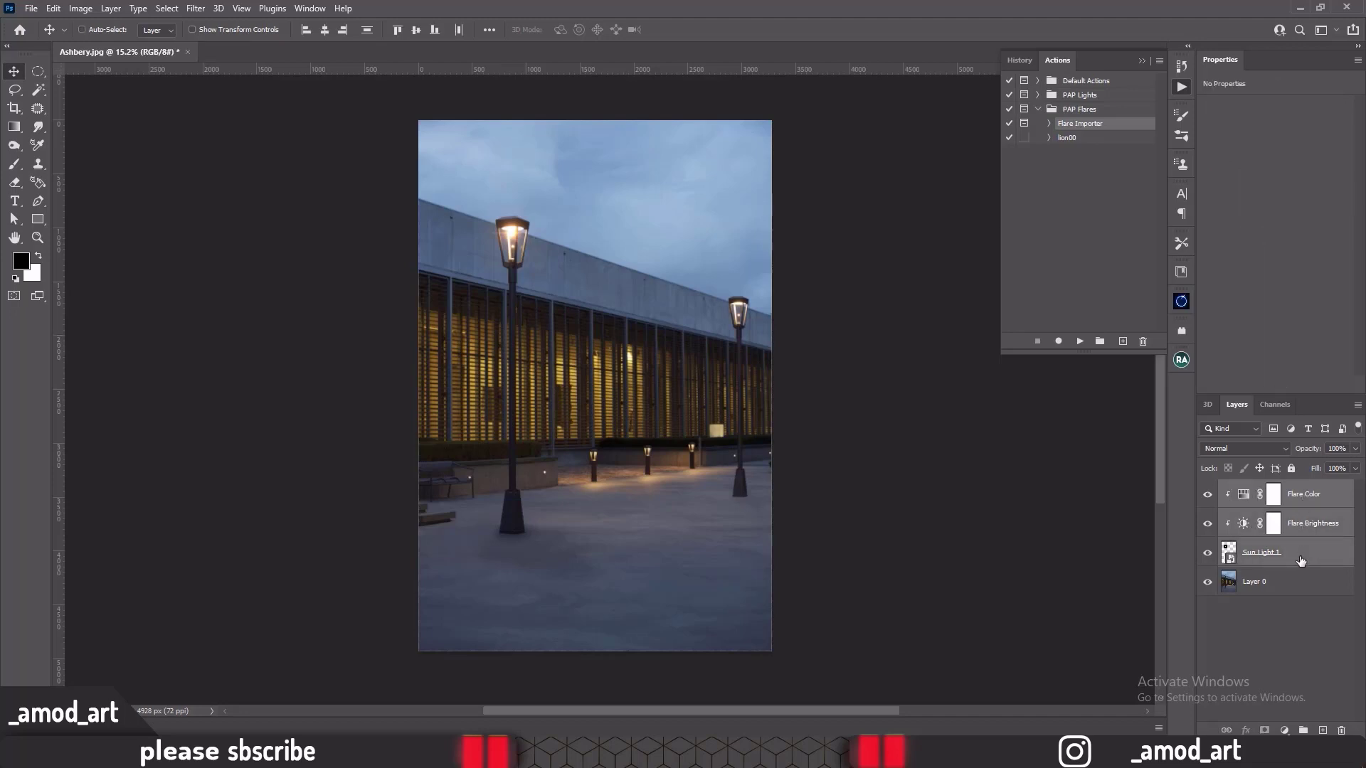
pyautogui.hotkey('ctrl', 'g')
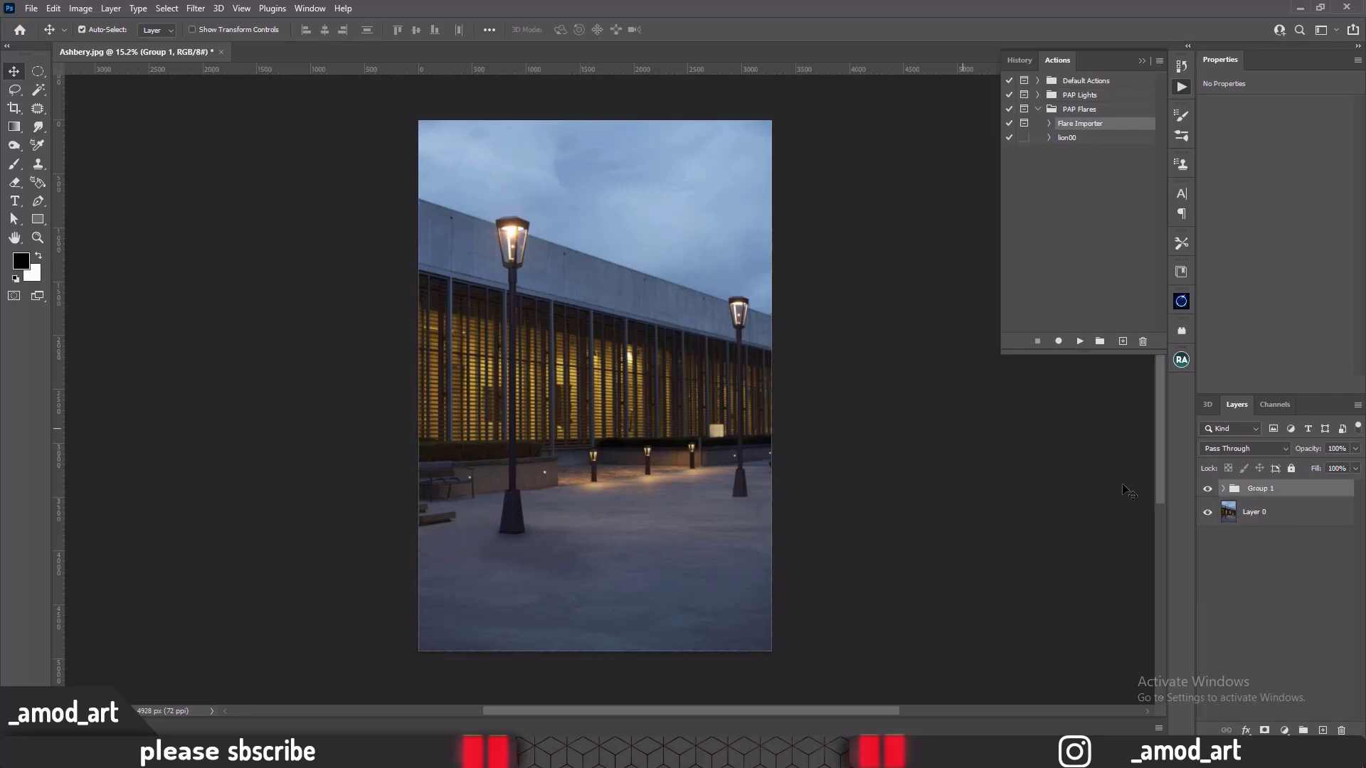
# Step: Enlarge the flare group to about 168% centred on the nearer lamp's bulb, and compare the image with and without it
pyautogui.hotkey('ctrl', 't')
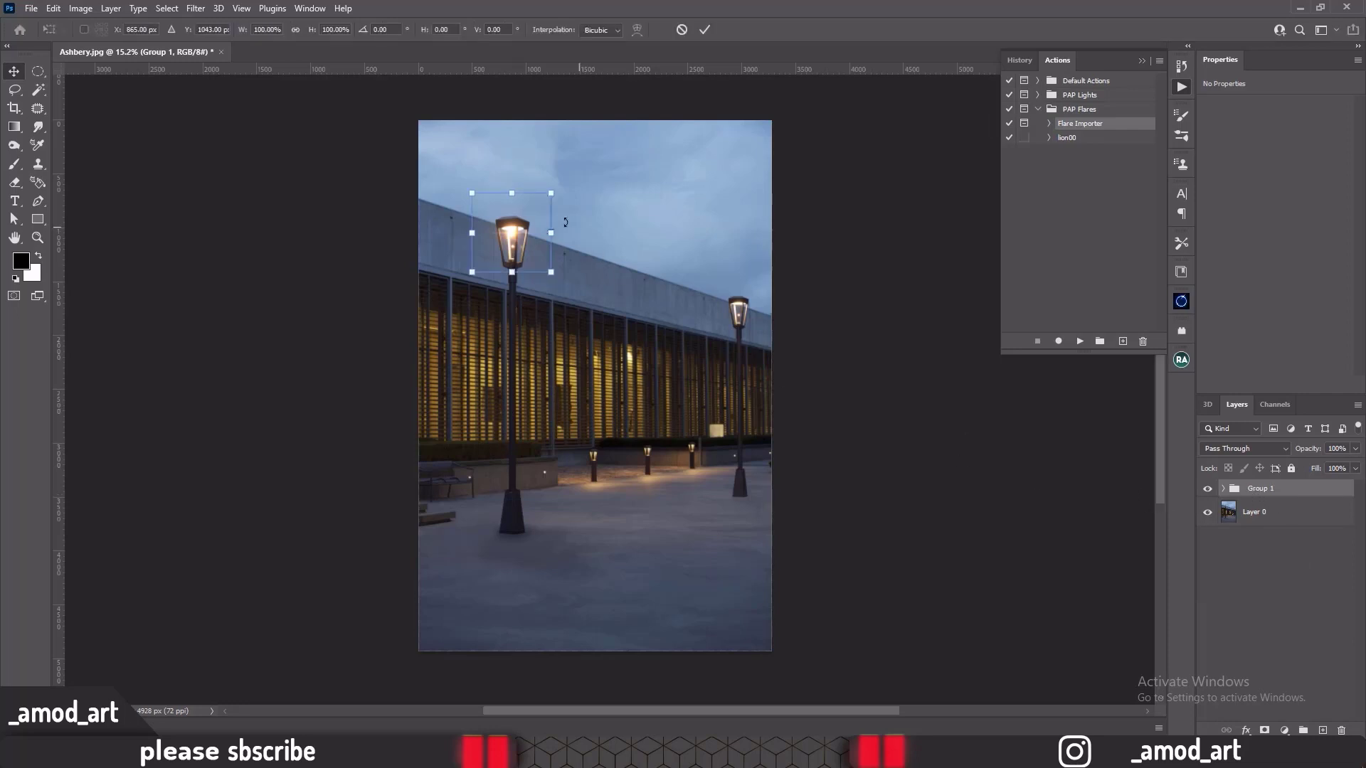
pyautogui.scroll(3, 527, 210)
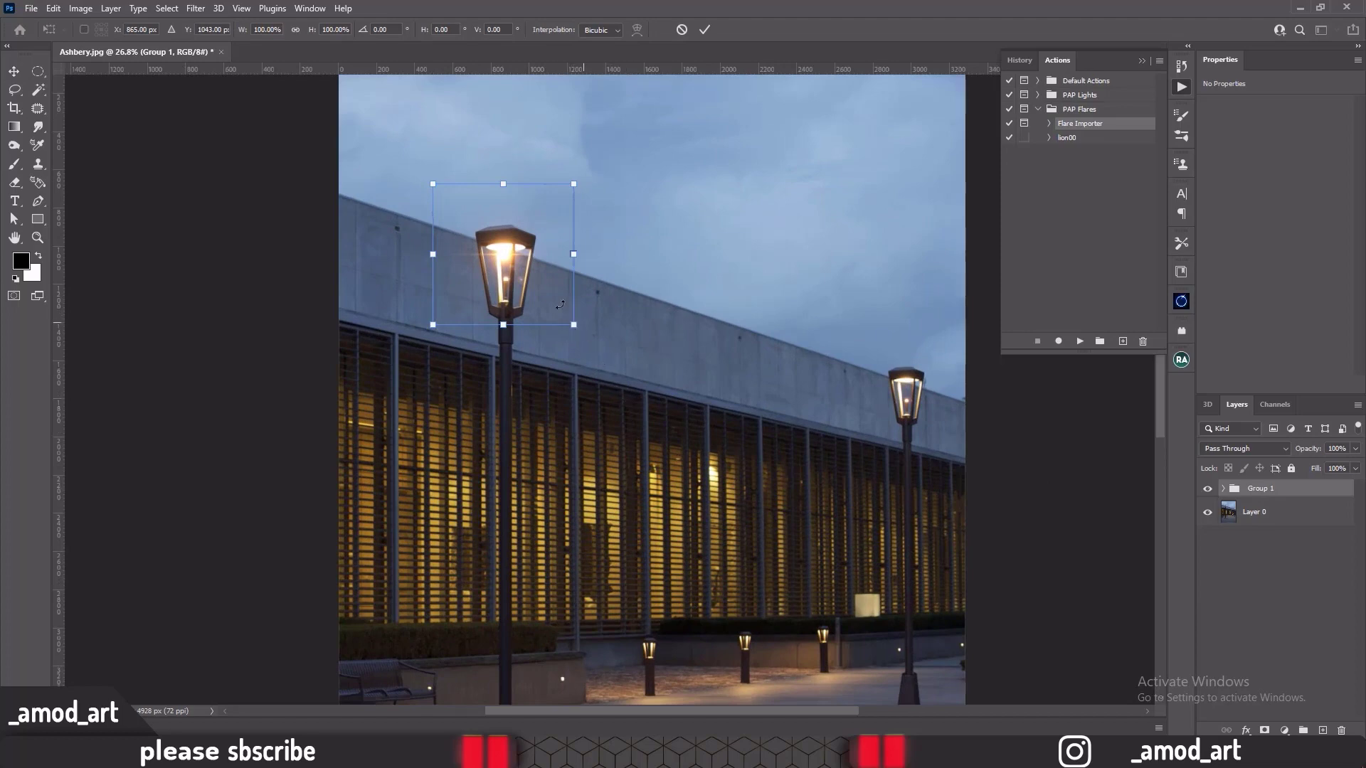
pyautogui.moveTo(575, 326); pyautogui.dragTo(569, 296)
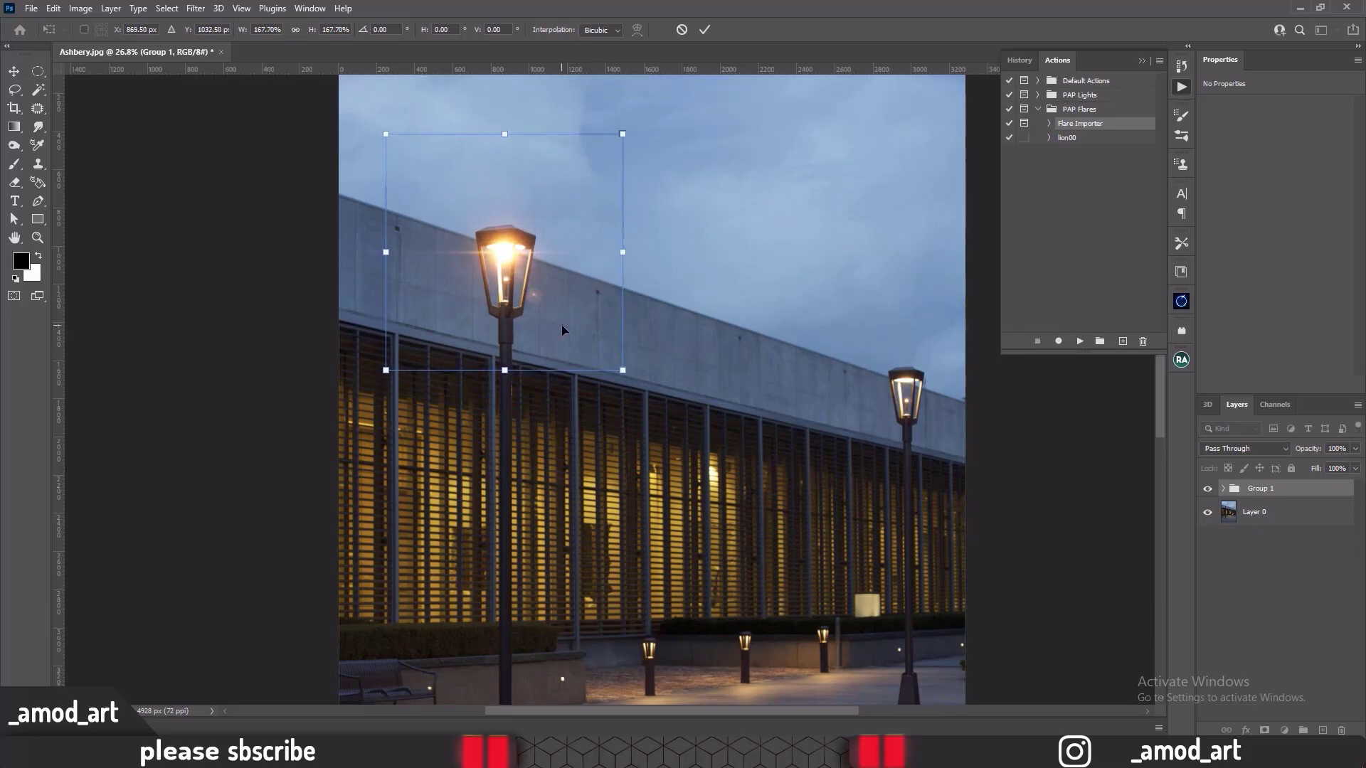
pyautogui.press('Return')
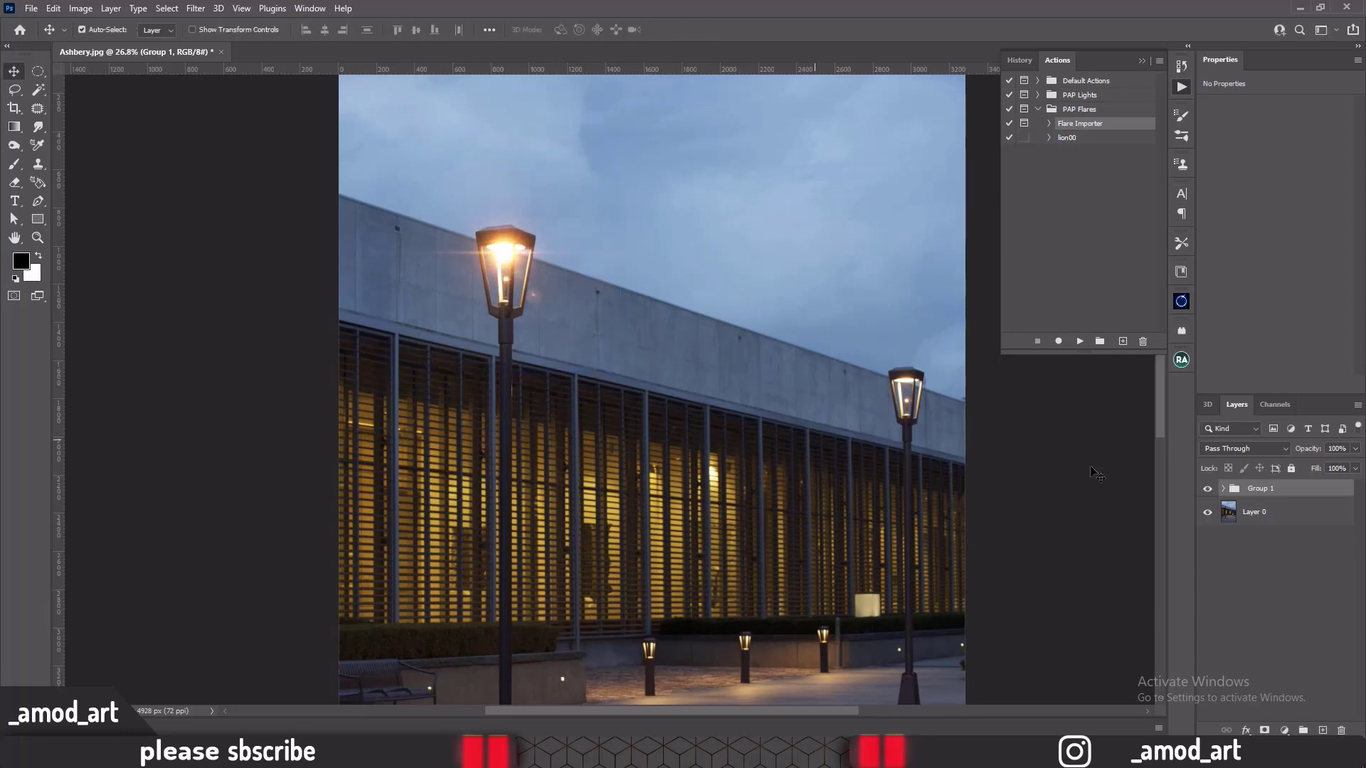
pyautogui.click(1208, 489)
pyautogui.click(1208, 488)
# Step: Duplicate the flare group, move the copy onto the farther street lamp, and scale it to about 85%
pyautogui.moveTo(501, 265); pyautogui.dragTo(501, 265)
pyautogui.hotkey('ctrl', 'j')
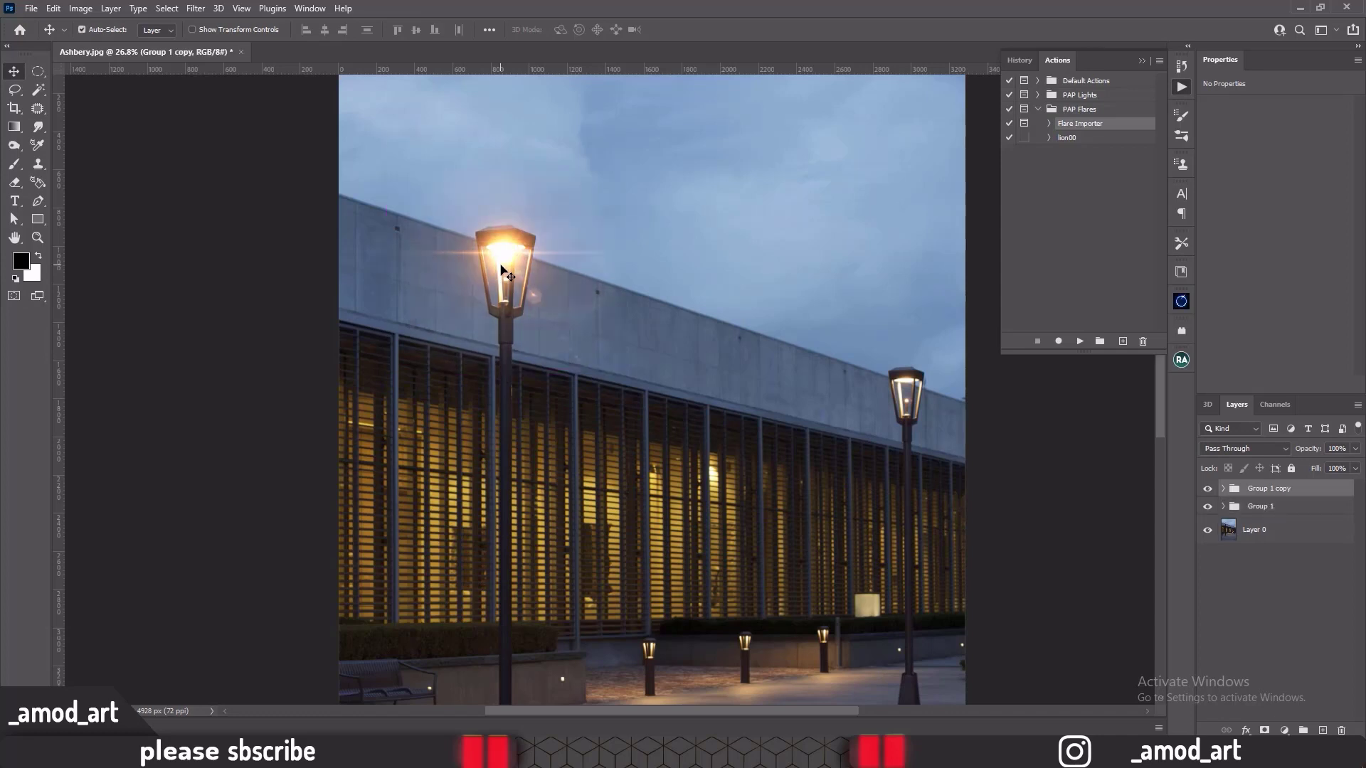
pyautogui.hotkey('ctrl', 't')
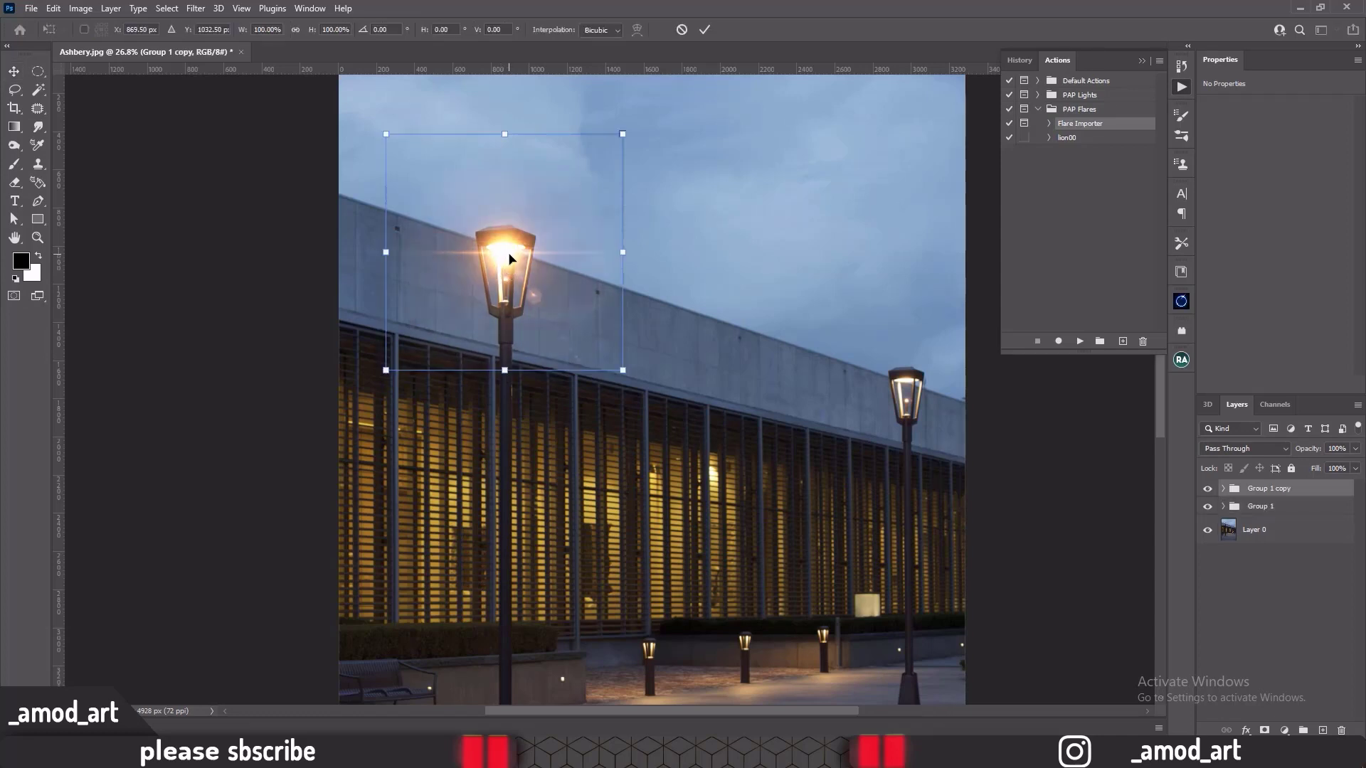
pyautogui.moveTo(514, 262); pyautogui.dragTo(965, 400)
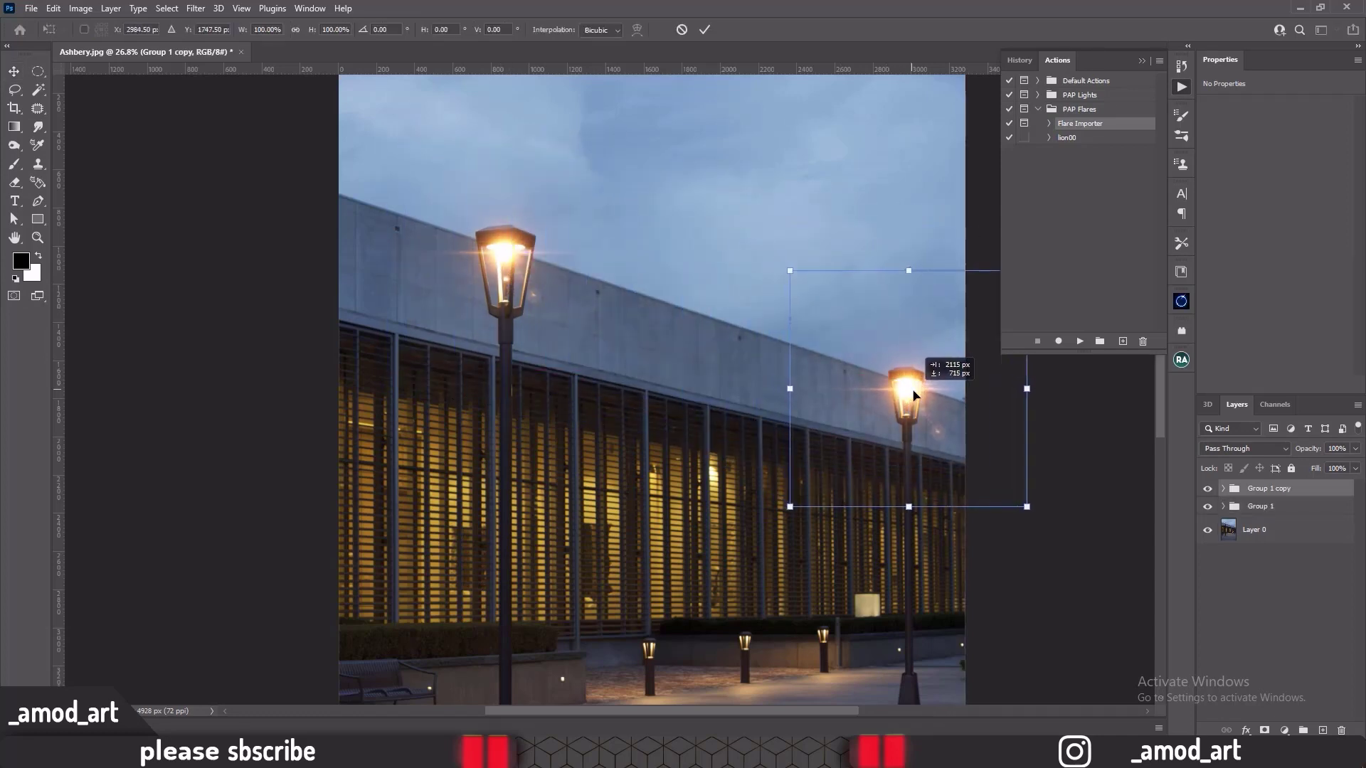
pyautogui.hscroll(5, 843, 325)
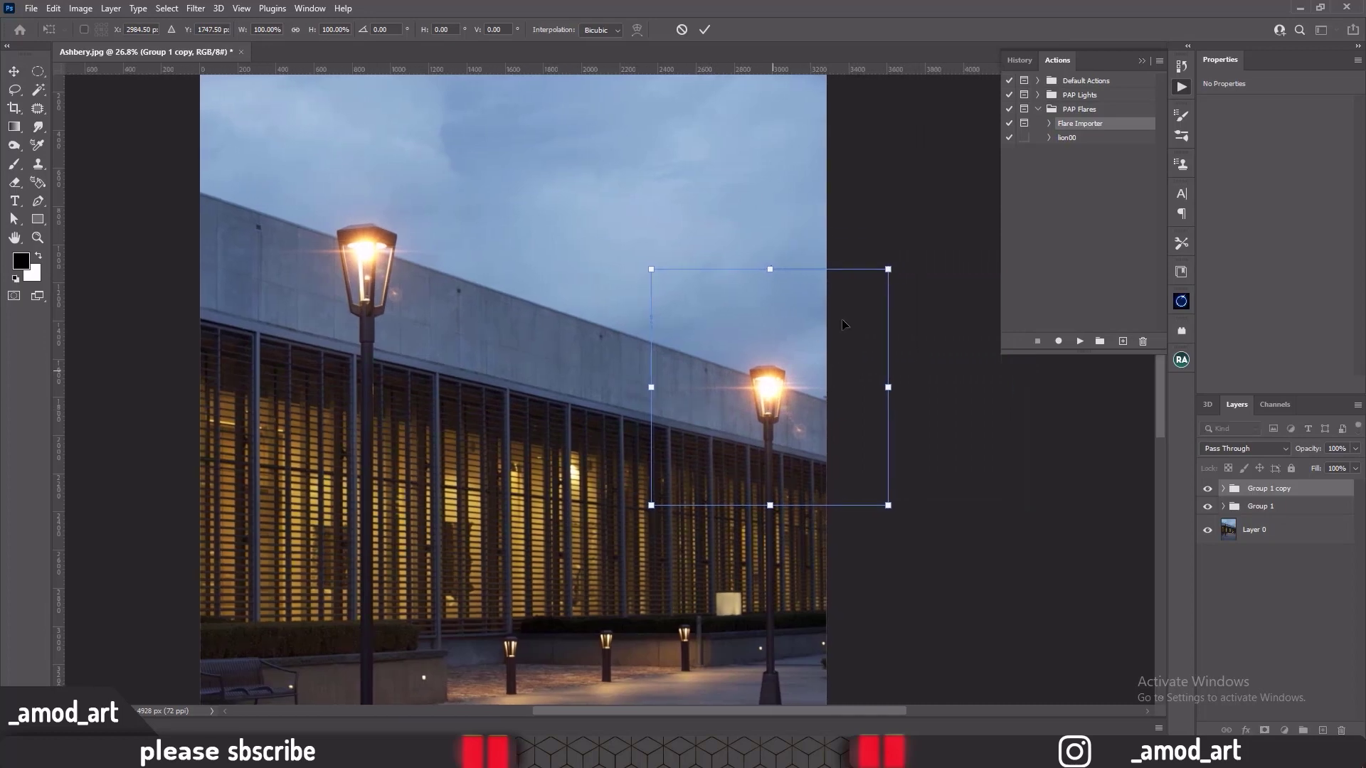
pyautogui.moveTo(891, 267); pyautogui.dragTo(853, 305)
pyautogui.moveTo(787, 408); pyautogui.dragTo(799, 391)
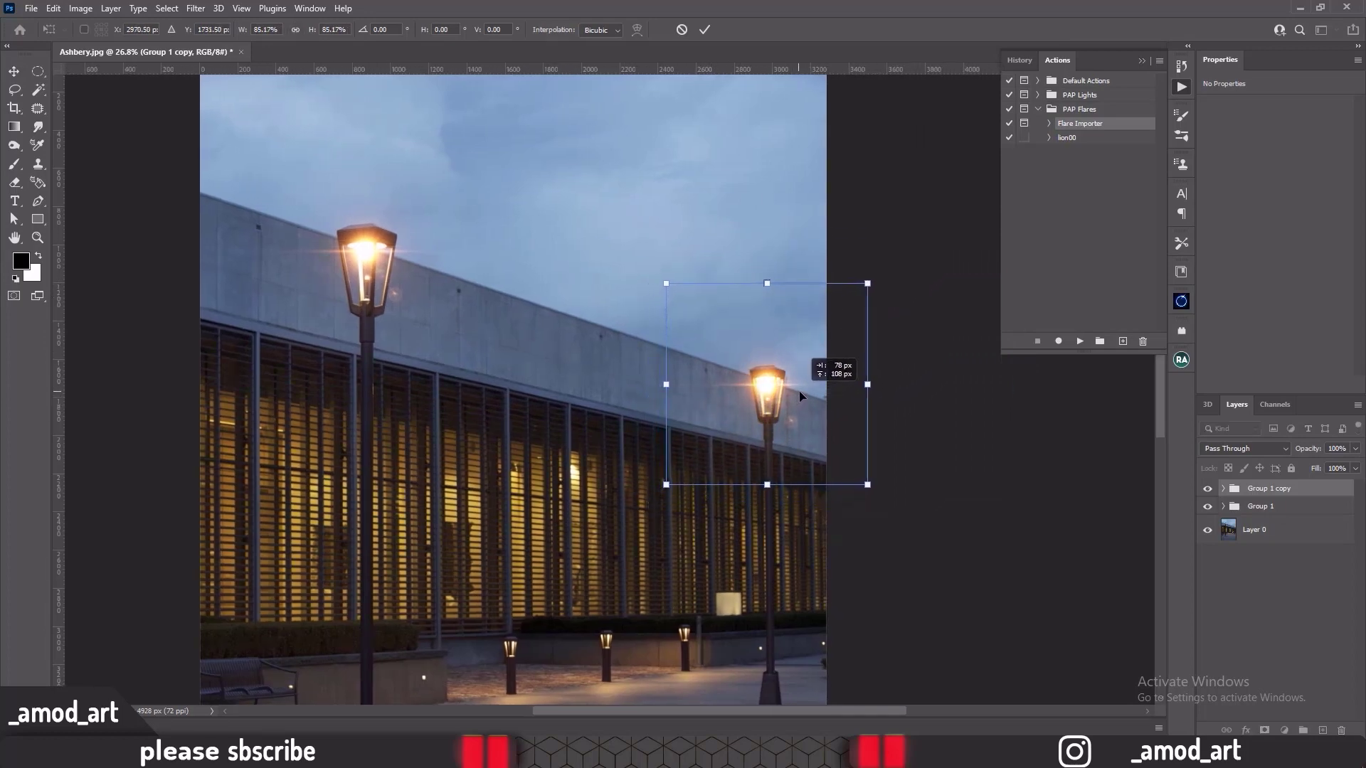
pyautogui.press('Return')
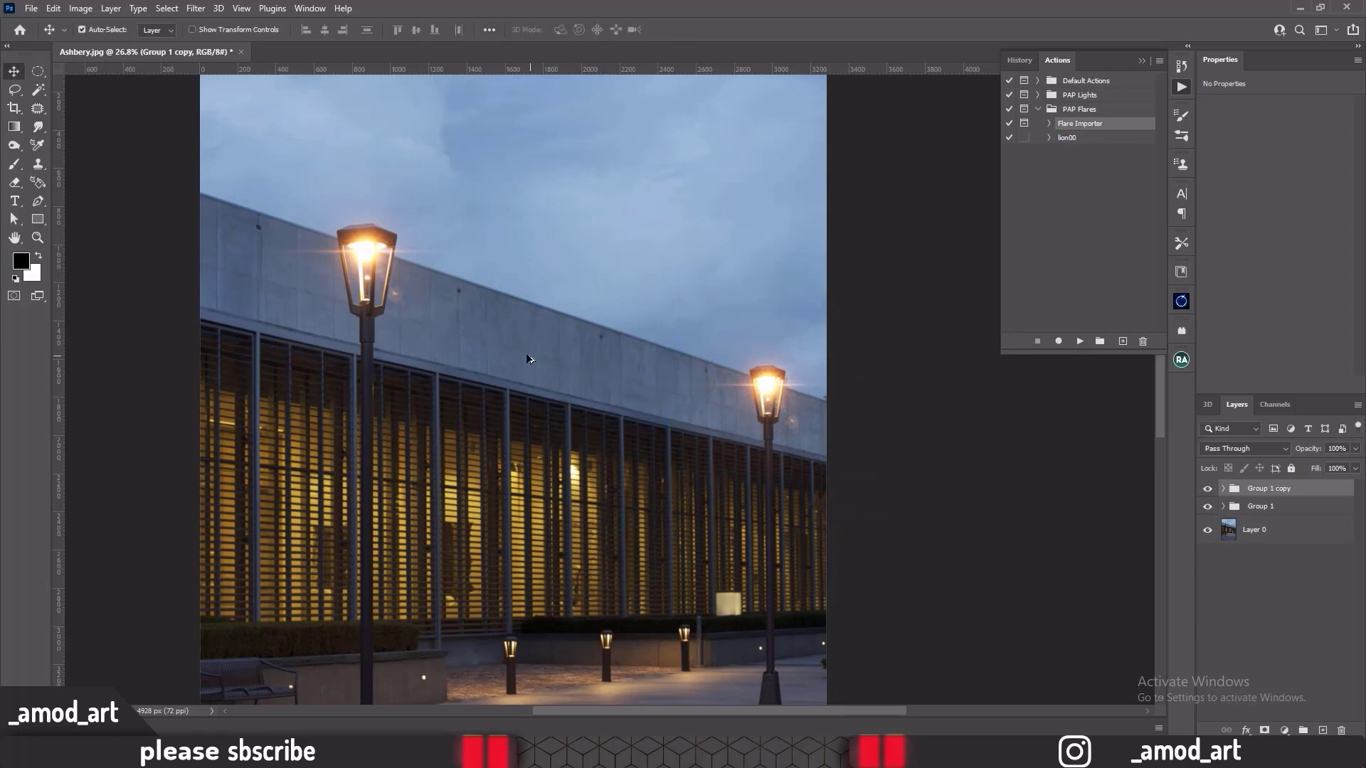
# Step: Add a new layer above the flare groups and set the Brush foreground colour to orange #ffb30f
pyautogui.scroll(-6, 528, 356)
pyautogui.moveTo(514, 441); pyautogui.dragTo(578, 384)
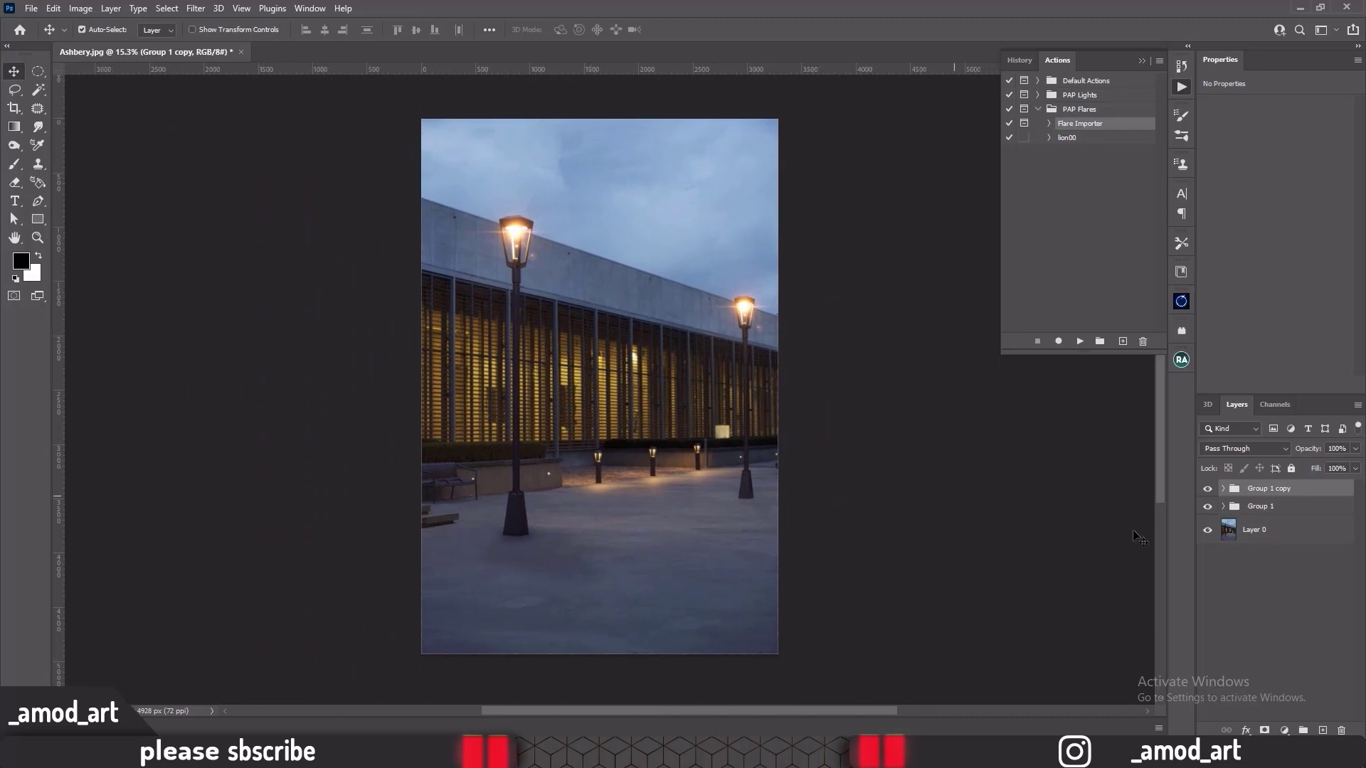
pyautogui.click(1322, 730)
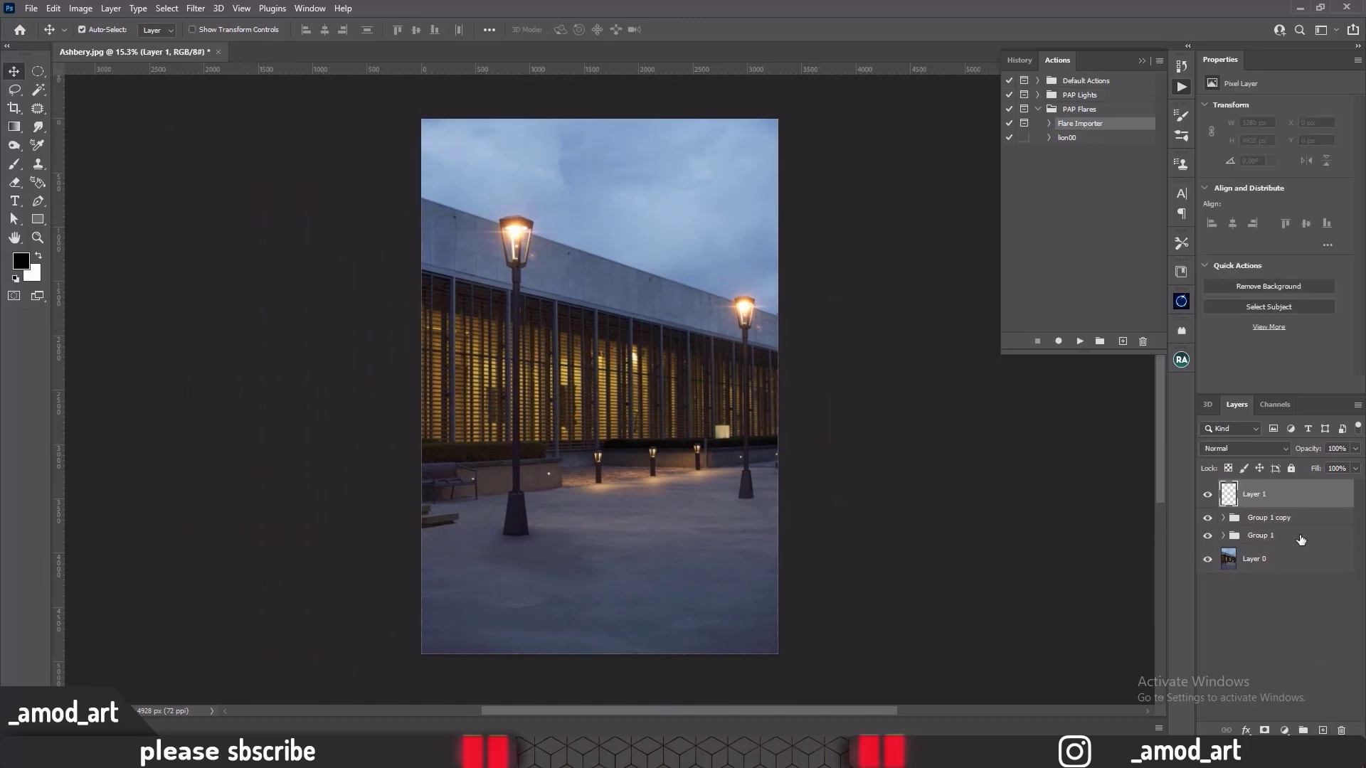
pyautogui.click(13, 168)
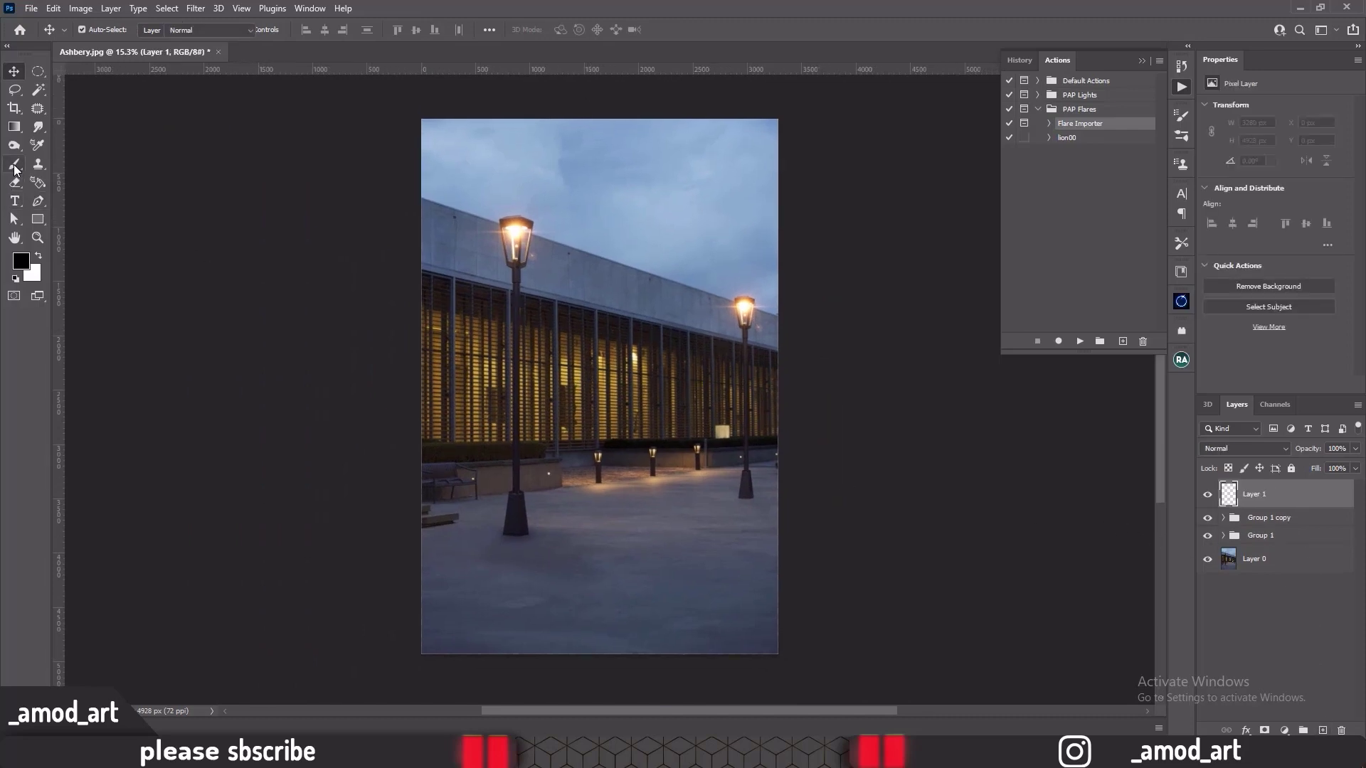
pyautogui.click(21, 263)
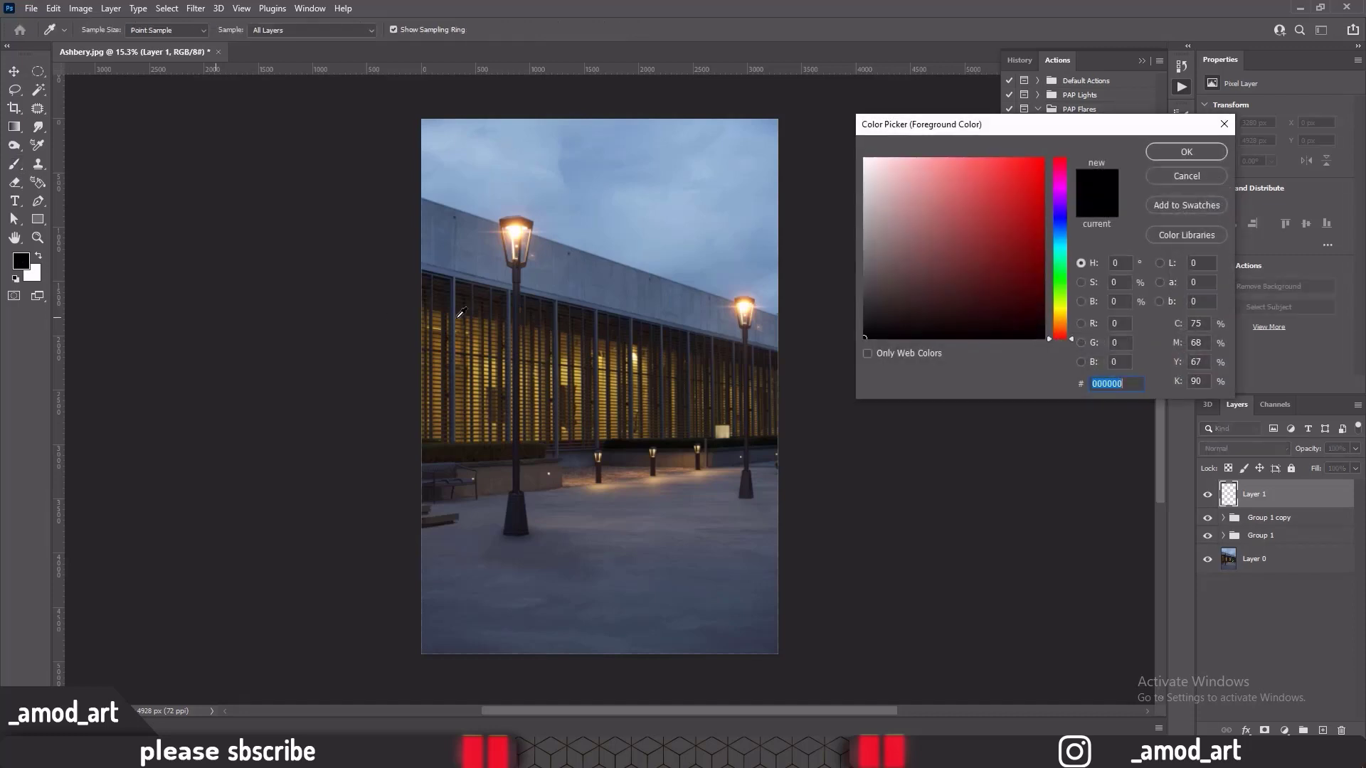
pyautogui.click(521, 231)
pyautogui.click(1060, 316)
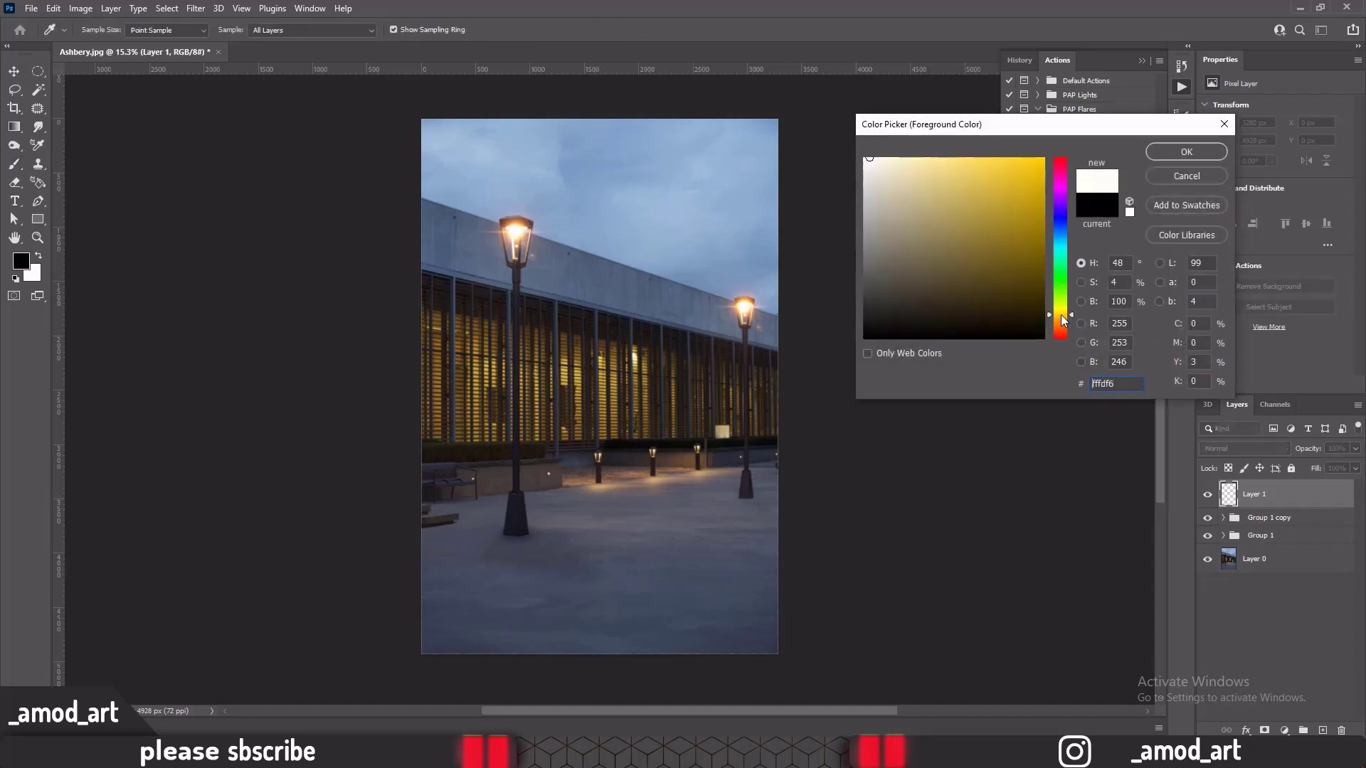
pyautogui.moveTo(1061, 316); pyautogui.dragTo(1061, 316)
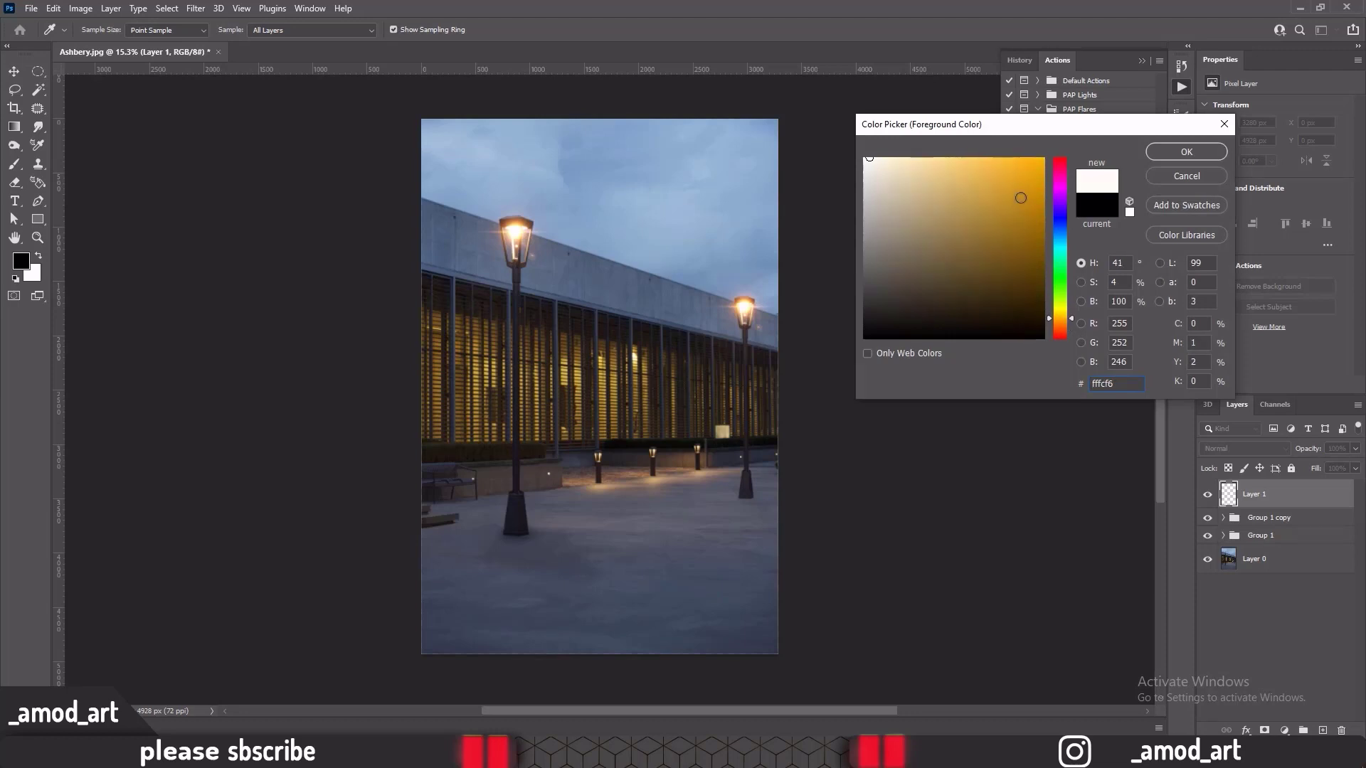
pyautogui.moveTo(1020, 199); pyautogui.dragTo(1035, 157)
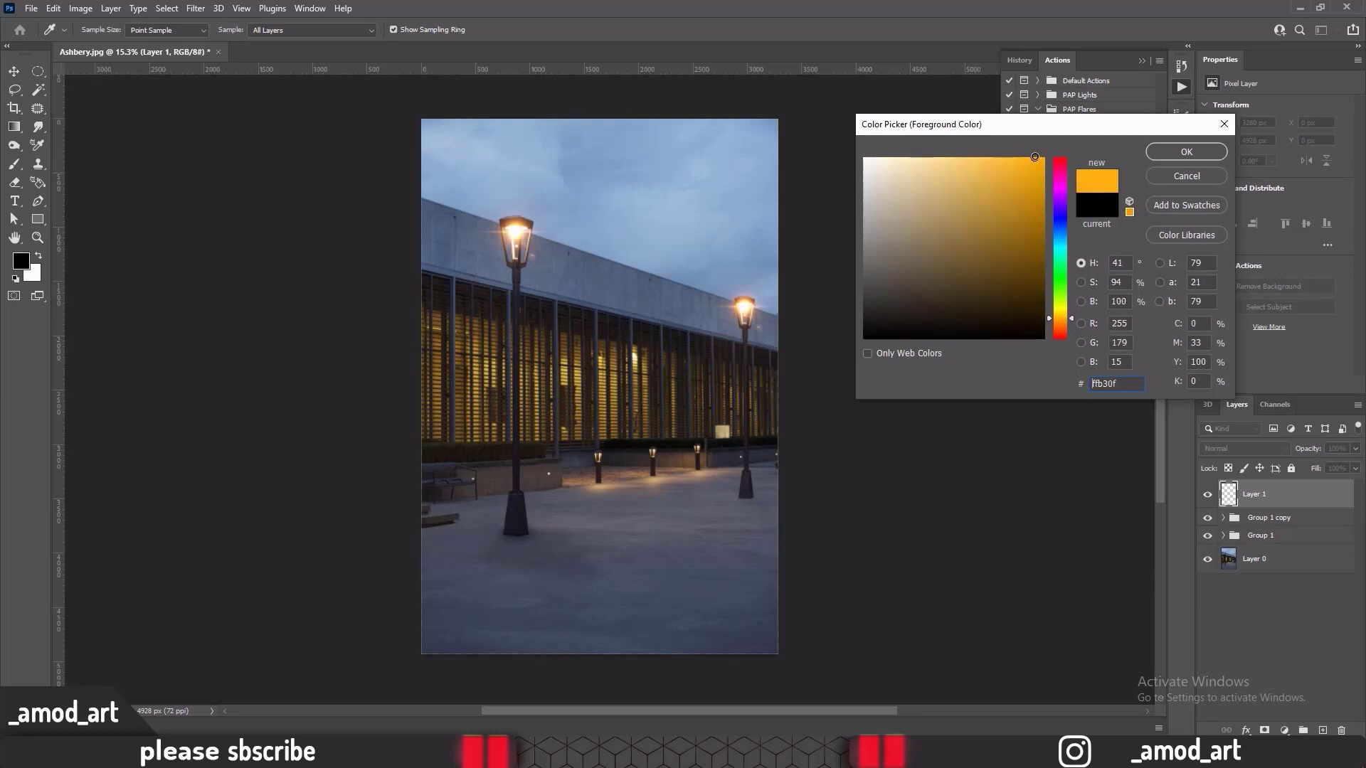
pyautogui.click(1190, 151)
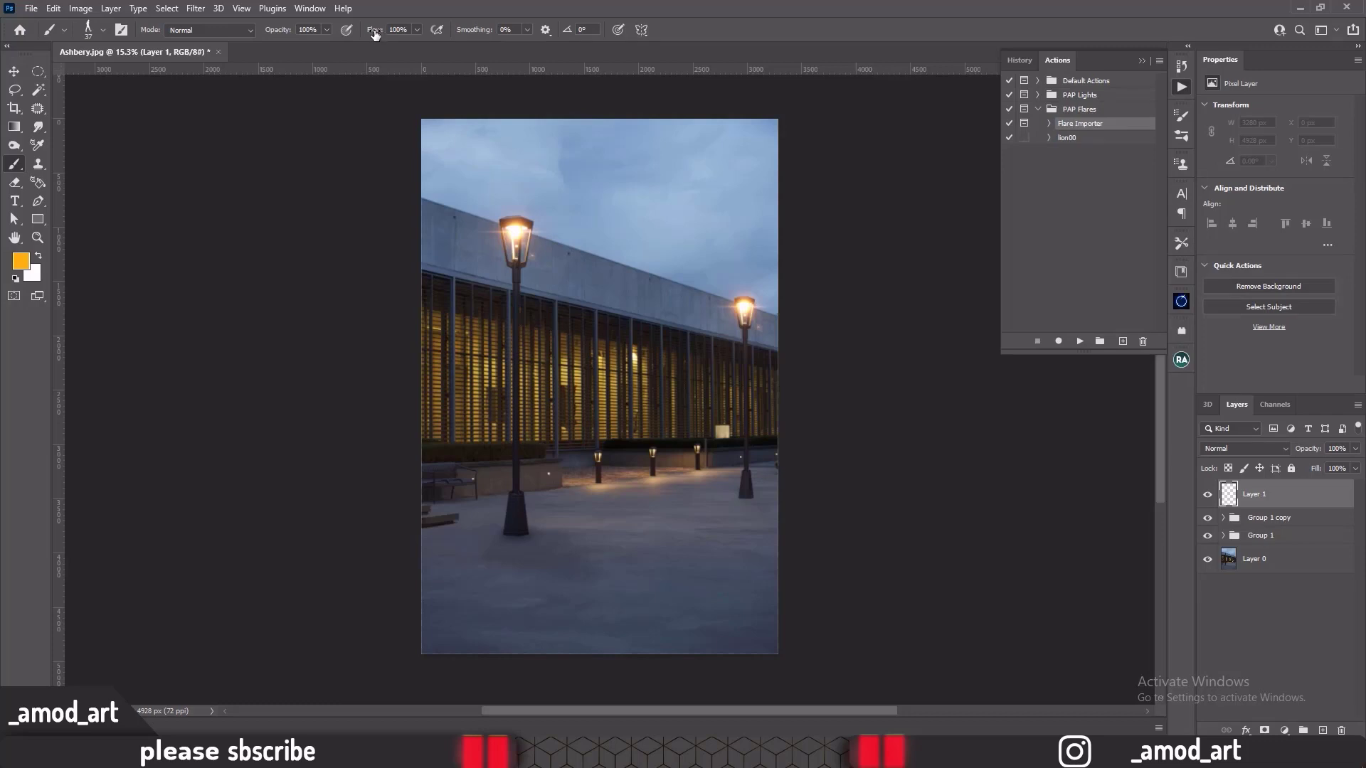
# Step: Choose a soft round brush with 0% hardness and a size of about 1346 px
pyautogui.moveTo(375, 33); pyautogui.dragTo(305, 32)
pyautogui.moveTo(308, 34); pyautogui.dragTo(308, 34)
pyautogui.moveTo(488, 228); pyautogui.dragTo(578, 230)
pyautogui.rightClick(530, 241)
pyautogui.click(596, 369)
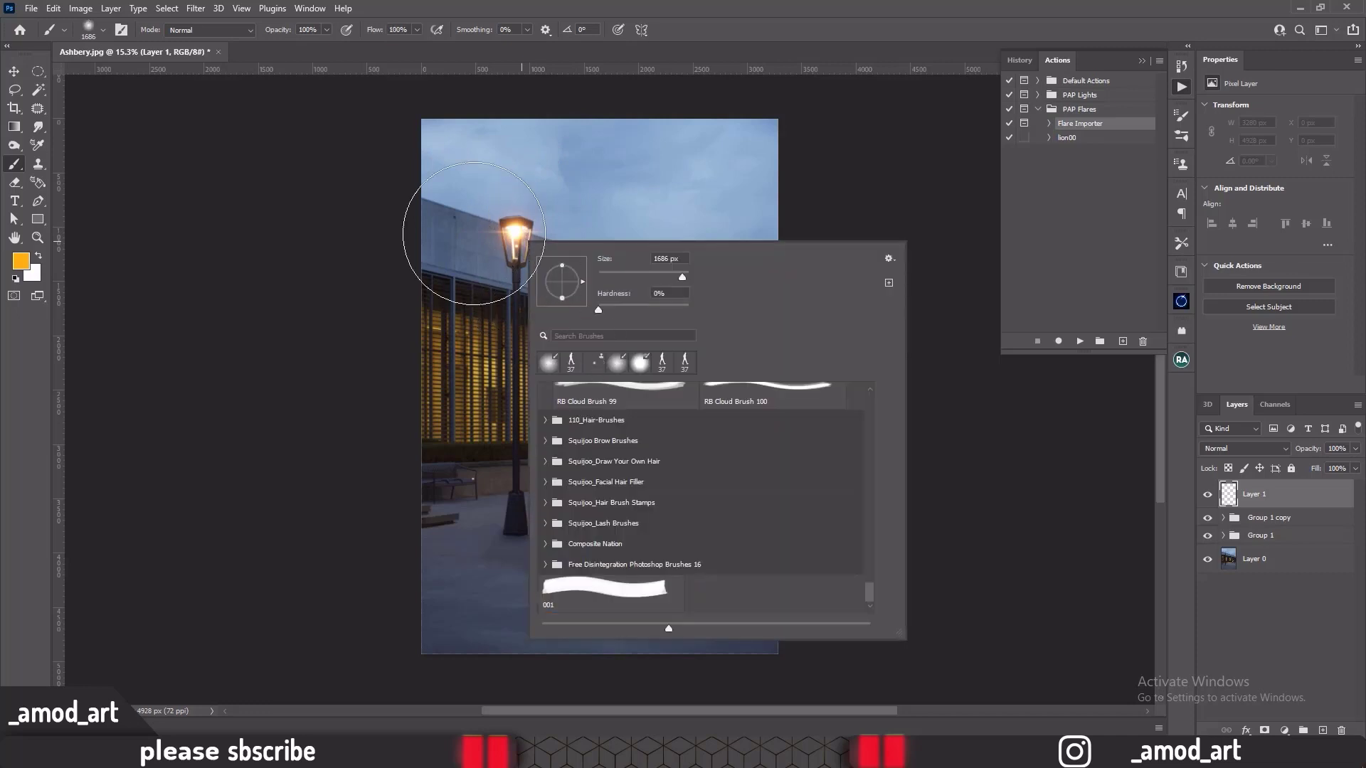
pyautogui.moveTo(472, 228)
pyautogui.mouseDown()
pyautogui.moveTo(517, 250)
pyautogui.moveTo(471, 245)
pyautogui.mouseUp()
pyautogui.click(516, 238)
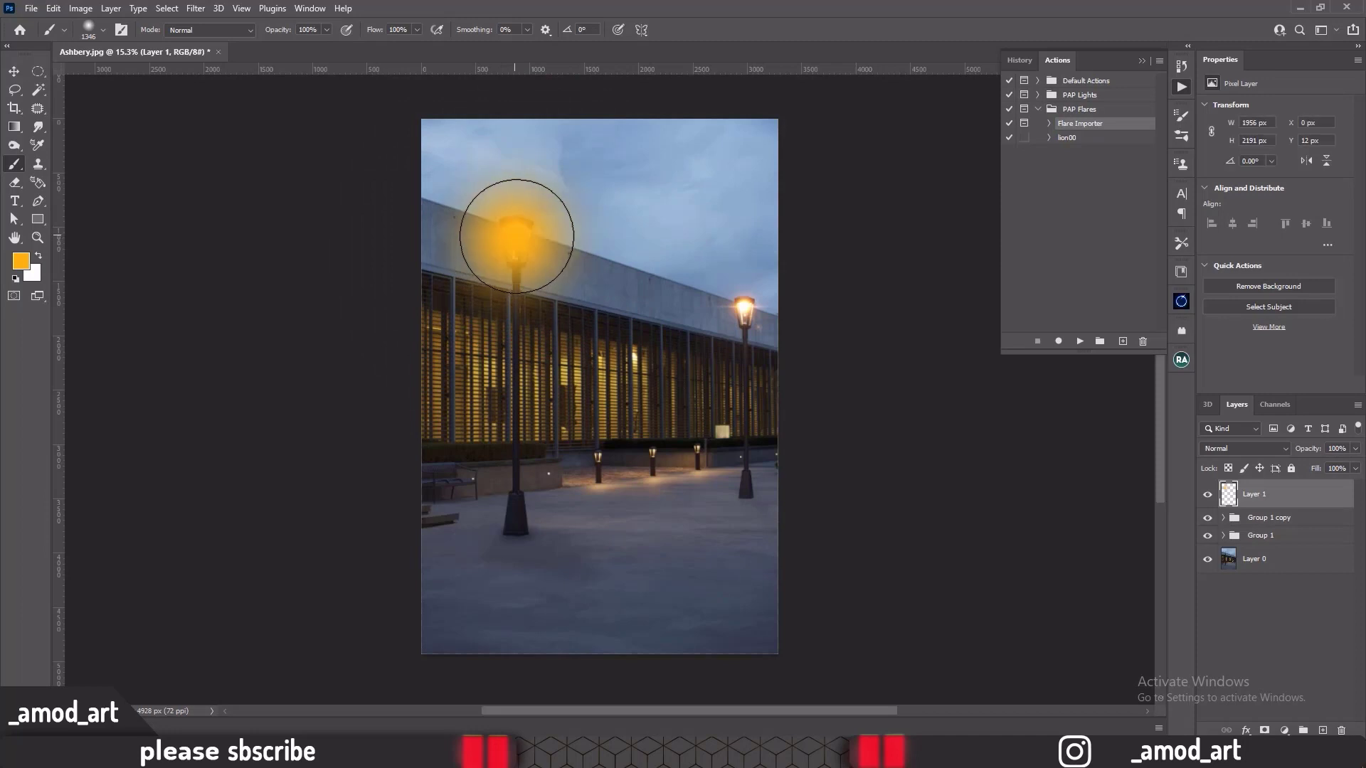
pyautogui.hotkey('ctrl', 'z')
pyautogui.scroll(3, 498, 232)
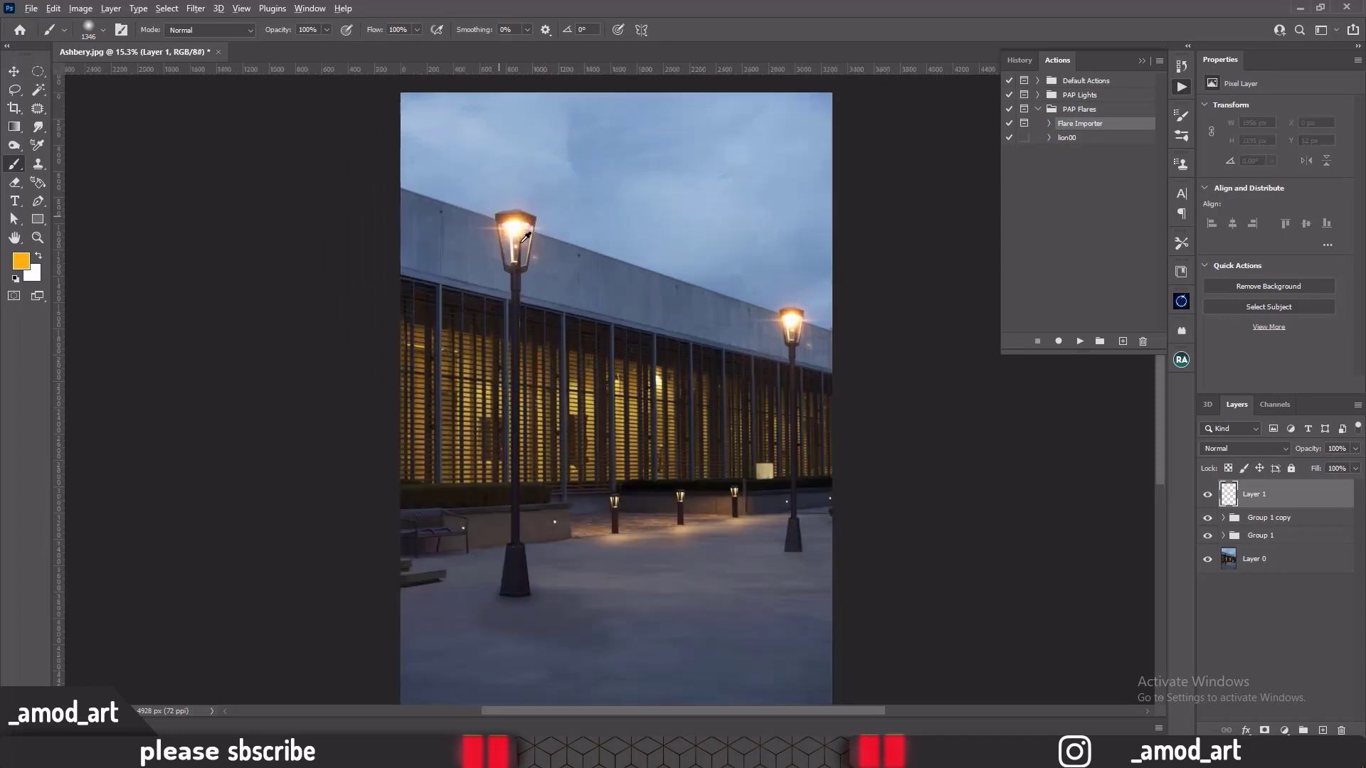
# Step: Lower the brush flow to 8% and paint a faint orange glow around both street lamps
pyautogui.rightClick(511, 210)
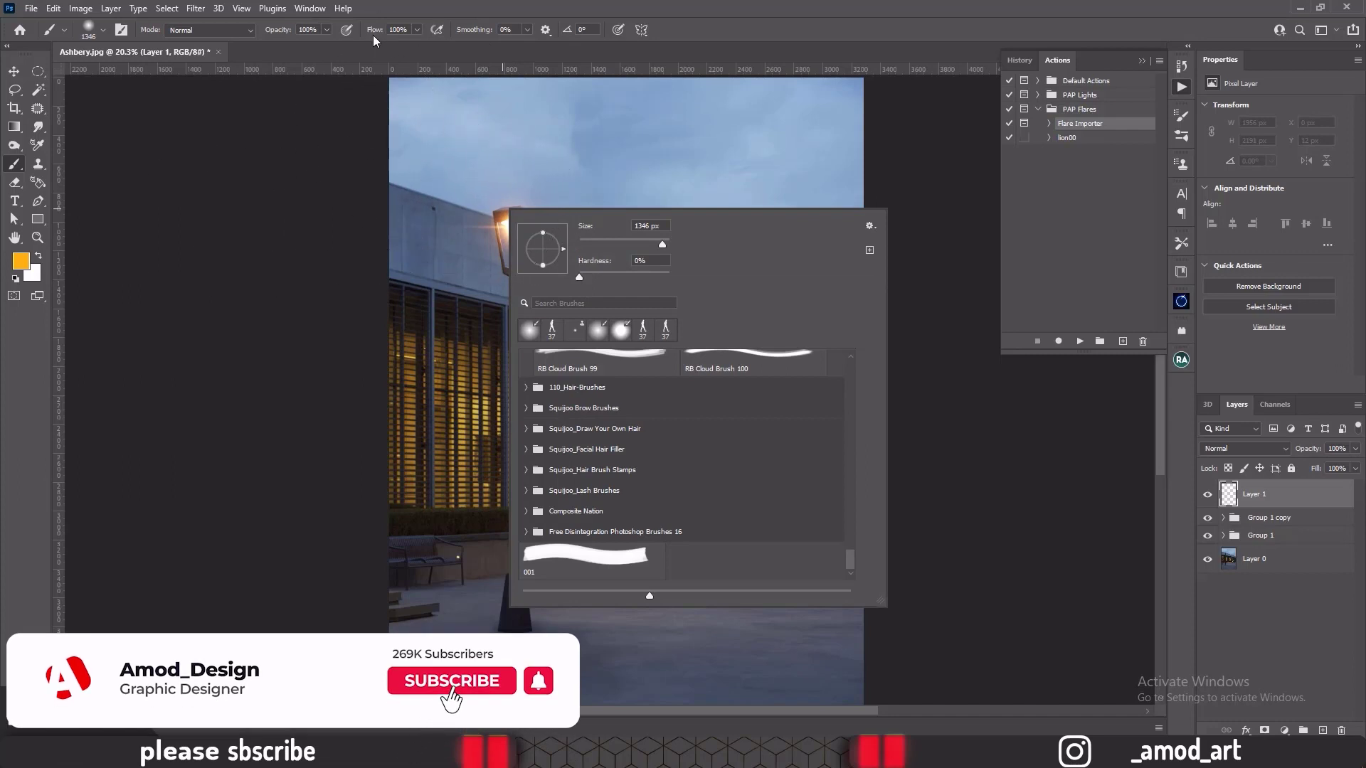
pyautogui.moveTo(373, 31); pyautogui.dragTo(309, 42)
pyautogui.click(512, 235)
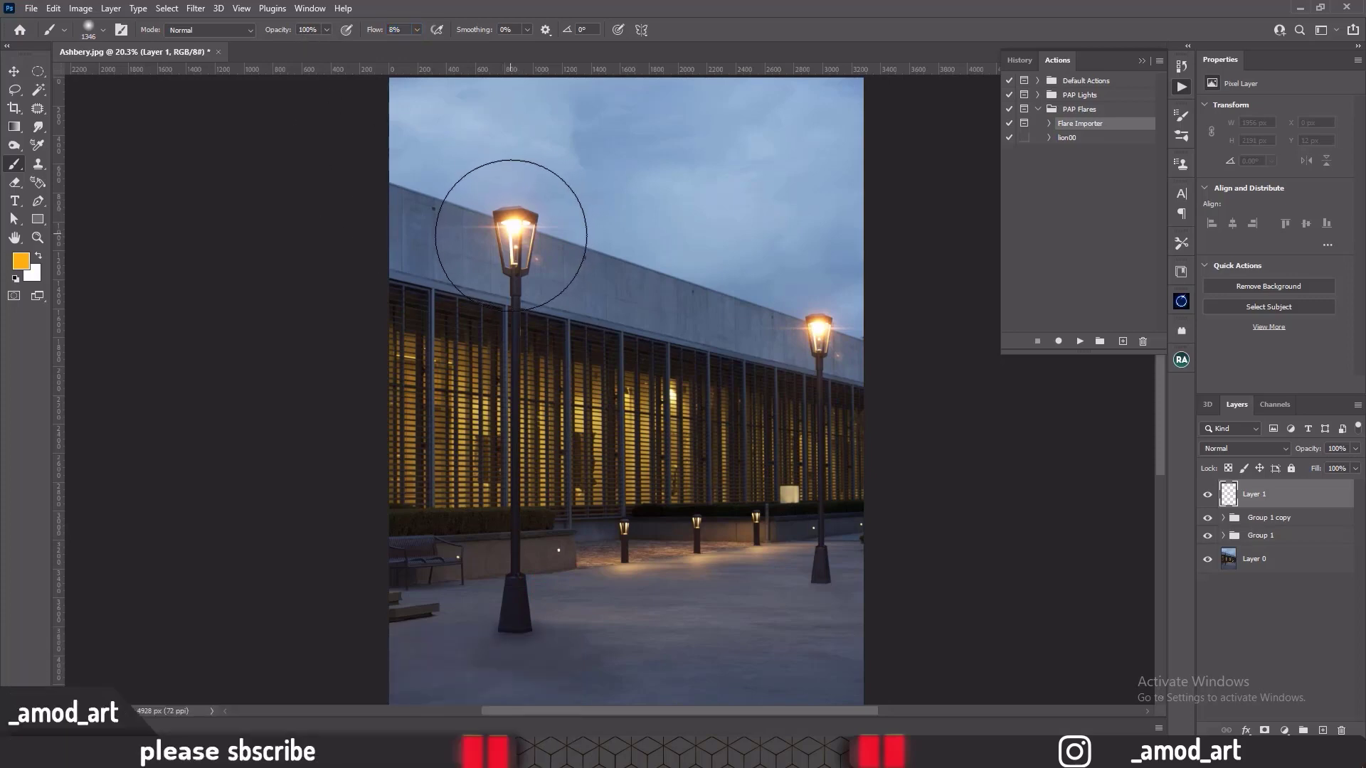
pyautogui.moveTo(509, 244)
pyautogui.mouseDown()
pyautogui.moveTo(500, 232)
pyautogui.moveTo(510, 248)
pyautogui.mouseUp()
pyautogui.moveTo(515, 281)
pyautogui.mouseDown()
pyautogui.moveTo(521, 210)
pyautogui.moveTo(478, 226)
pyautogui.moveTo(538, 243)
pyautogui.mouseUp()
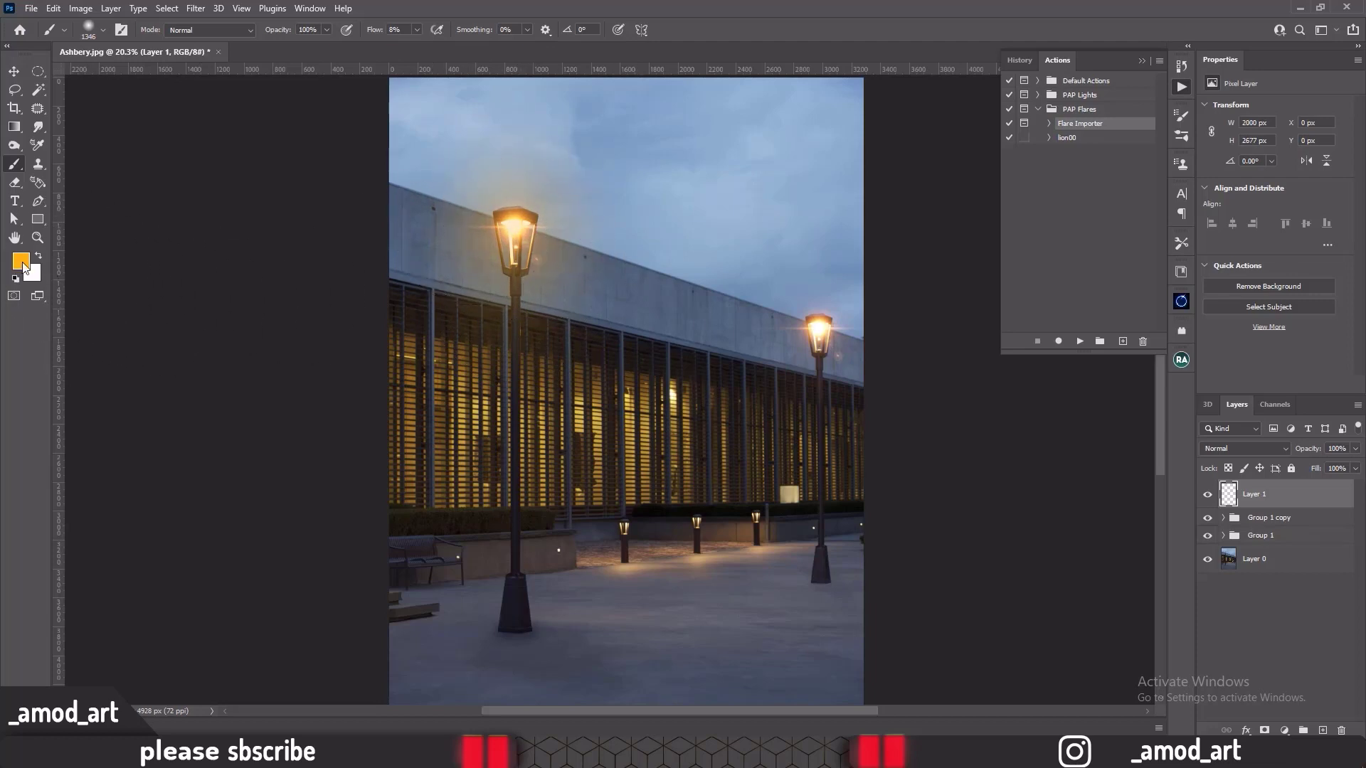
pyautogui.moveTo(818, 330); pyautogui.dragTo(775, 330)
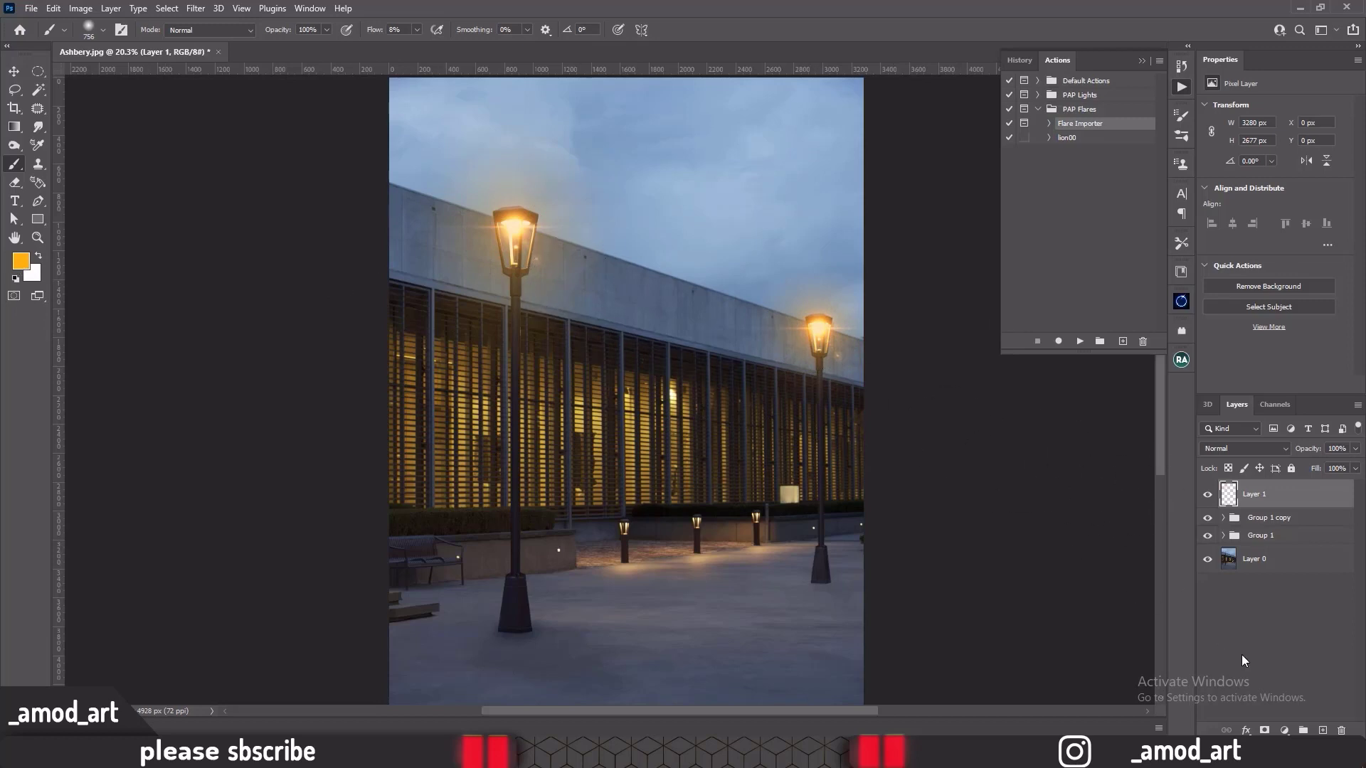
# Step: Add a Solid Color fill layer in a deeper orange and set its blend mode to Linear Dodge (Add)
pyautogui.click(1285, 730)
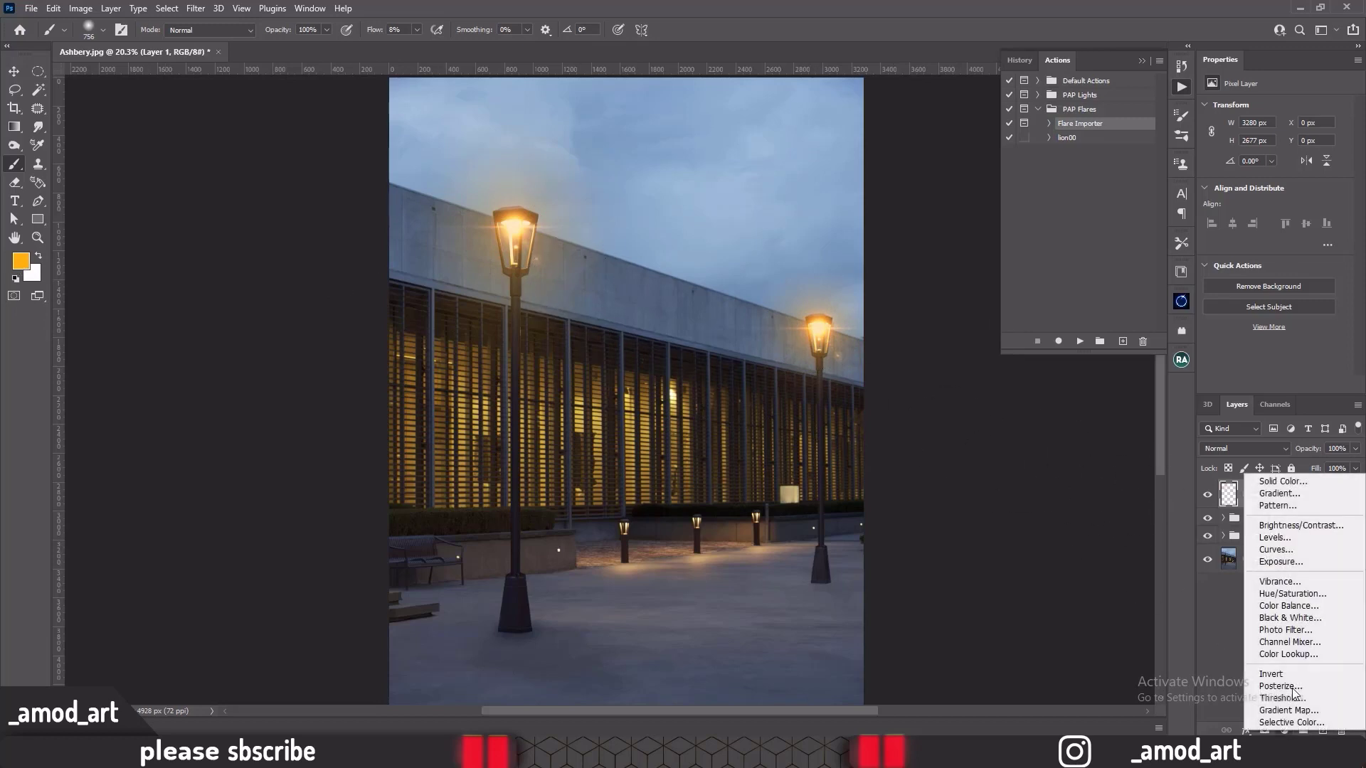
pyautogui.click(1270, 482)
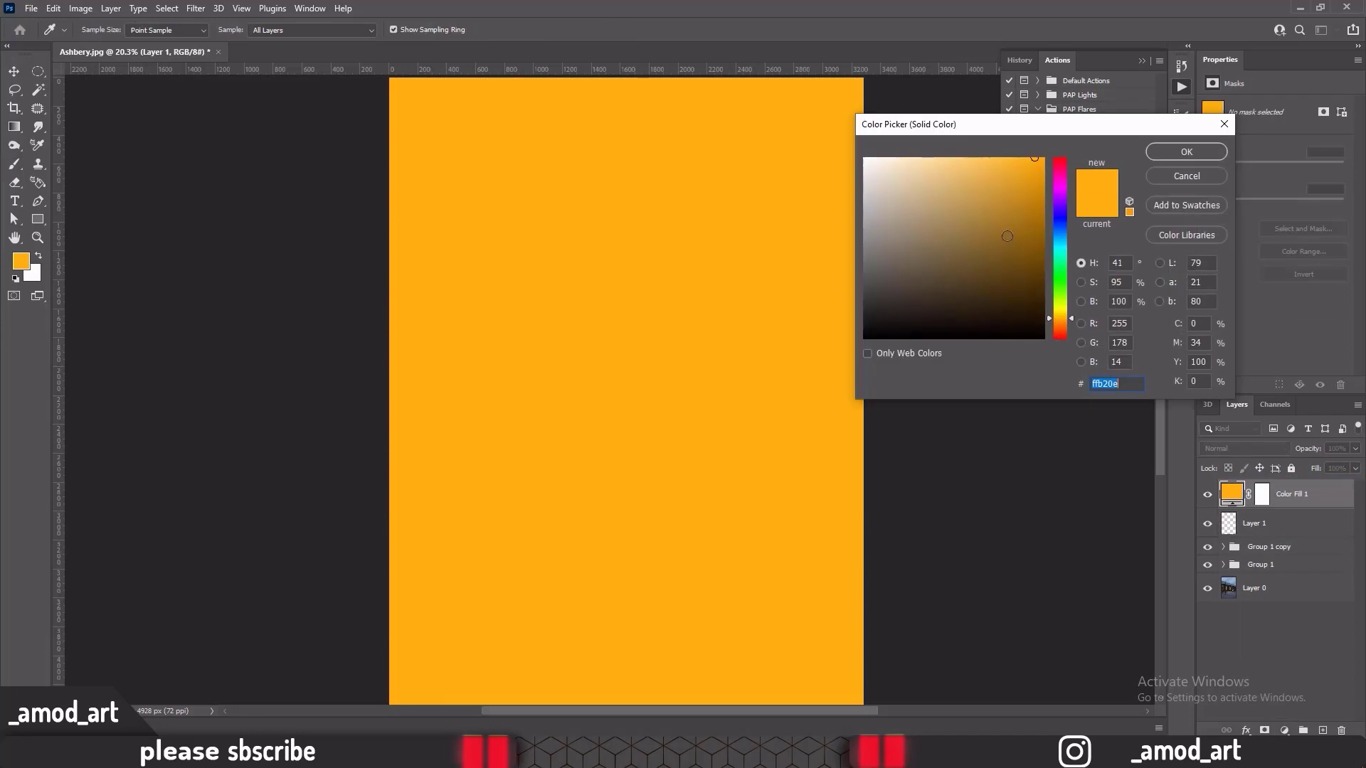
pyautogui.moveTo(1064, 316); pyautogui.dragTo(1066, 326)
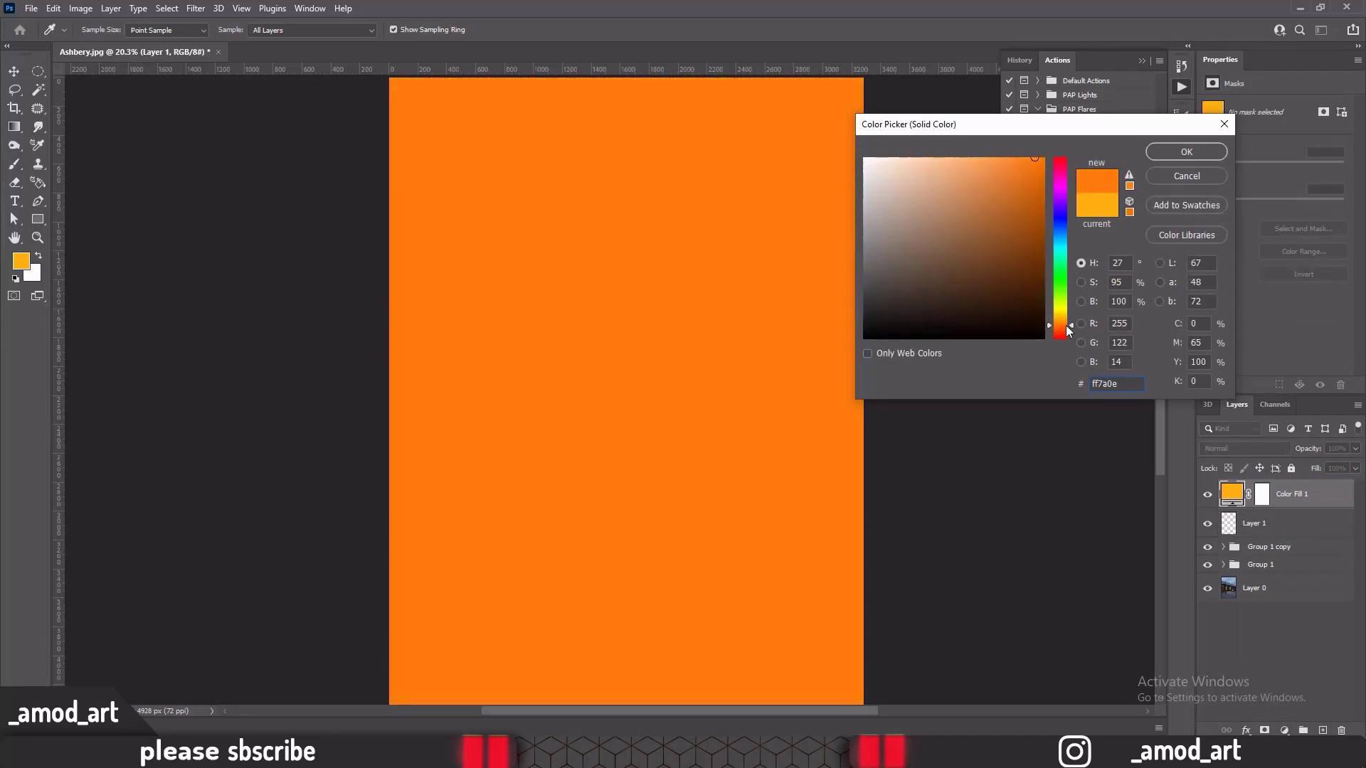
pyautogui.click(1157, 152)
pyautogui.click(1240, 447)
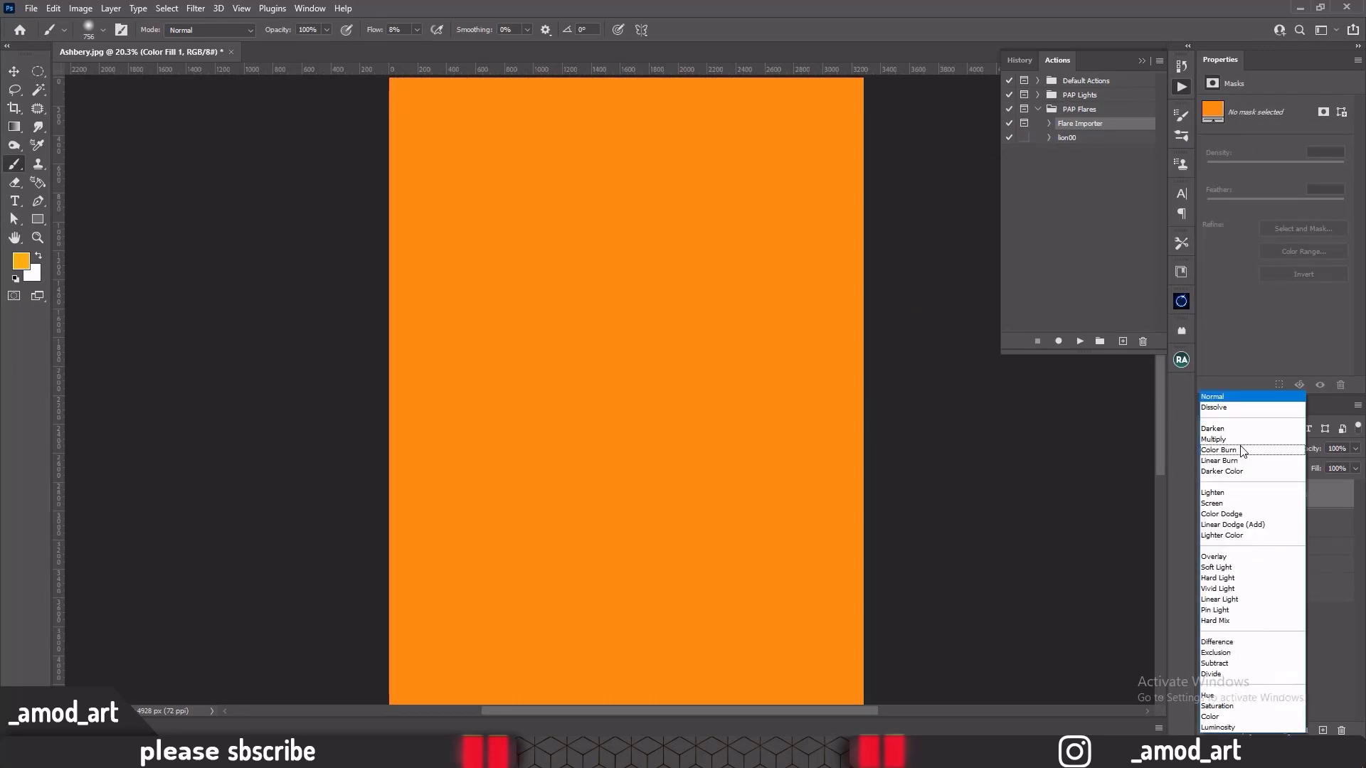
pyautogui.click(1225, 526)
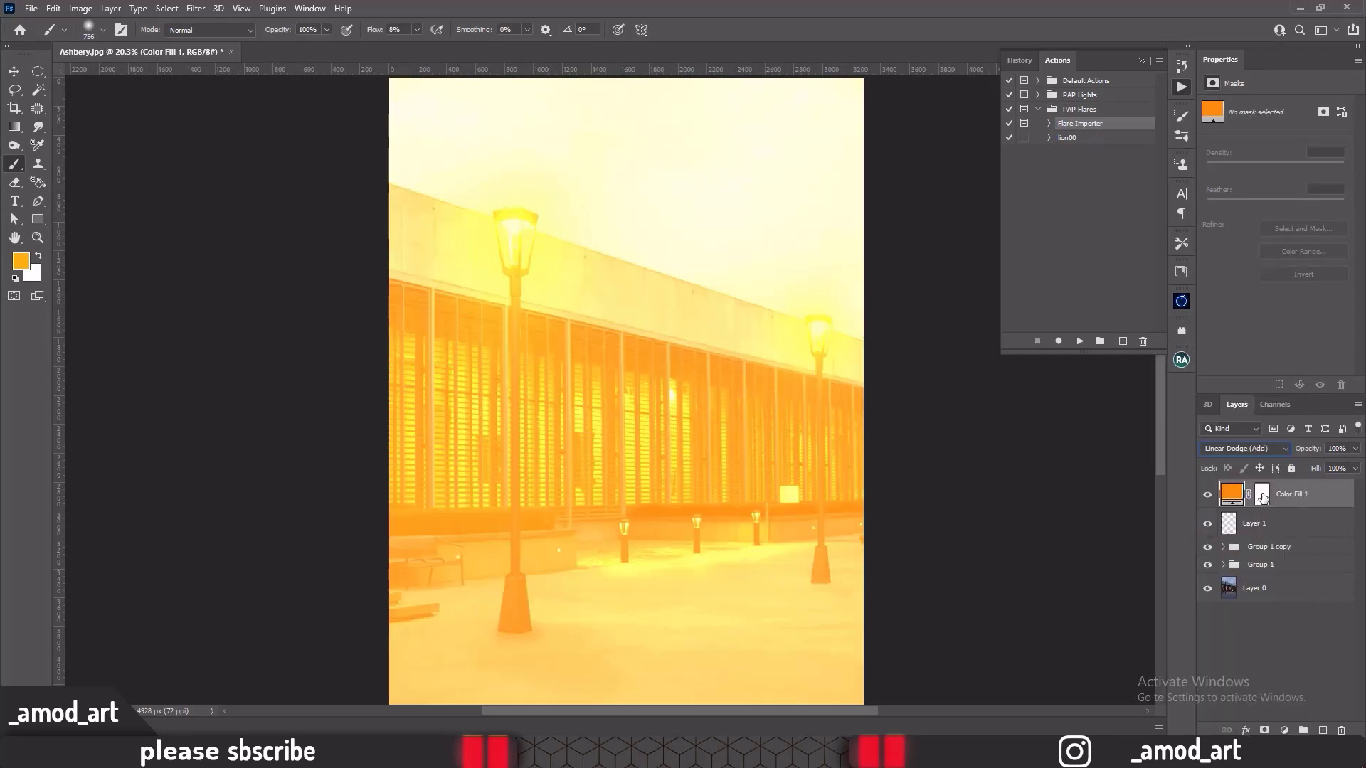
# Step: Invert the orange fill layer's mask to black so the fill is hidden
pyautogui.click(1263, 496)
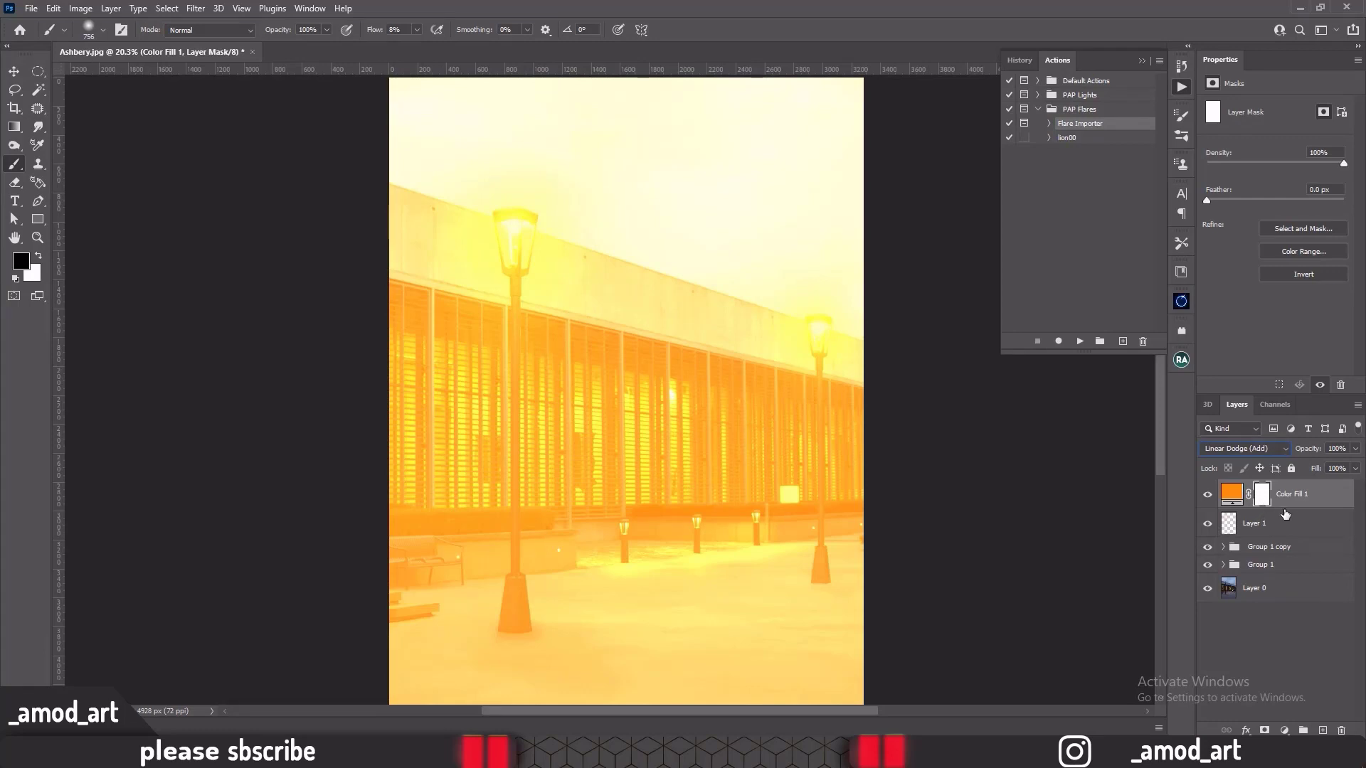
pyautogui.click(1290, 523)
pyautogui.click(1263, 500)
pyautogui.click(14, 72)
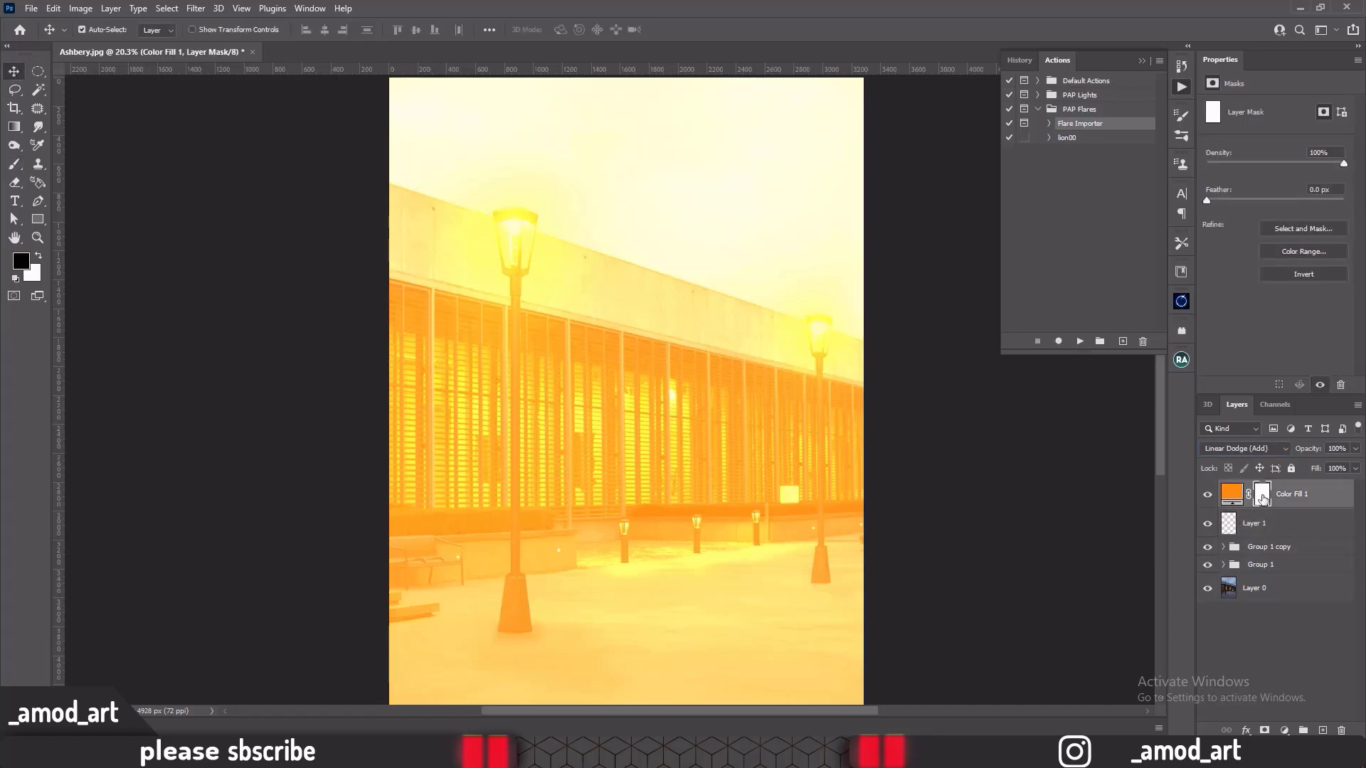
pyautogui.hotkey('ctrl', 'i')
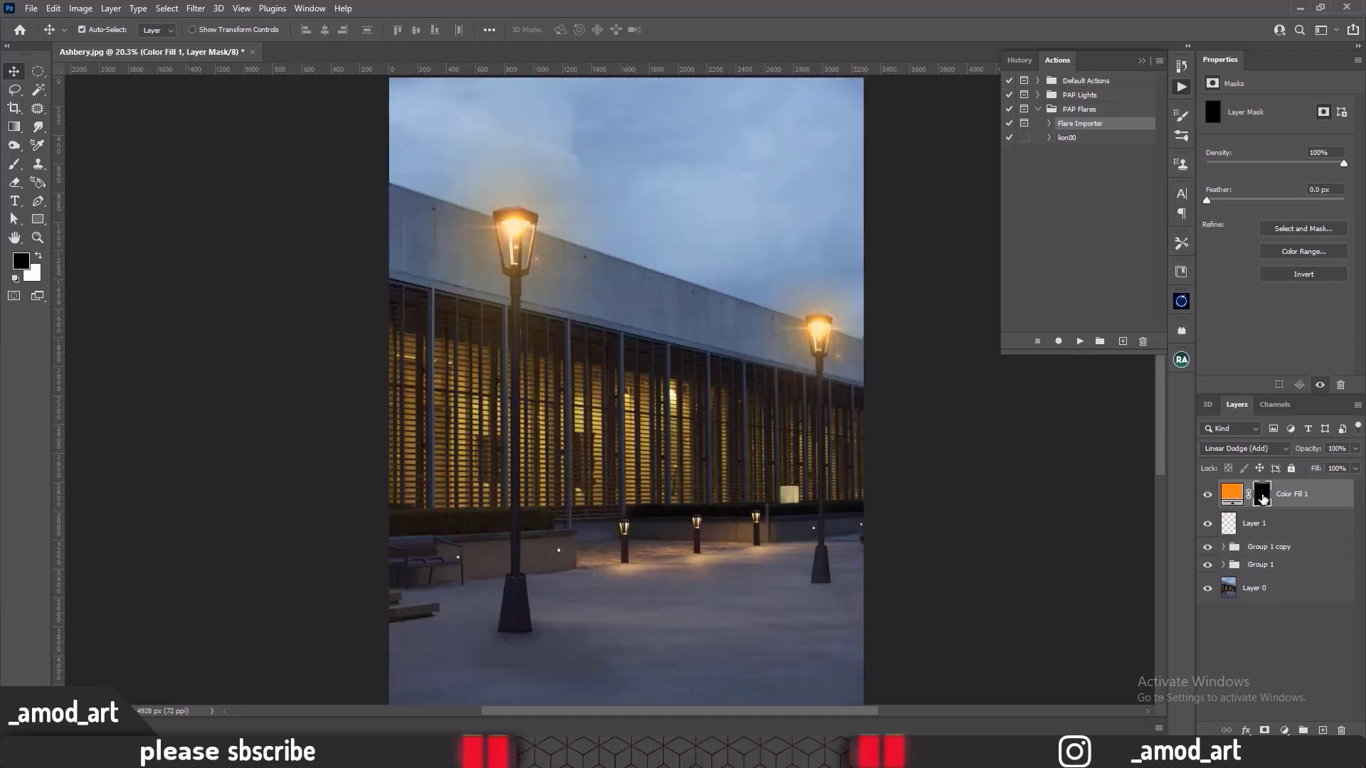
# Step: Paint with a soft white brush on the fill layer's mask to build up the glow around both street lamps
pyautogui.click(14, 165)
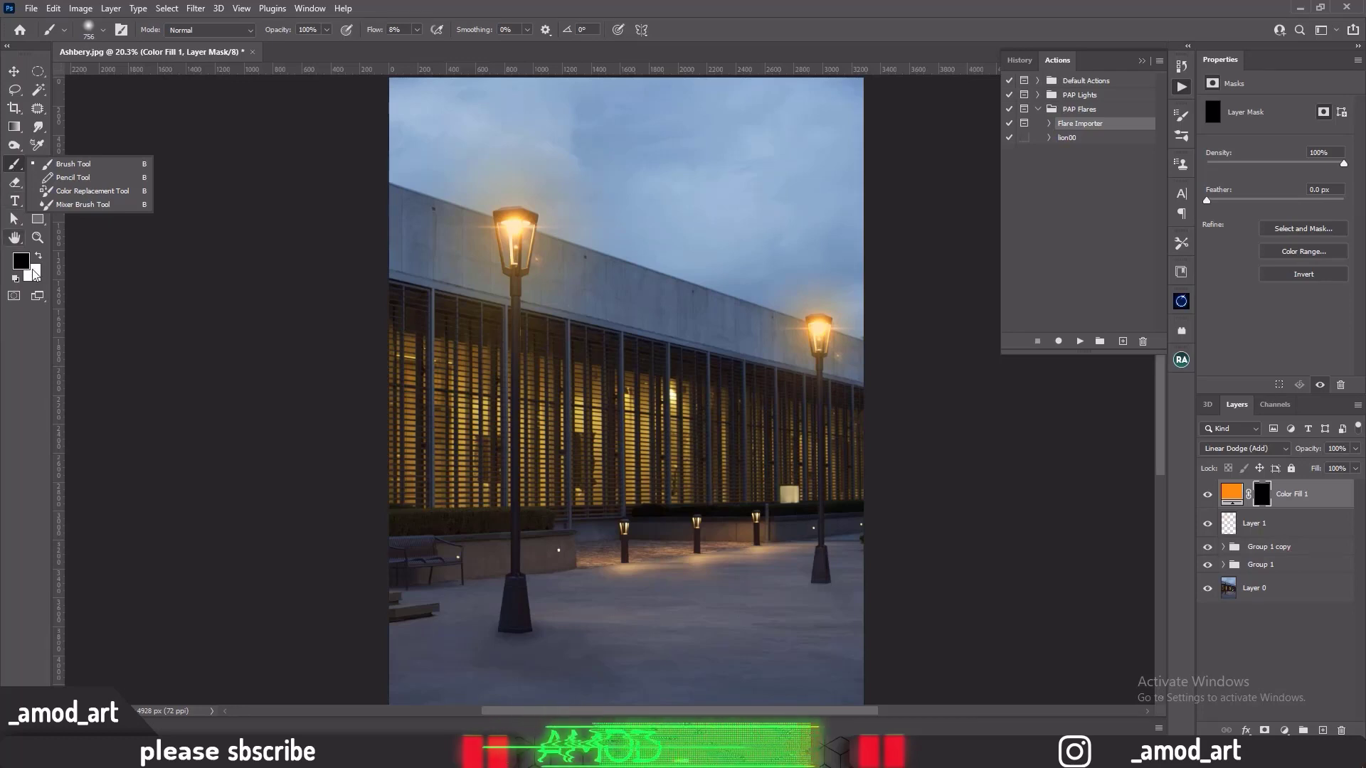
pyautogui.click(39, 259)
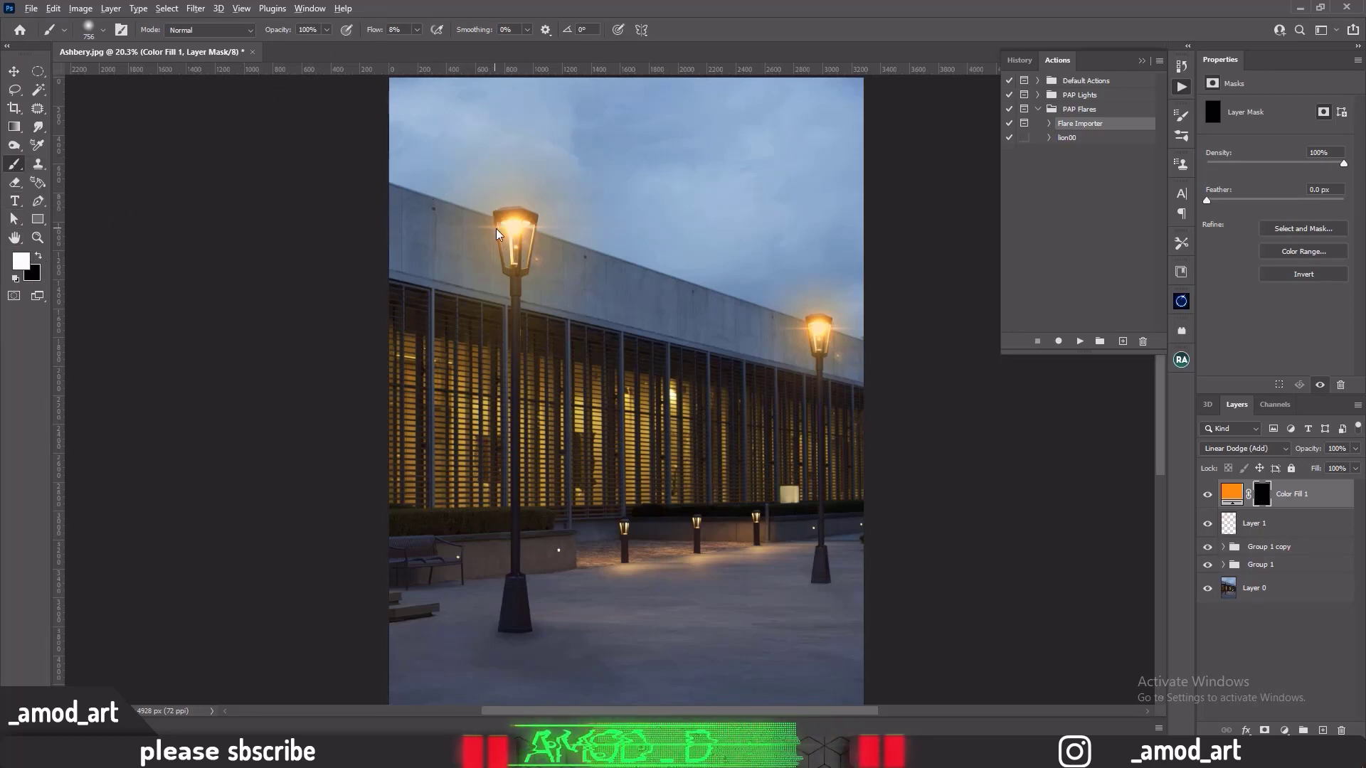
pyautogui.moveTo(496, 230)
pyautogui.mouseDown()
pyautogui.moveTo(532, 233)
pyautogui.moveTo(510, 230)
pyautogui.moveTo(508, 254)
pyautogui.moveTo(512, 220)
pyautogui.mouseUp()
pyautogui.click(525, 237)
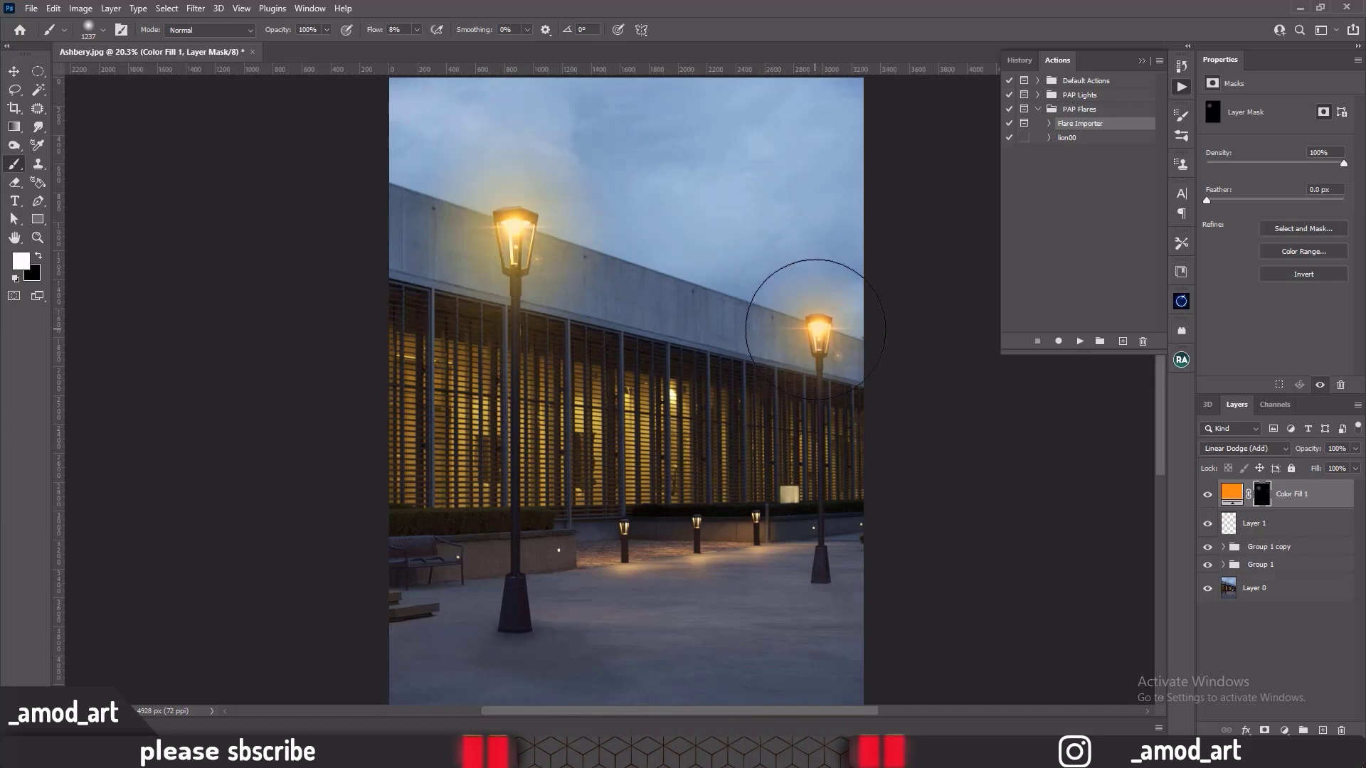
pyautogui.moveTo(816, 329)
pyautogui.mouseDown()
pyautogui.moveTo(793, 314)
pyautogui.moveTo(815, 336)
pyautogui.mouseUp()
pyautogui.moveTo(553, 234)
pyautogui.mouseDown()
pyautogui.moveTo(630, 234)
pyautogui.moveTo(505, 228)
pyautogui.moveTo(491, 245)
pyautogui.moveTo(555, 293)
pyautogui.moveTo(525, 333)
pyautogui.mouseUp()
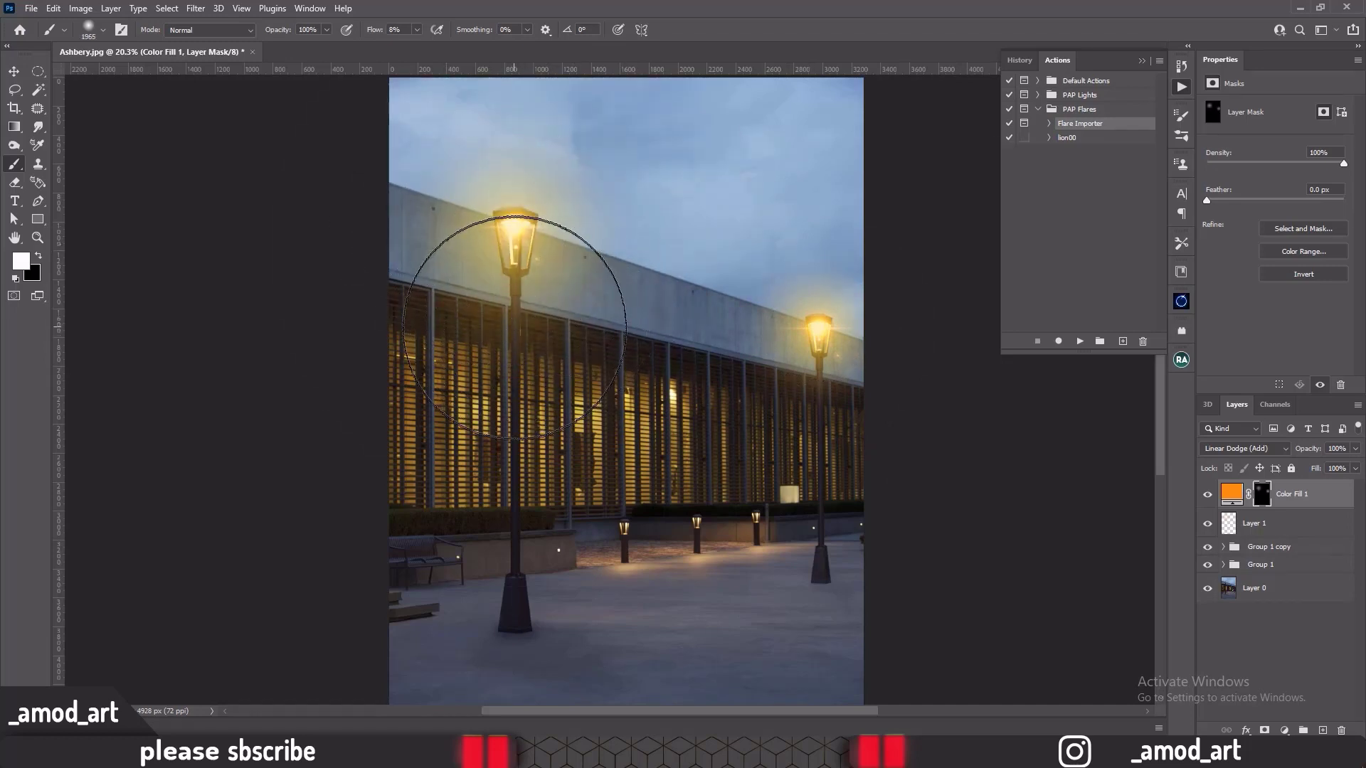
pyautogui.moveTo(767, 360); pyautogui.dragTo(691, 362)
pyautogui.moveTo(822, 365)
pyautogui.mouseDown()
pyautogui.moveTo(828, 306)
pyautogui.moveTo(839, 312)
pyautogui.moveTo(792, 324)
pyautogui.mouseUp()
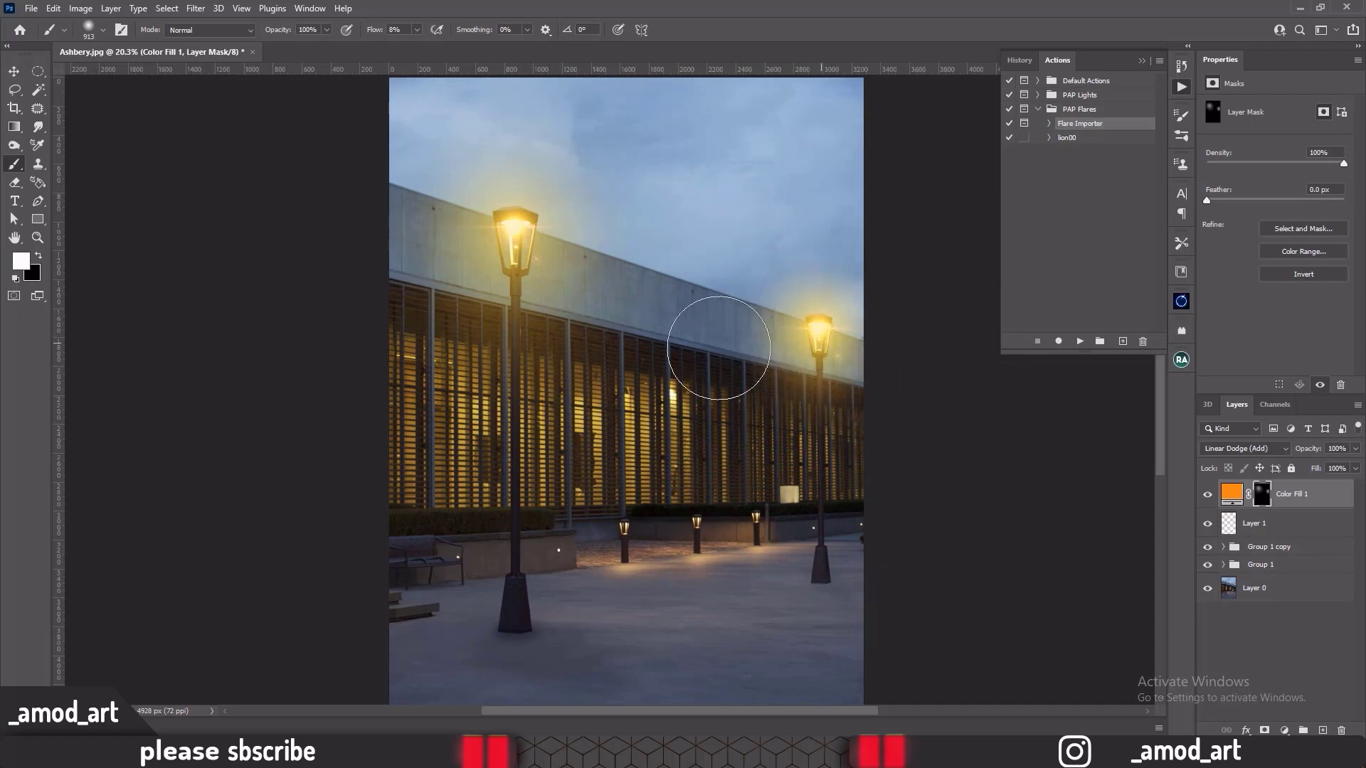
# Step: Group the colour fill, the painted glow layer and both flare groups, and compare the image with and without the group
pyautogui.scroll(-2, 716, 342)
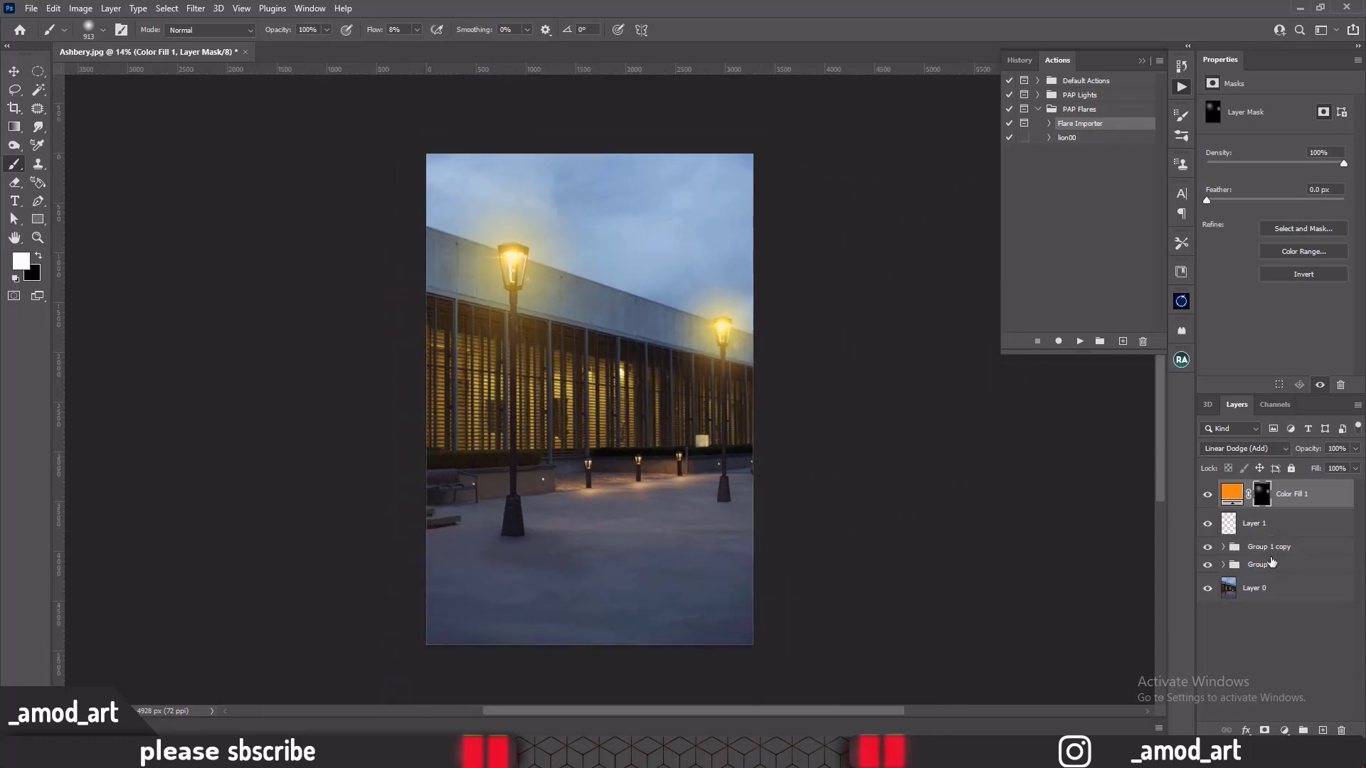
pyautogui.click(1271, 567)
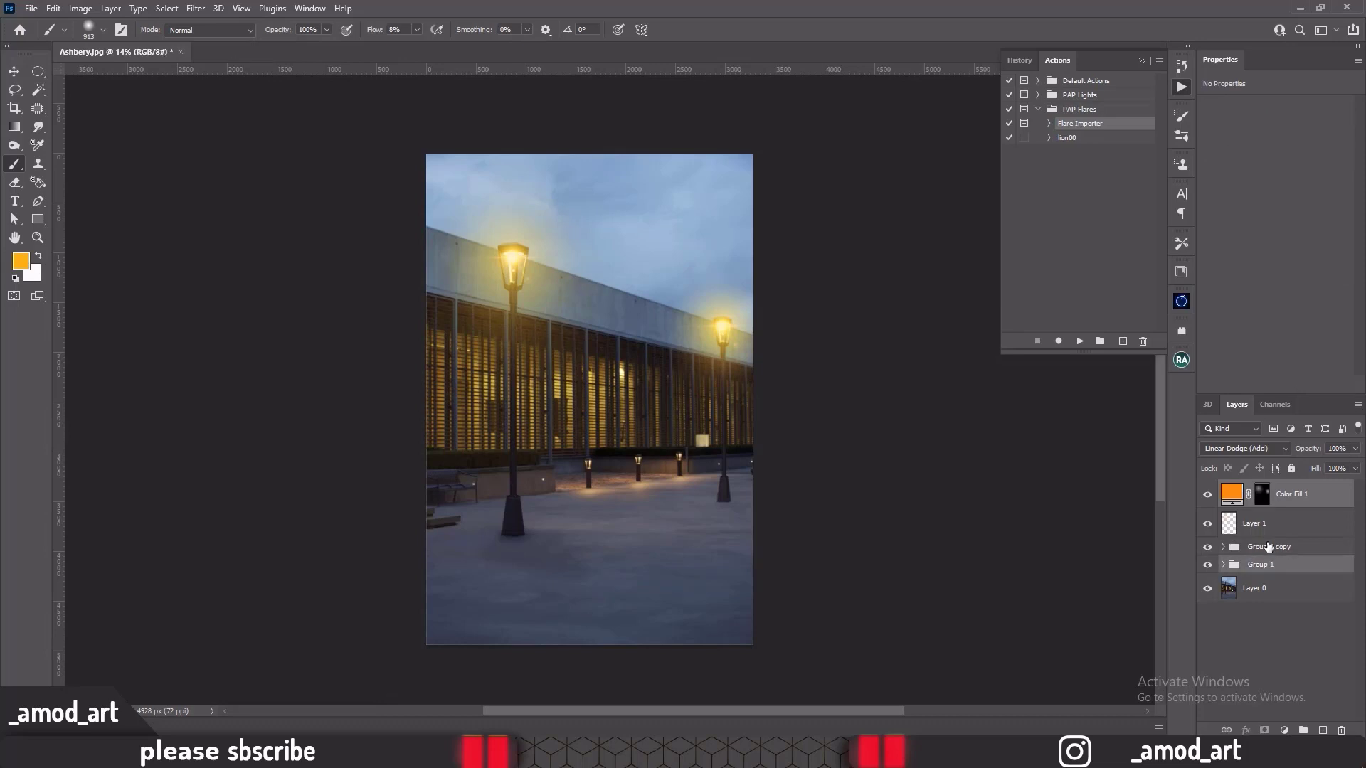
pyautogui.keyDown('shift'); pyautogui.click(1291, 496); pyautogui.keyUp('shift')
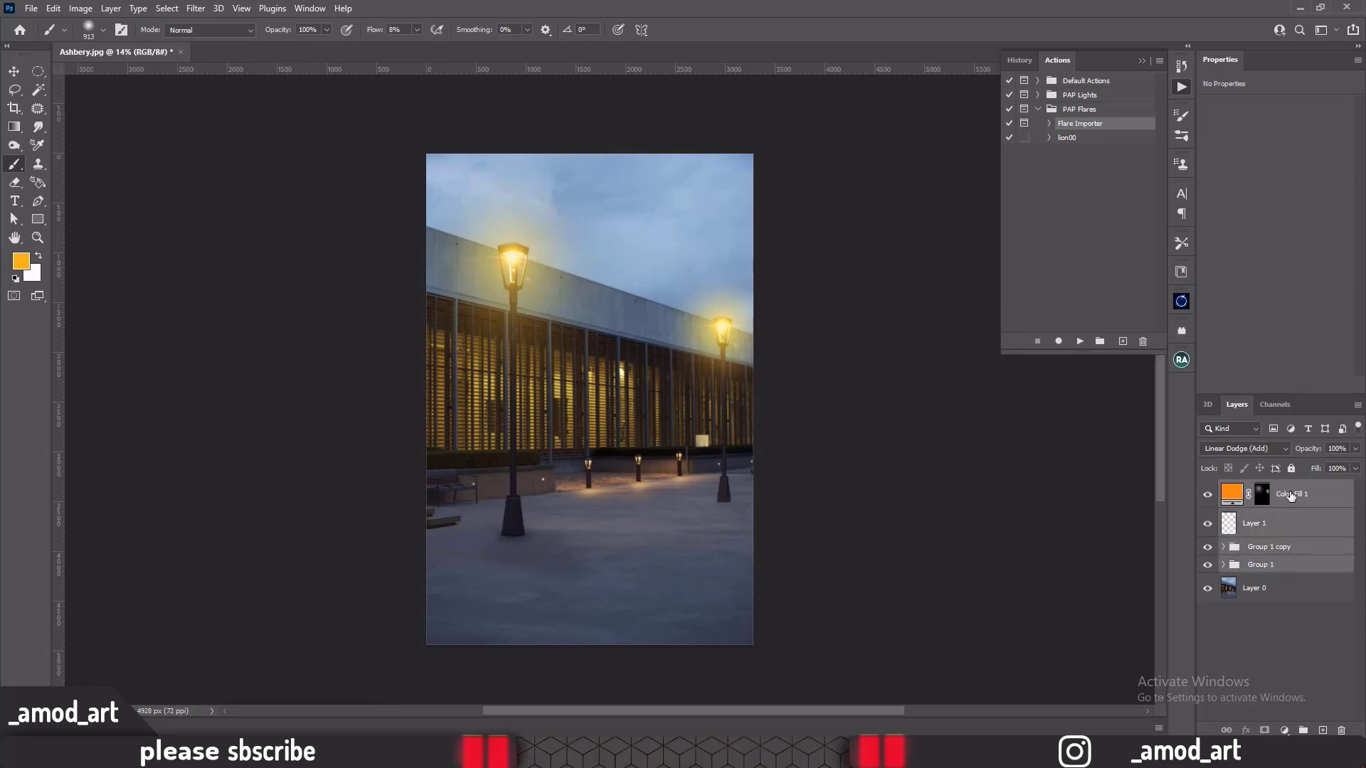
pyautogui.hotkey('ctrl', 'g')
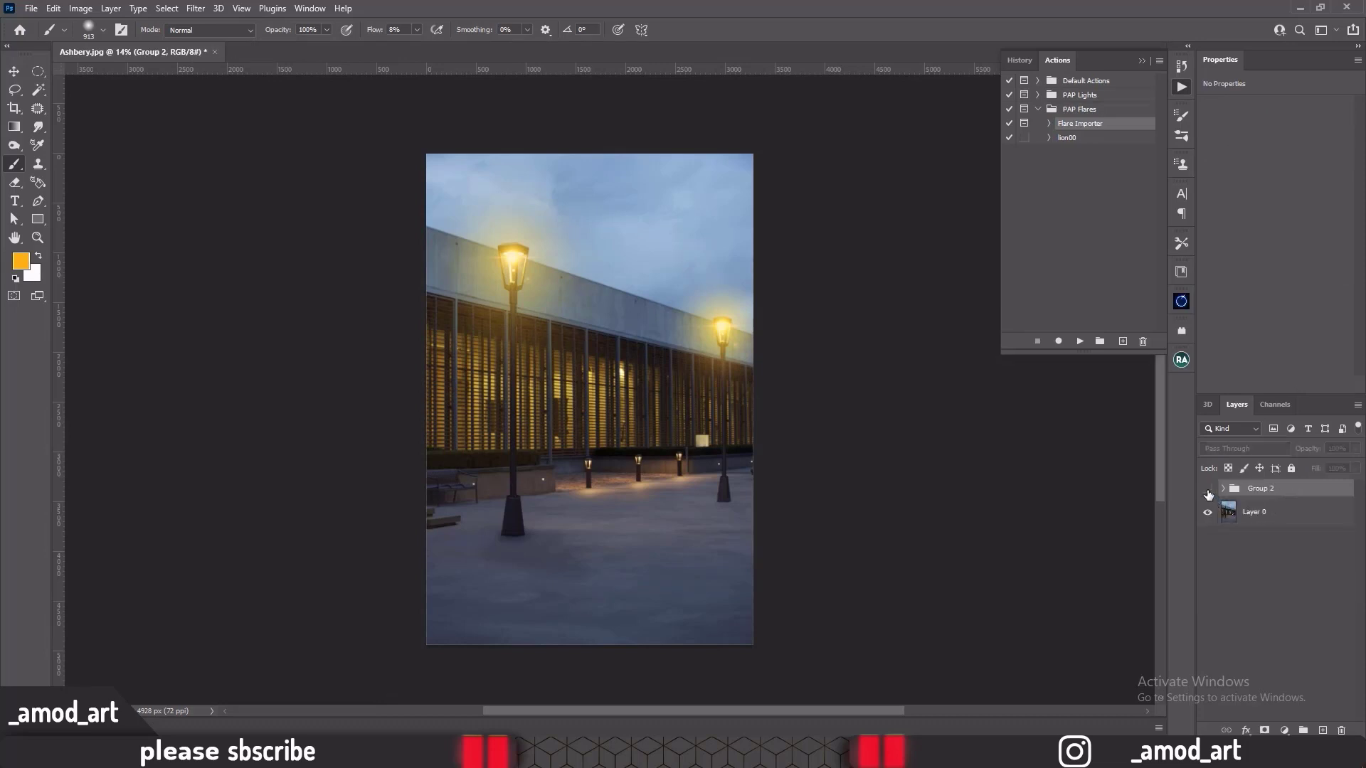
pyautogui.click(1208, 490)
pyautogui.click(1208, 490)
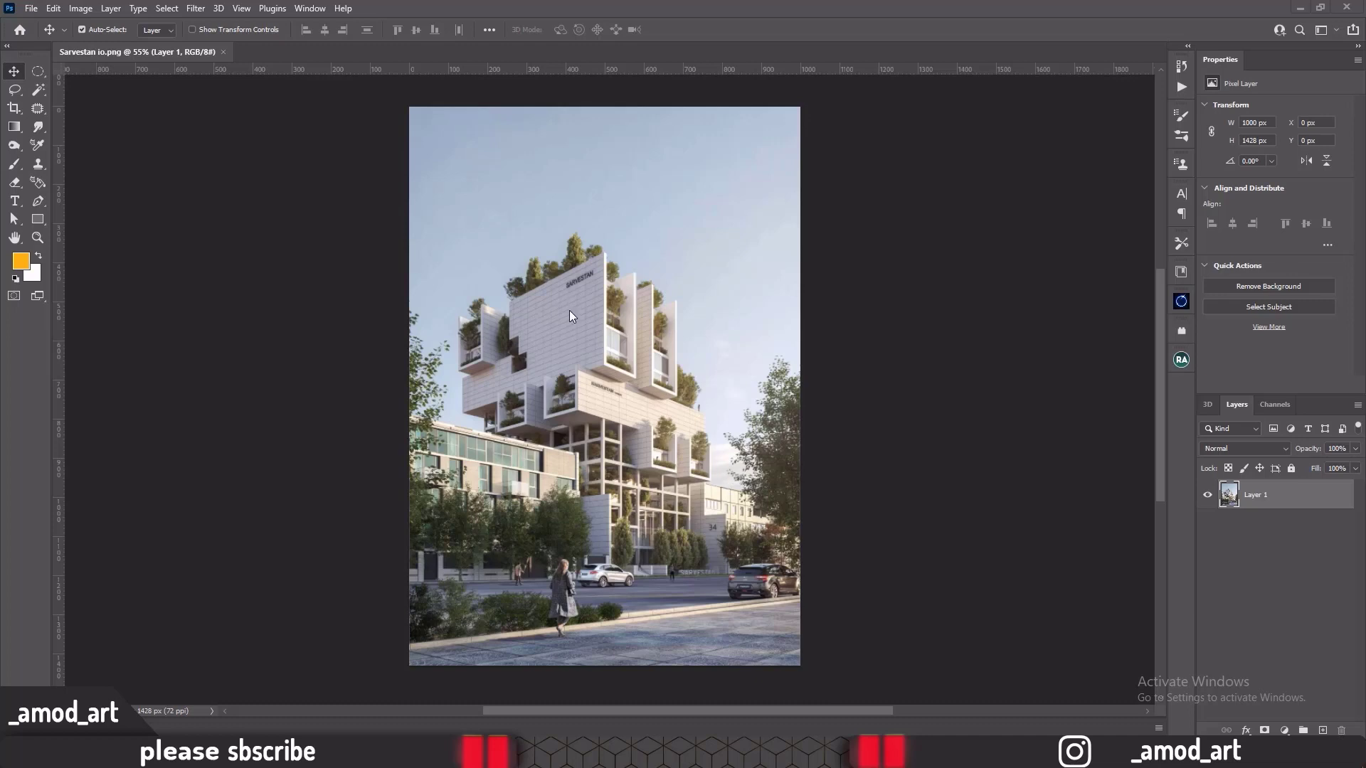
# Step: Duplicate the building image layer in Sarvestan io.png and open the Camera Raw Filter on the copy
pyautogui.click(195, 10)
pyautogui.click(197, 10)
pyautogui.hotkey('ctrl', 'j')
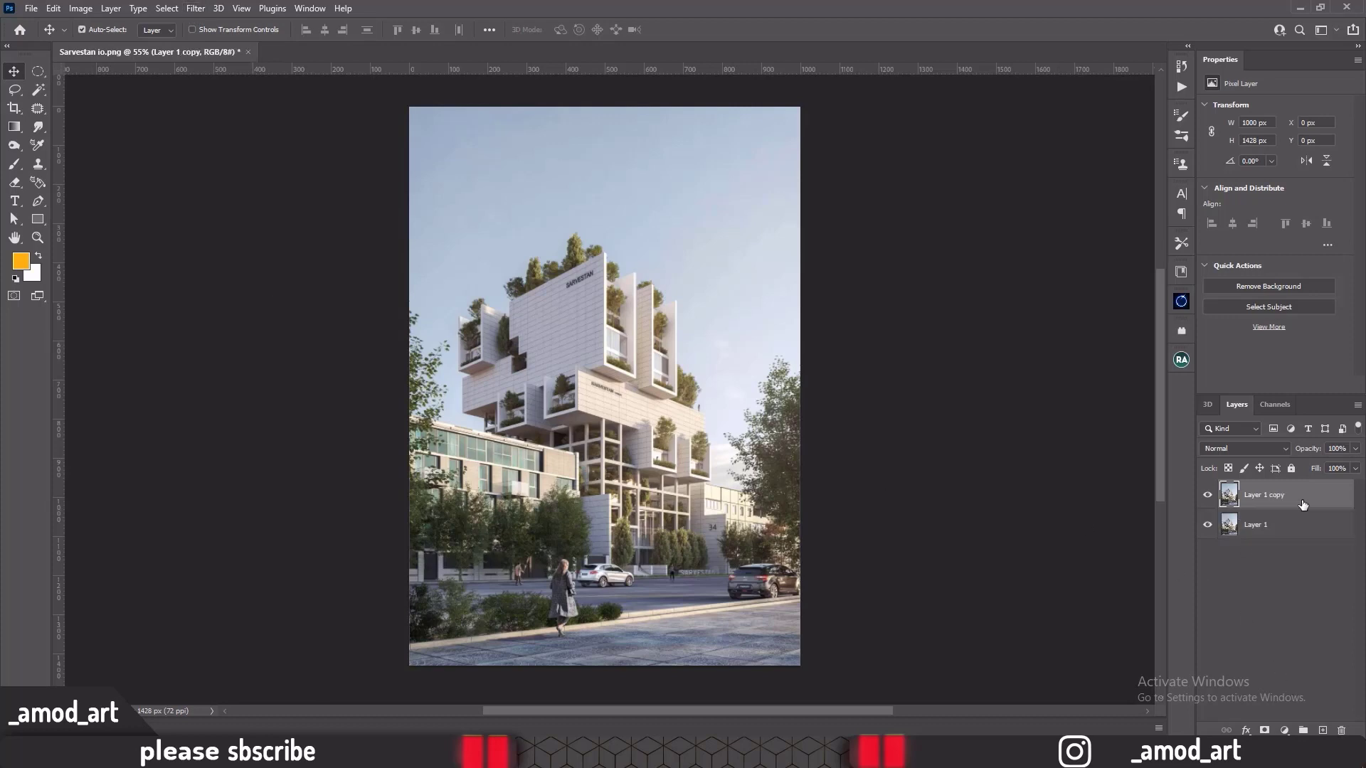
pyautogui.click(197, 10)
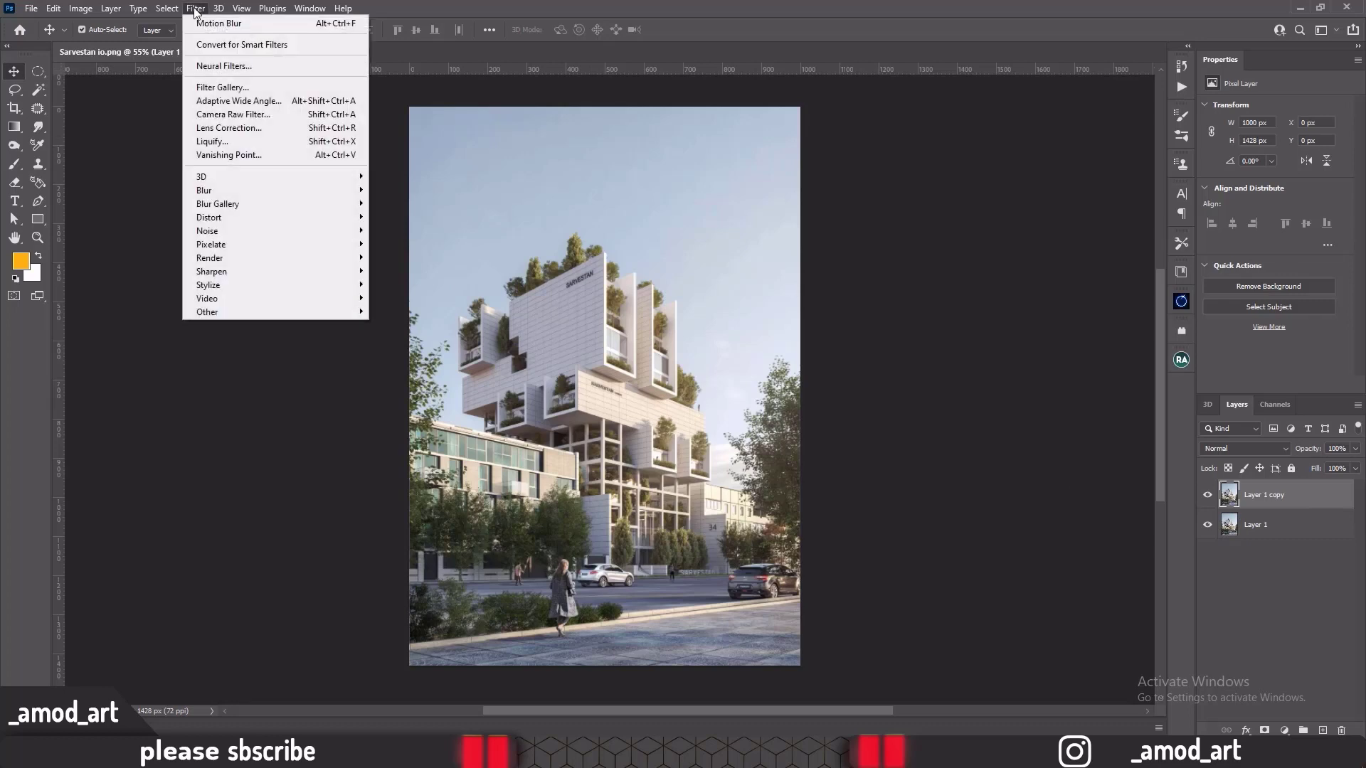
pyautogui.click(217, 118)
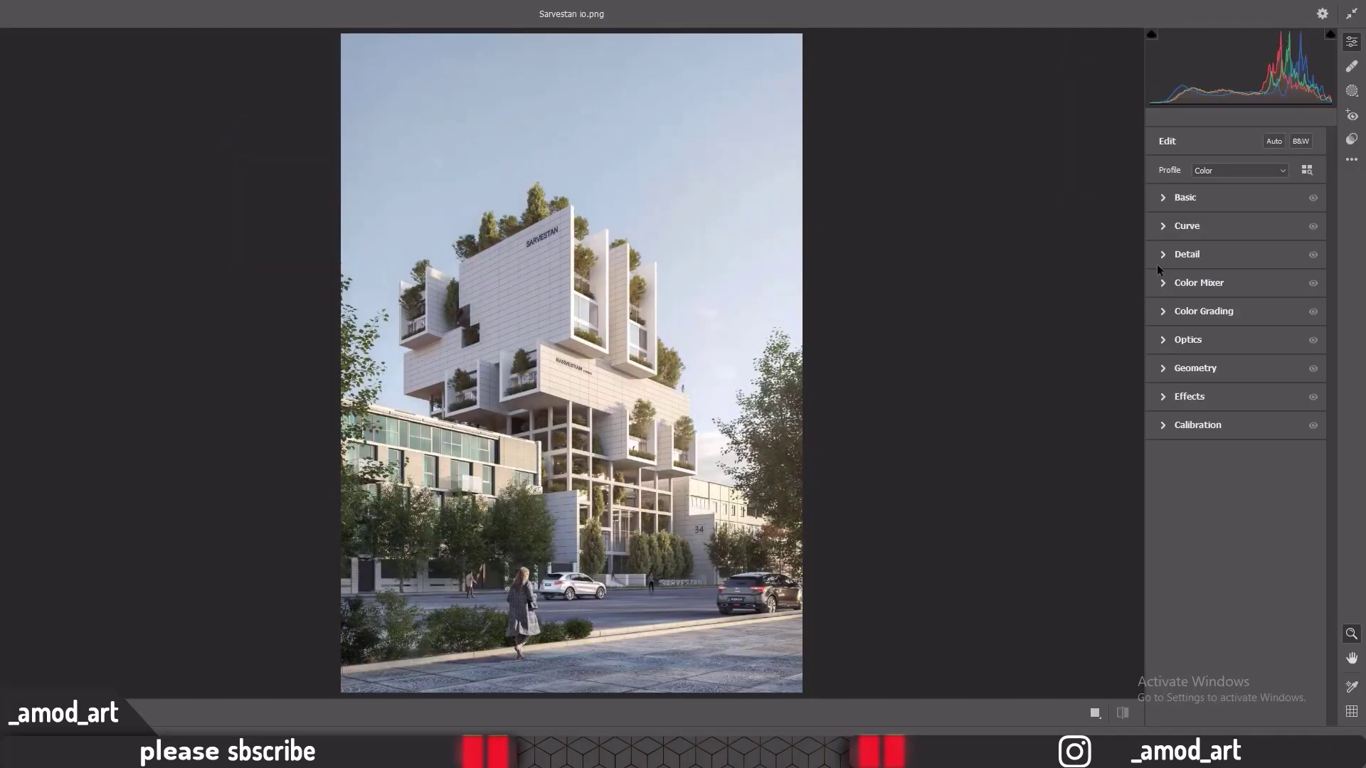
# Step: Set Temperature +7, Tint +8, Exposure -0.15, Contrast +28, Highlights +6 and Shadows -22 in the Basic adjustments
pyautogui.click(1160, 197)
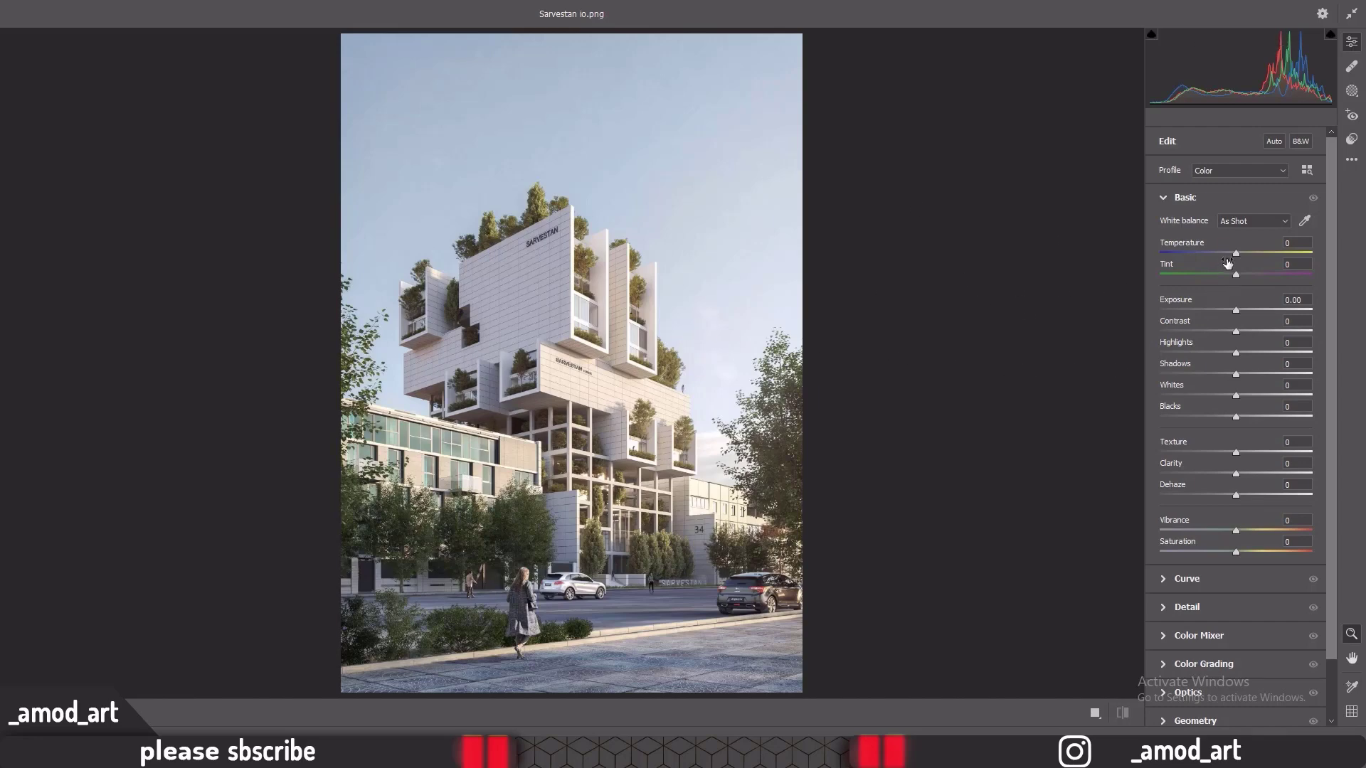
pyautogui.moveTo(1235, 257); pyautogui.dragTo(1239, 259)
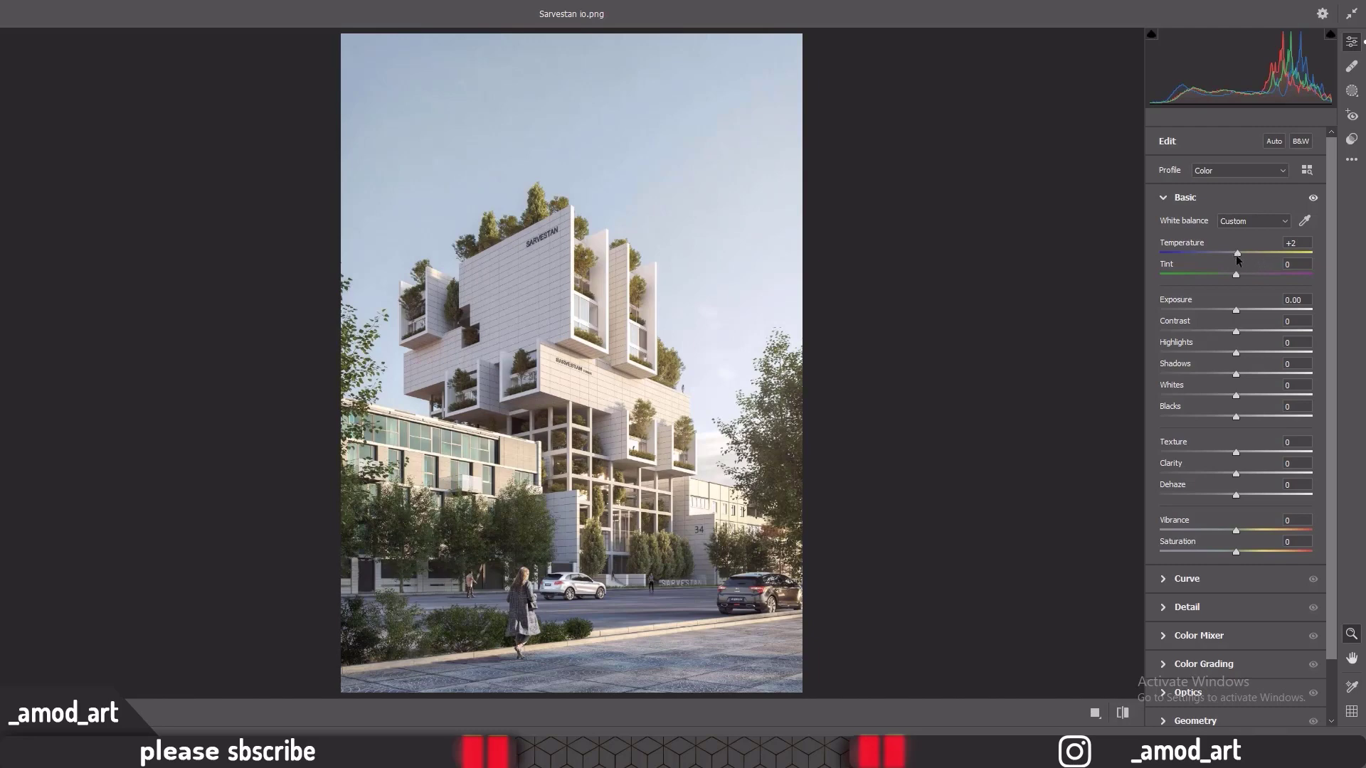
pyautogui.moveTo(1237, 256); pyautogui.dragTo(1241, 256)
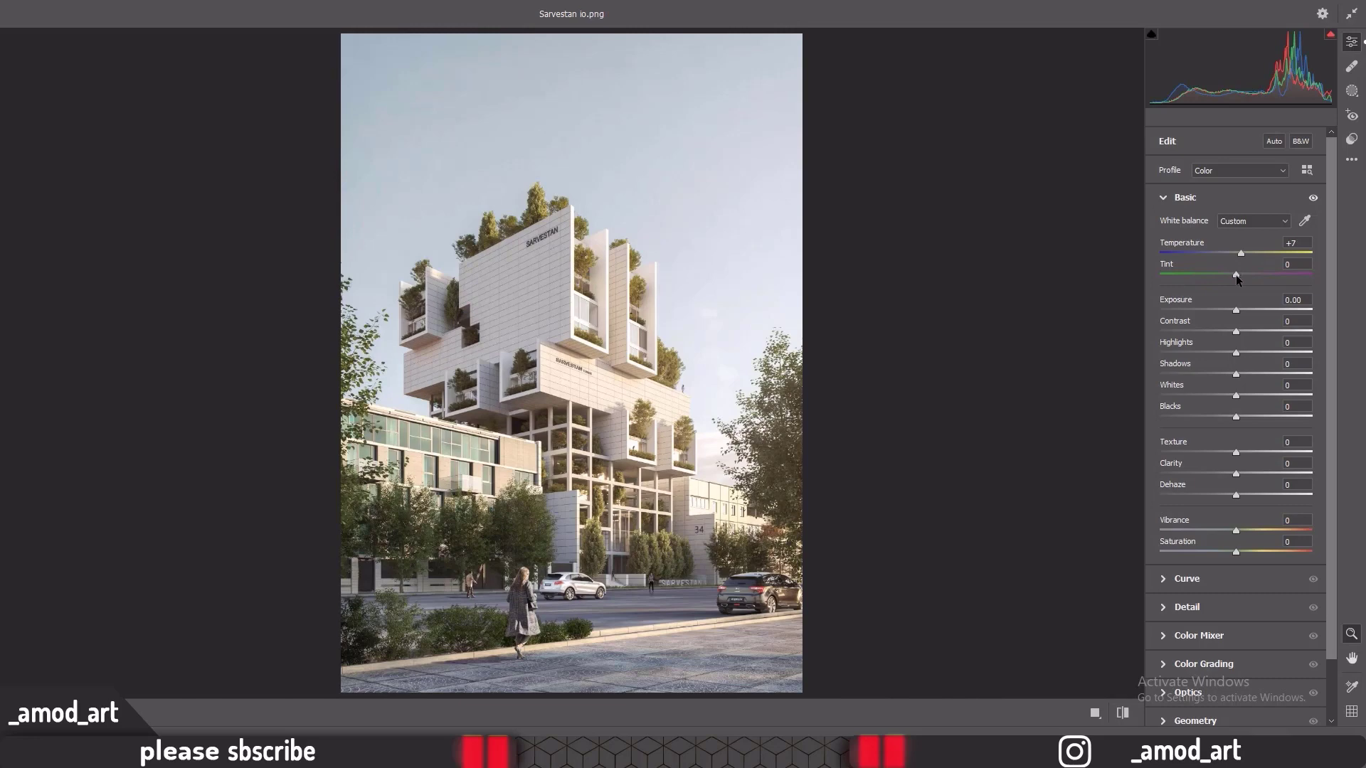
pyautogui.moveTo(1236, 275); pyautogui.dragTo(1242, 274)
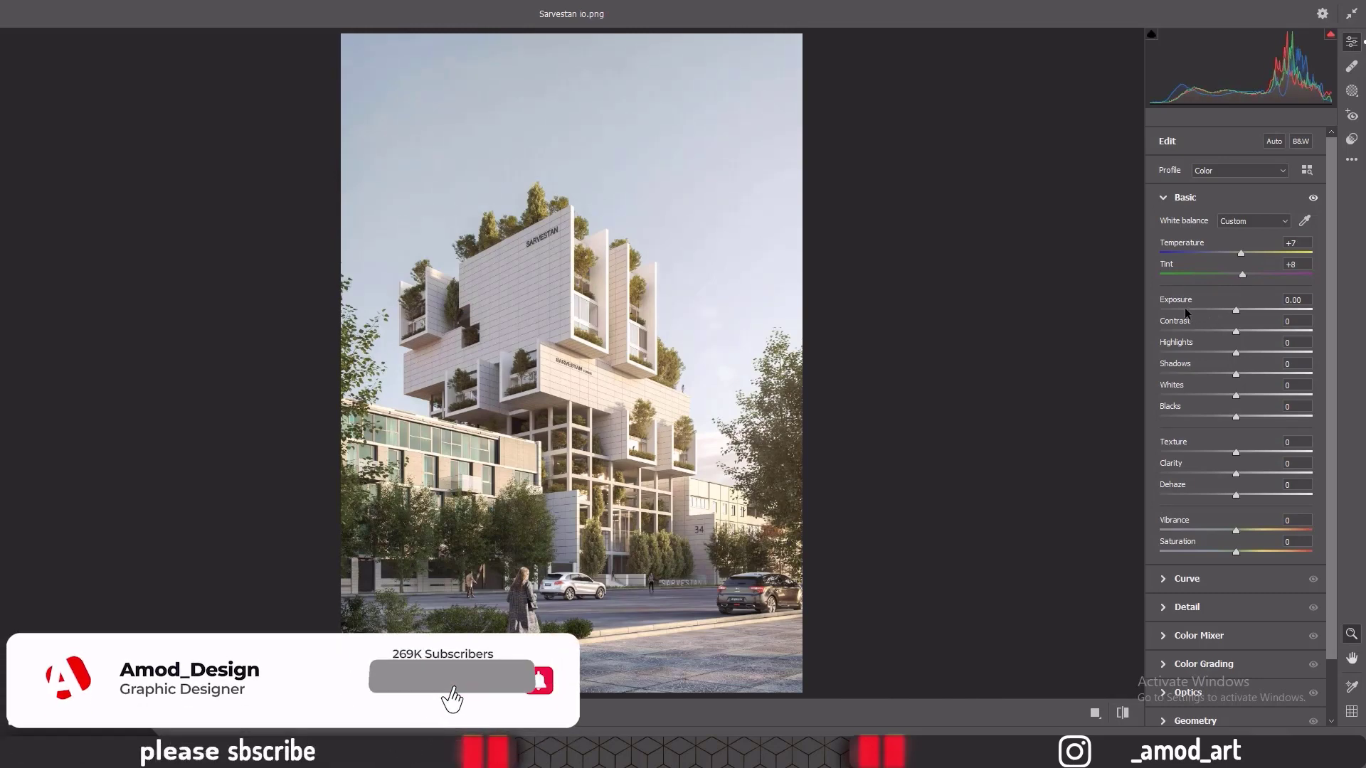
pyautogui.moveTo(1236, 311); pyautogui.dragTo(1219, 379)
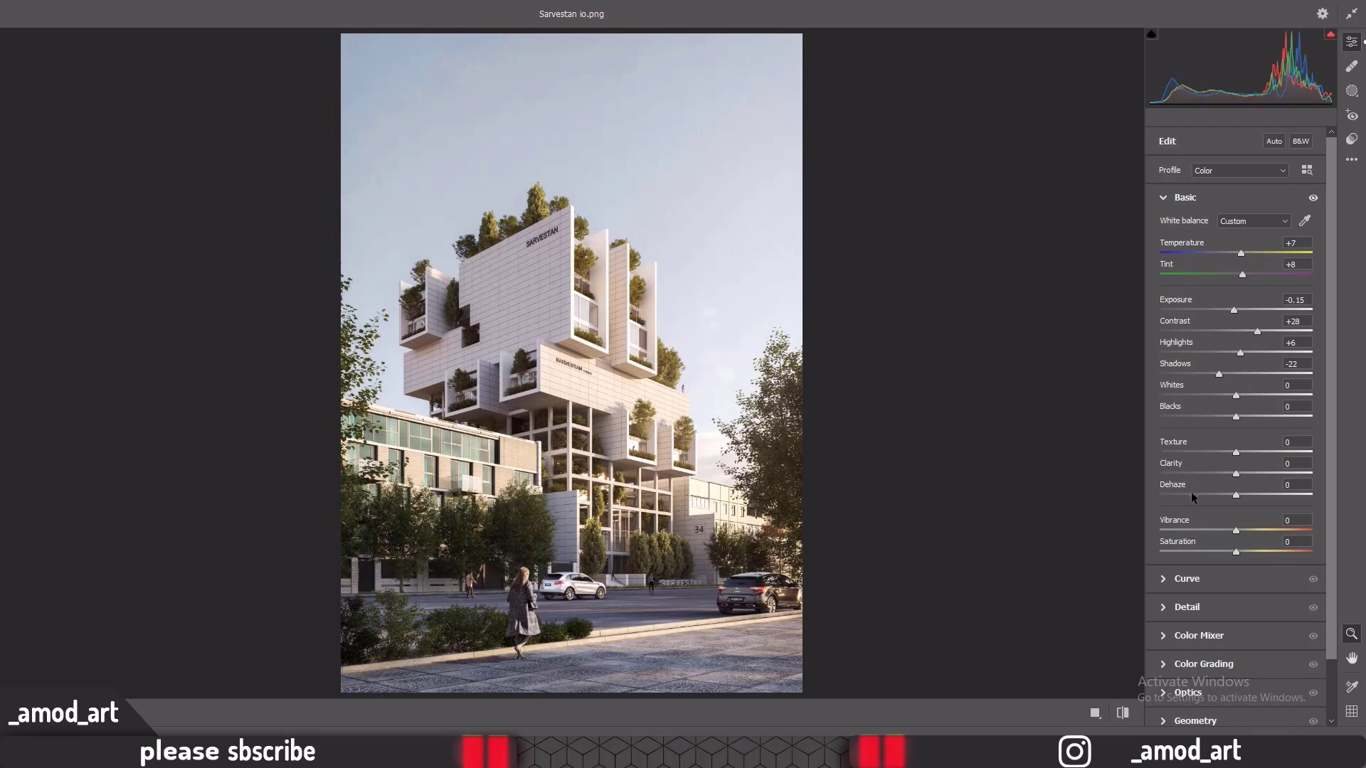
# Step: Set Texture to +21, Clarity to +21 and Dehaze to +11, raise Vibrance slightly, and collapse the Basic adjustments
pyautogui.moveTo(1234, 454); pyautogui.dragTo(1253, 474)
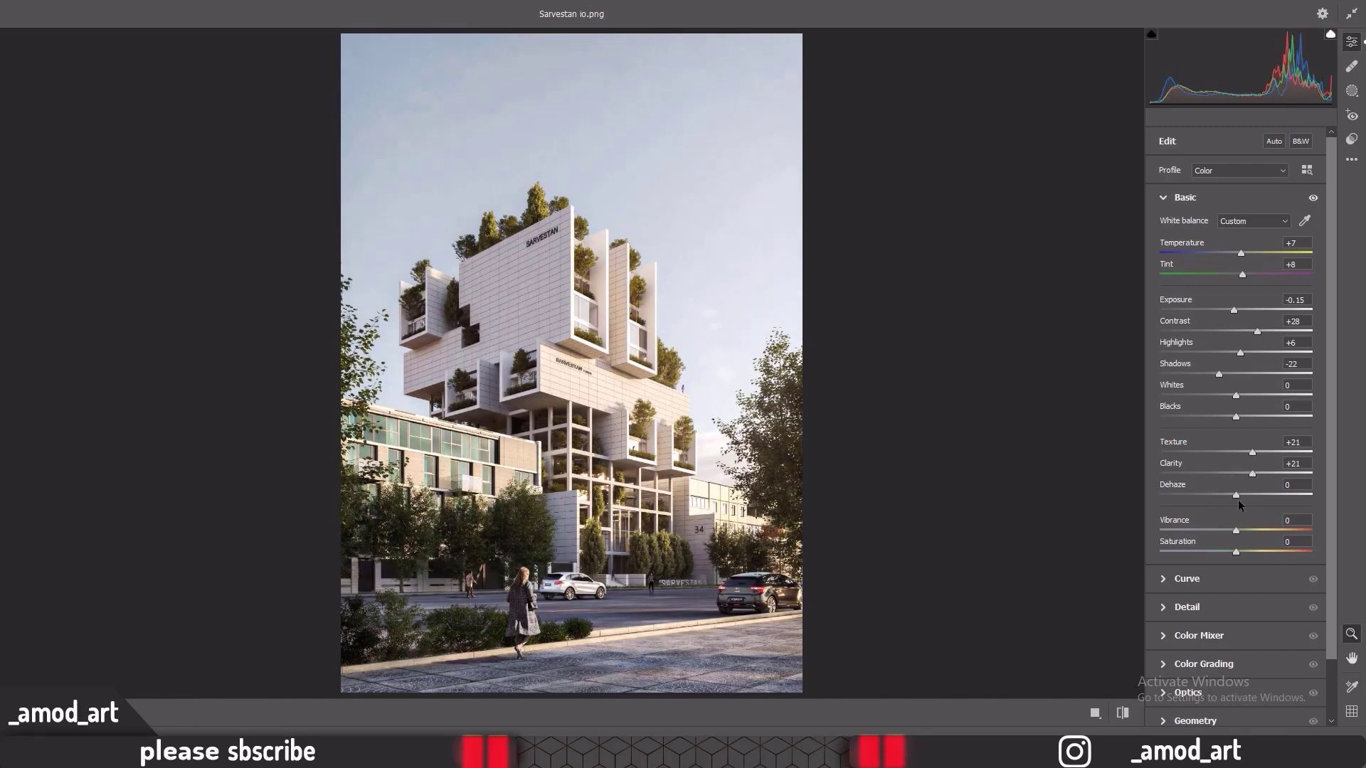
pyautogui.moveTo(1237, 495)
pyautogui.mouseDown()
pyautogui.moveTo(1224, 495)
pyautogui.moveTo(1247, 498)
pyautogui.mouseUp()
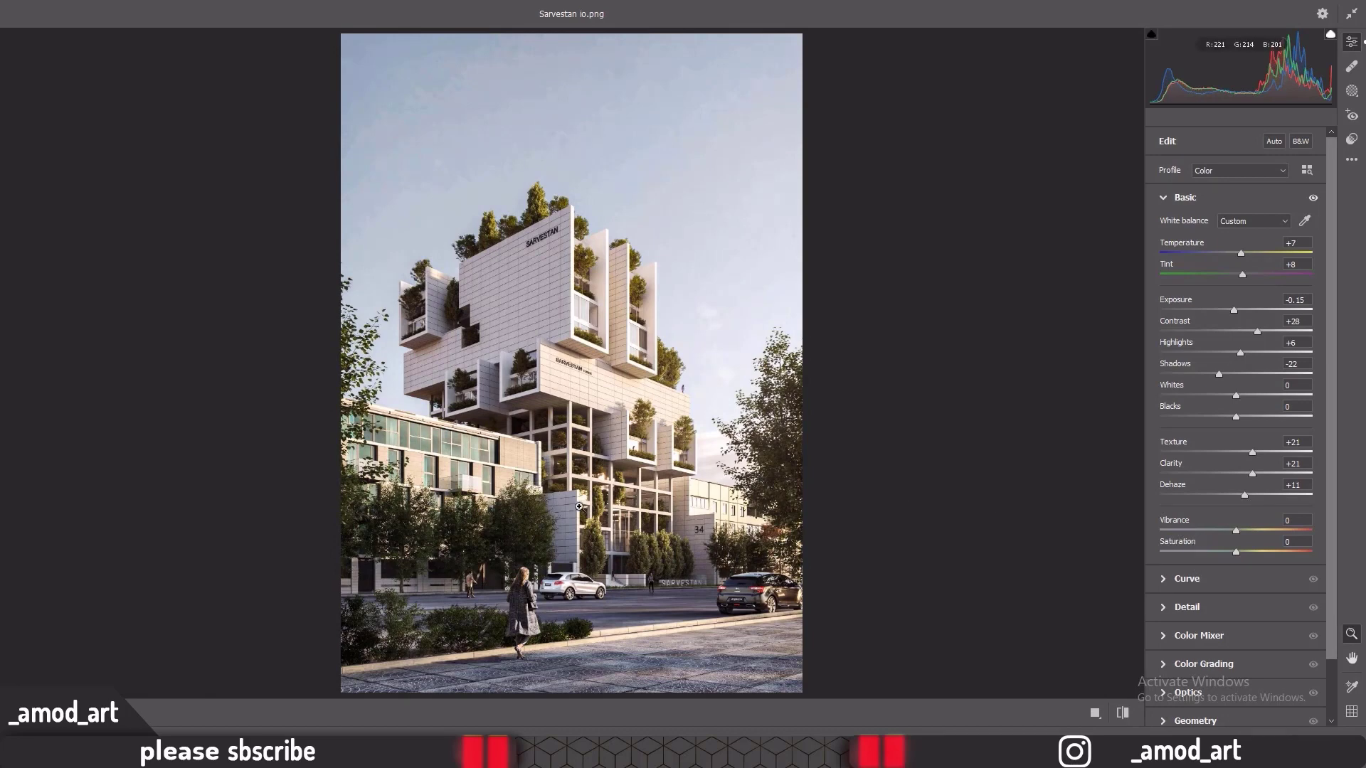
pyautogui.moveTo(1236, 527); pyautogui.dragTo(1244, 527)
pyautogui.click(1164, 198)
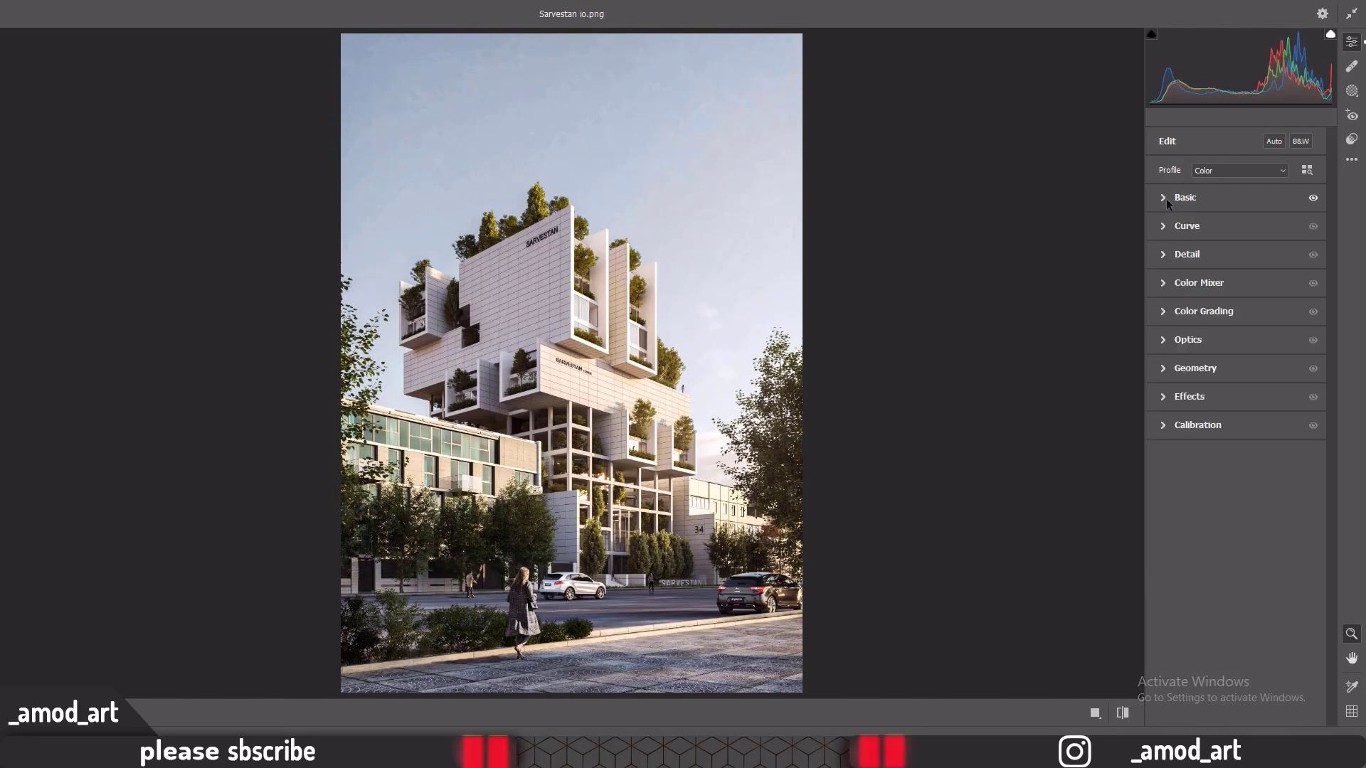
# Step: In Color Grading, tint the midtones blue-violet with hue 250 and saturation 11, and raise their luminance
pyautogui.click(1162, 311)
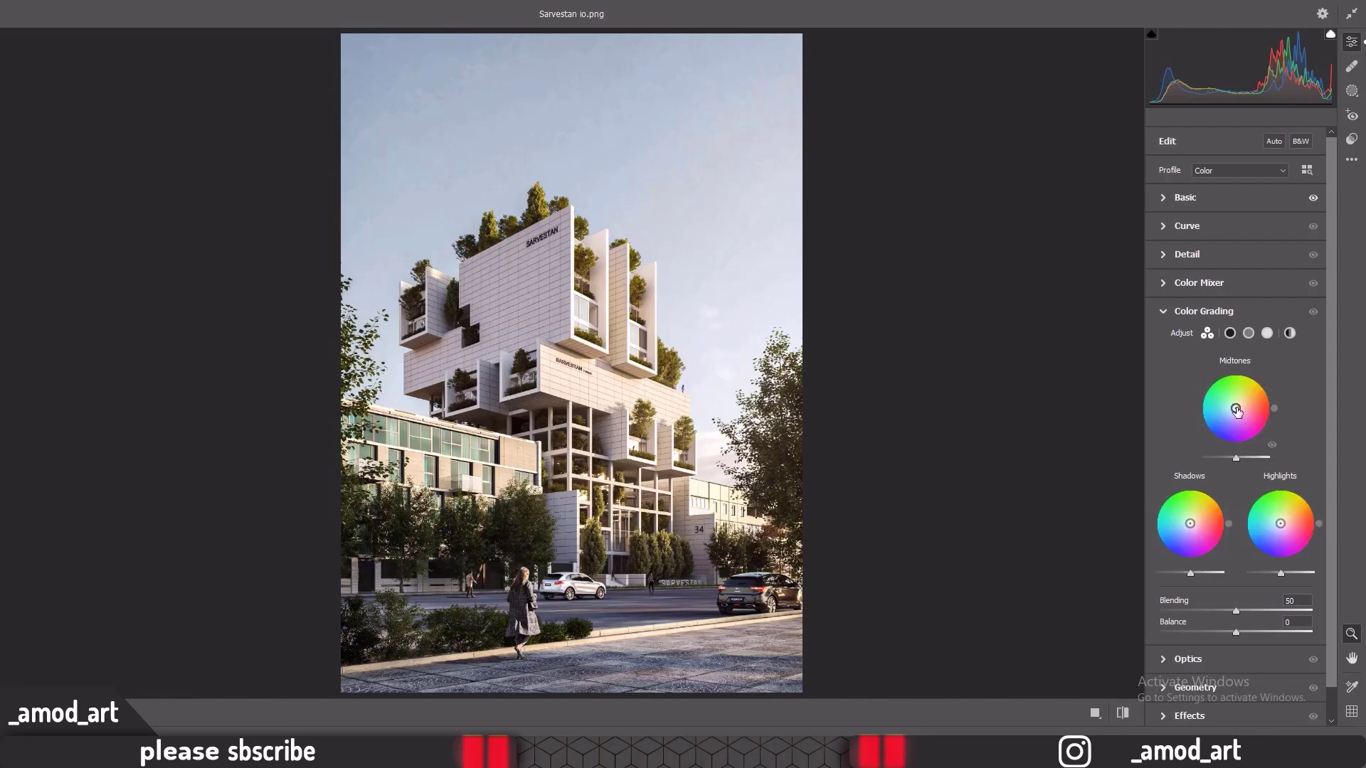
pyautogui.moveTo(1236, 411); pyautogui.dragTo(1213, 524)
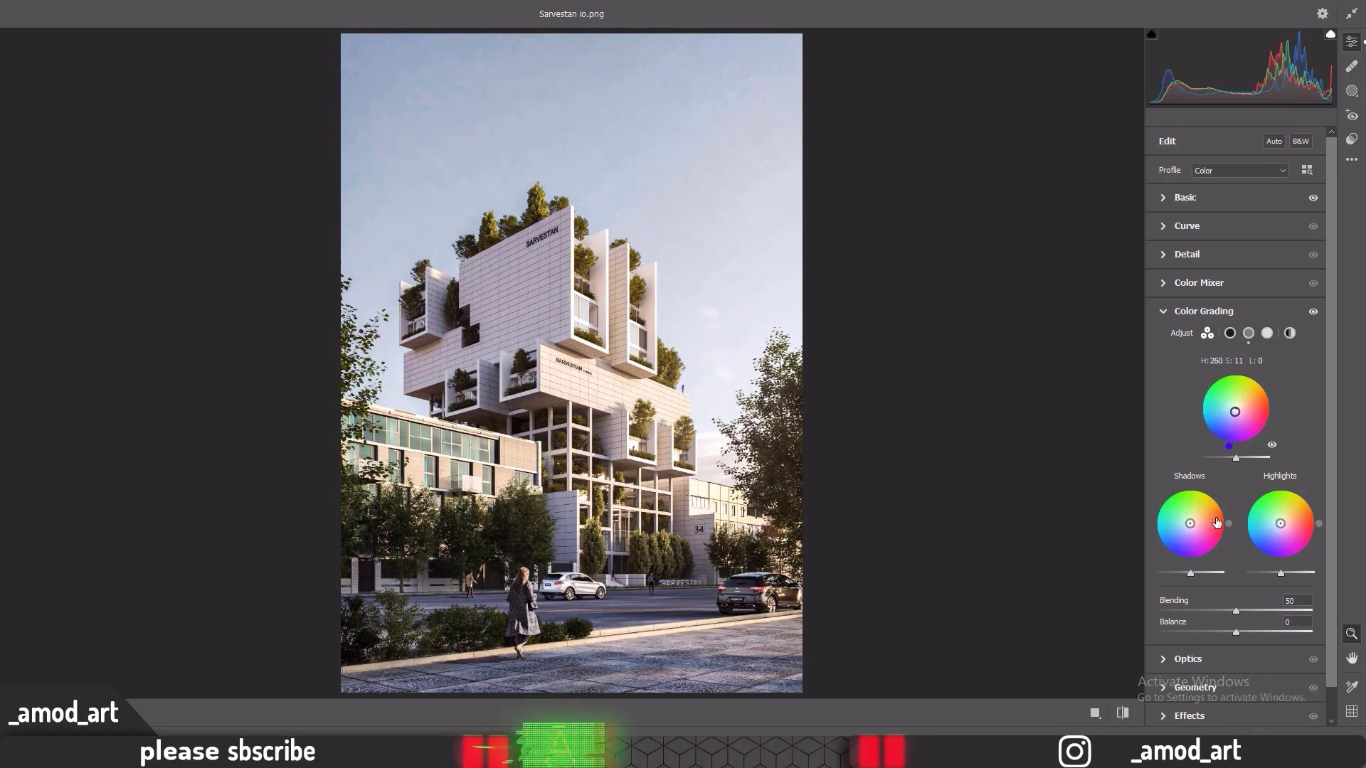
pyautogui.moveTo(1236, 458); pyautogui.dragTo(1250, 460)
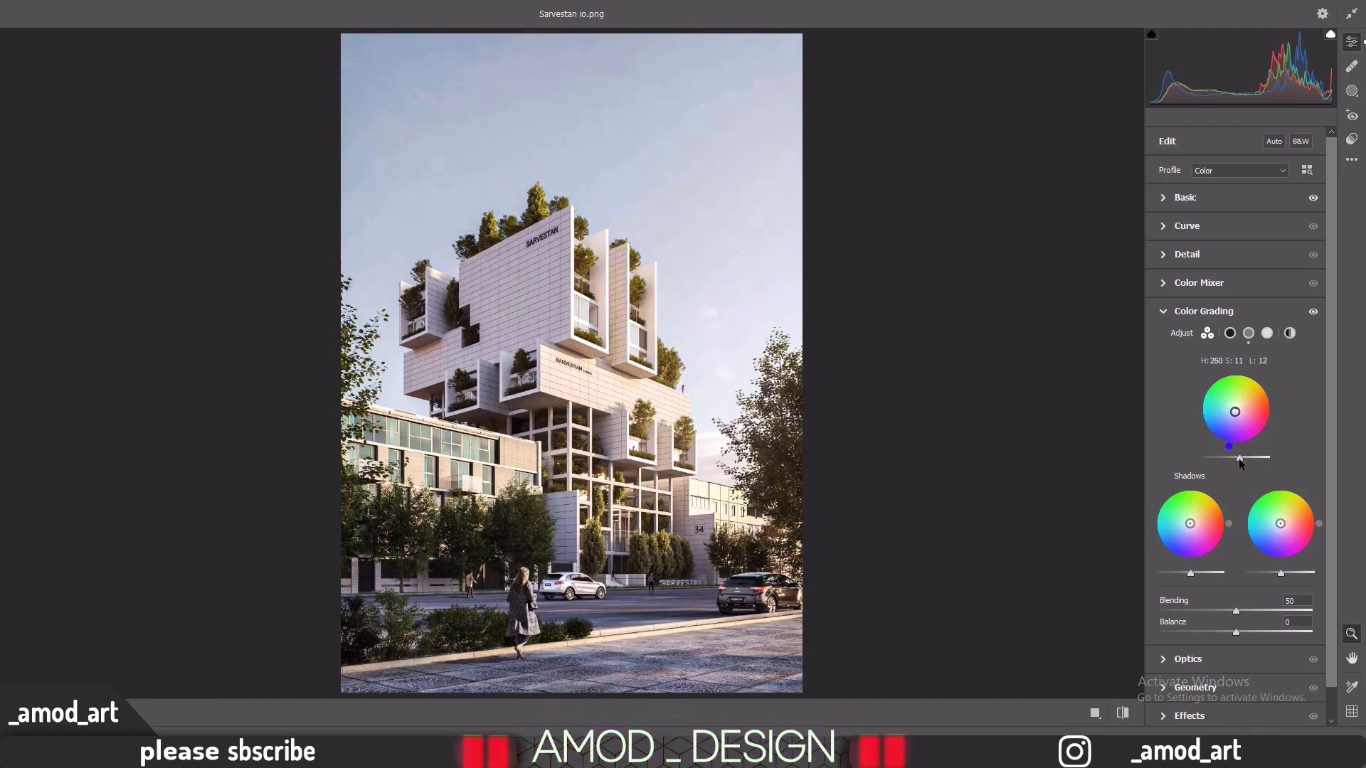
# Step: Tint the shadows a subtle warm orange in Color Grading and raise their luminance slightly
pyautogui.moveTo(1190, 524); pyautogui.dragTo(1195, 523)
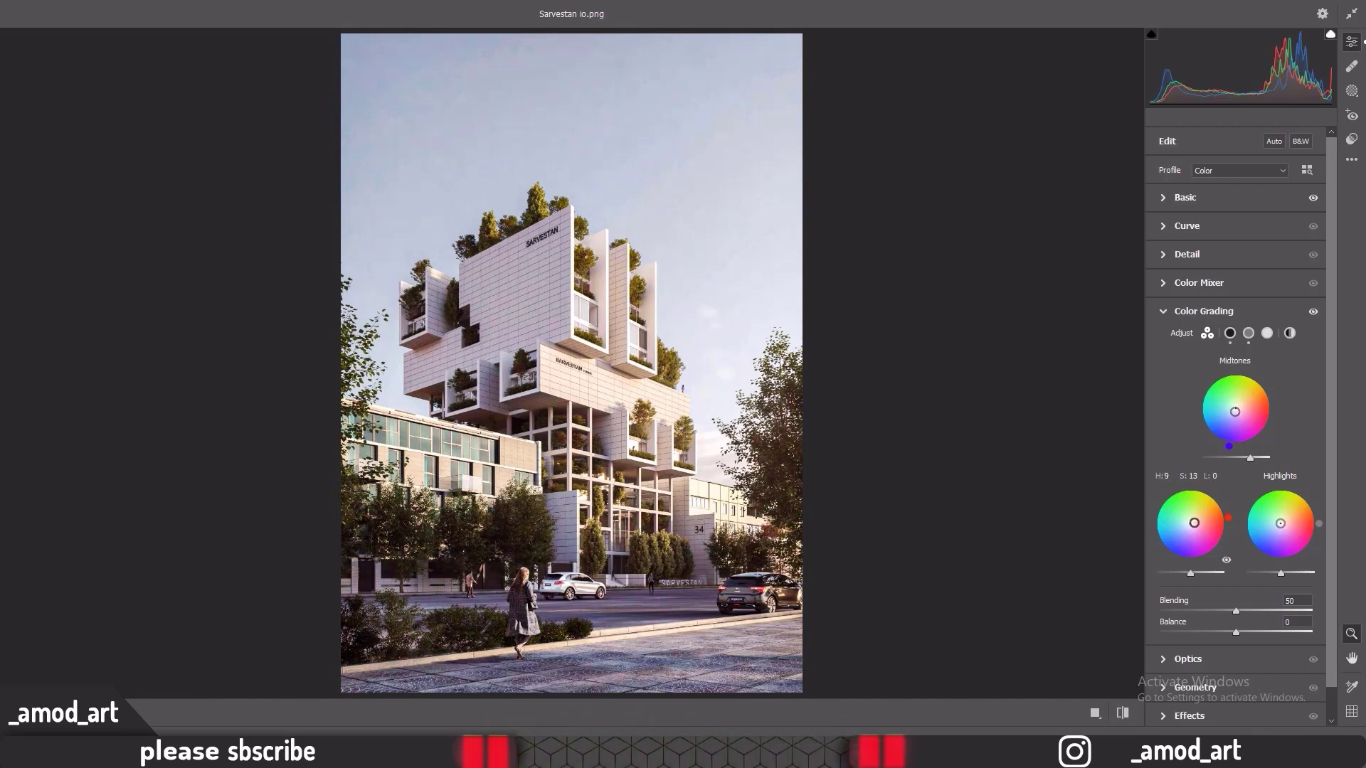
pyautogui.moveTo(1229, 512); pyautogui.dragTo(1183, 562)
pyautogui.moveTo(1181, 613); pyautogui.dragTo(1245, 477)
pyautogui.moveTo(1195, 578); pyautogui.dragTo(1198, 574)
# Step: Tint the highlights violet with hue 276, saturation 7 and luminance 16, and collapse the Color Grading adjustments
pyautogui.moveTo(1281, 524); pyautogui.dragTo(1291, 635)
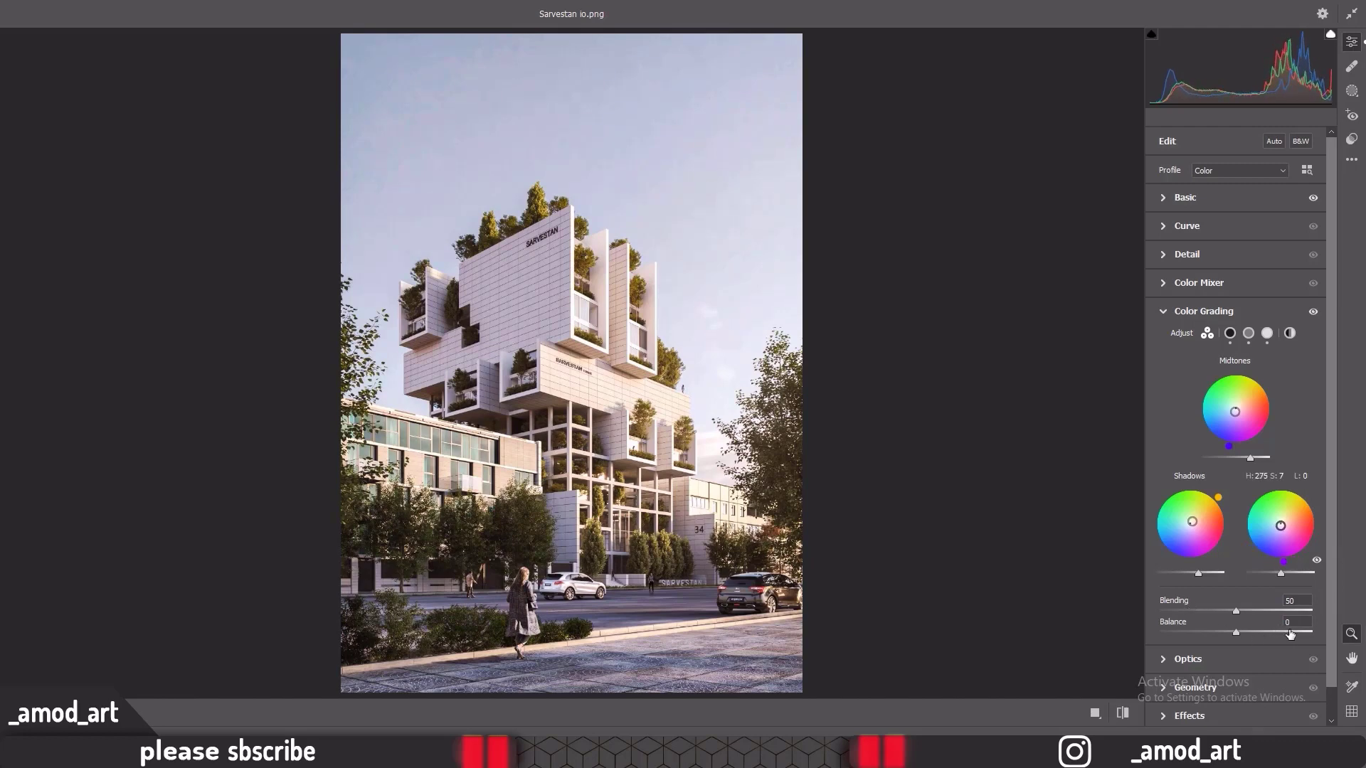
pyautogui.moveTo(1280, 574); pyautogui.dragTo(1286, 575)
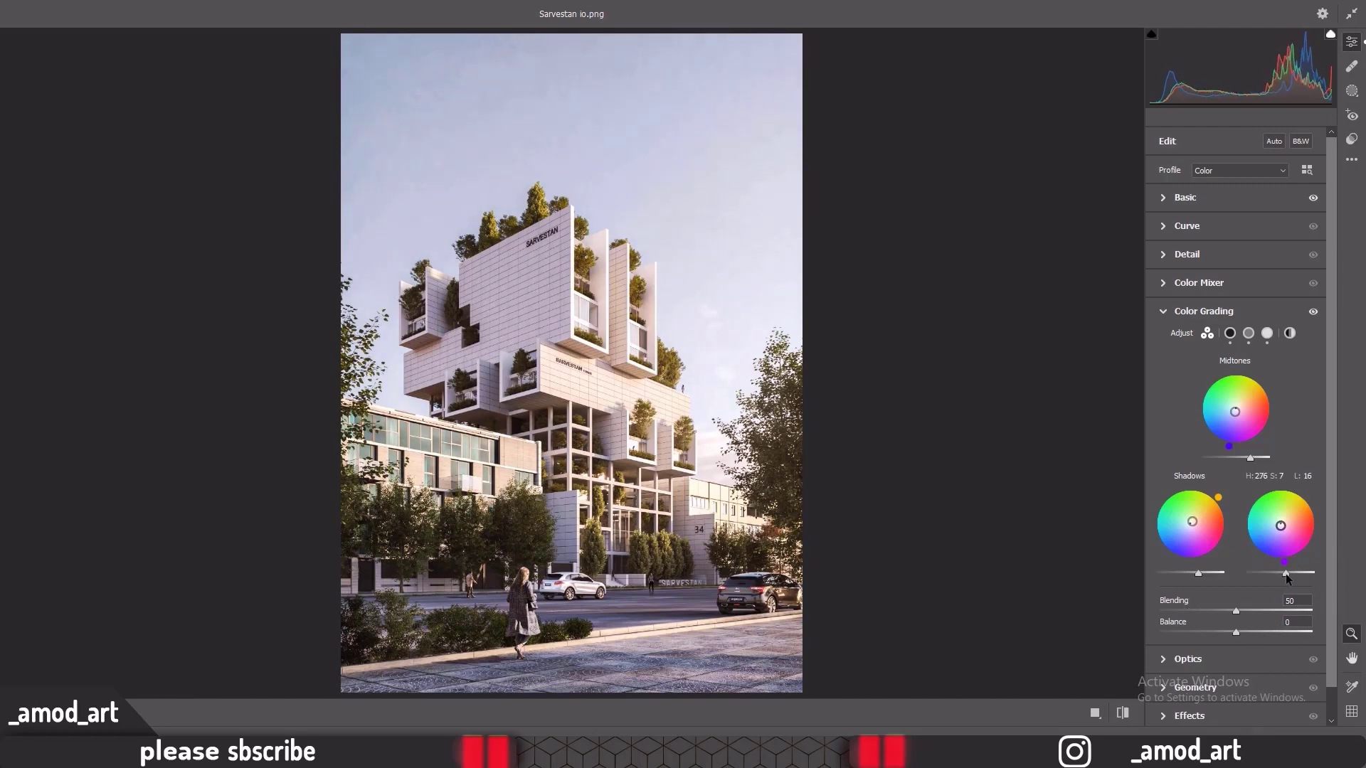
pyautogui.click(1164, 312)
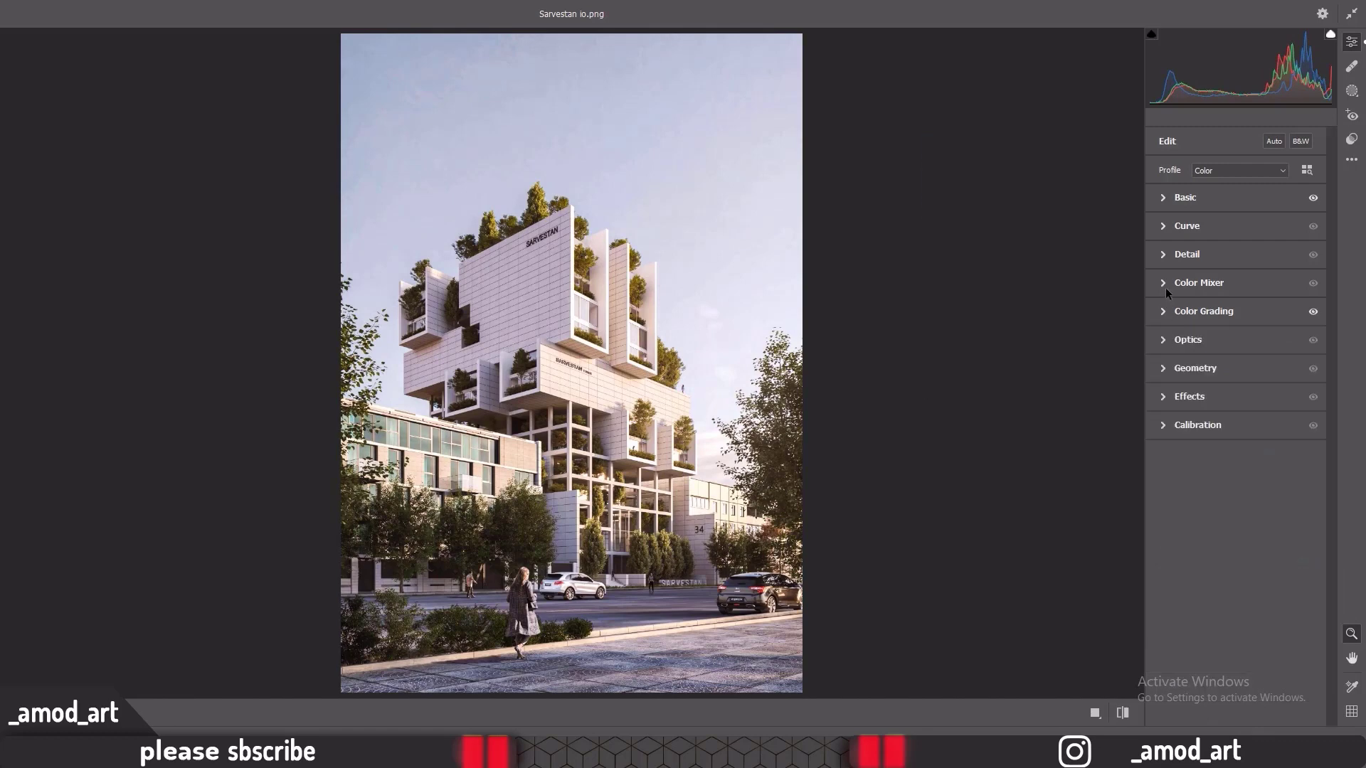
# Step: Expand the Color Mixer, apply the Camera Raw grade, and compare the image with the graded layer copy hidden and shown
pyautogui.click(1163, 284)
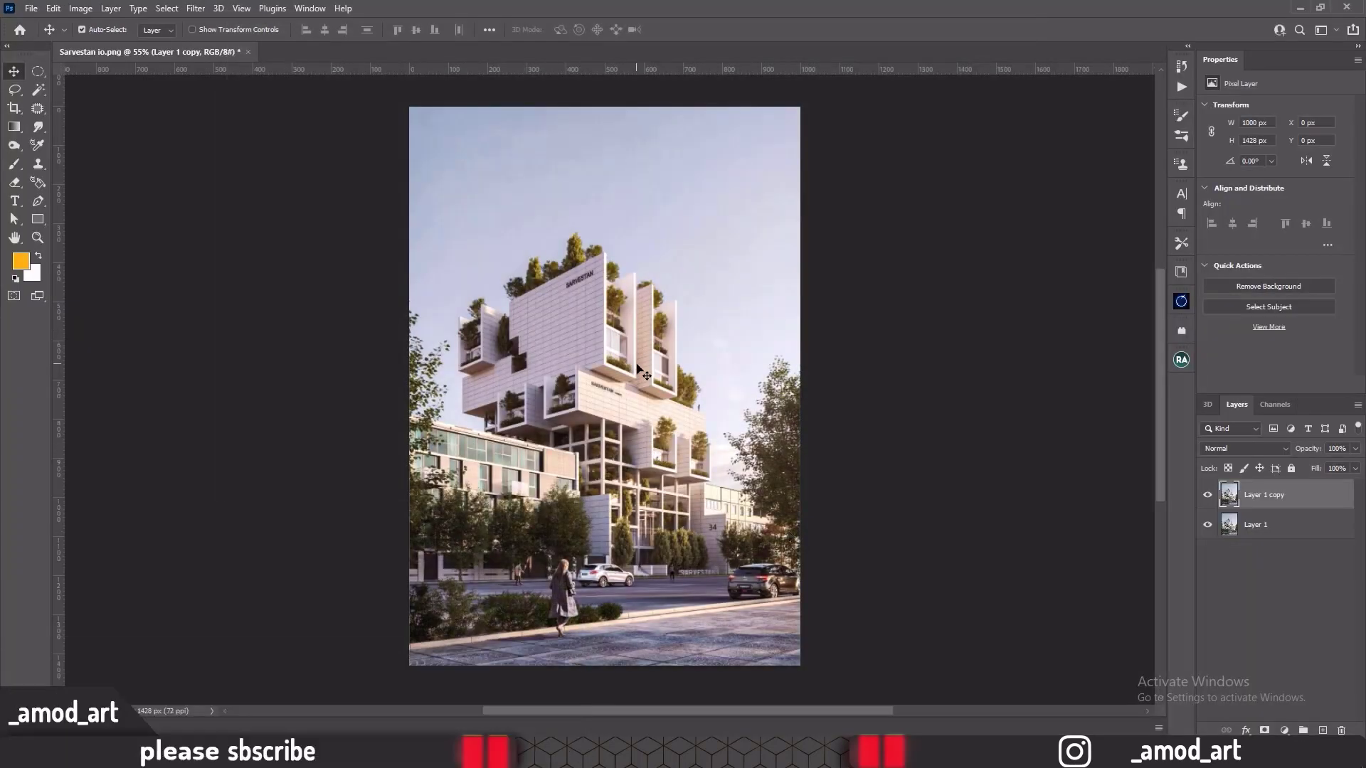
pyautogui.click(1208, 497)
pyautogui.click(1209, 496)
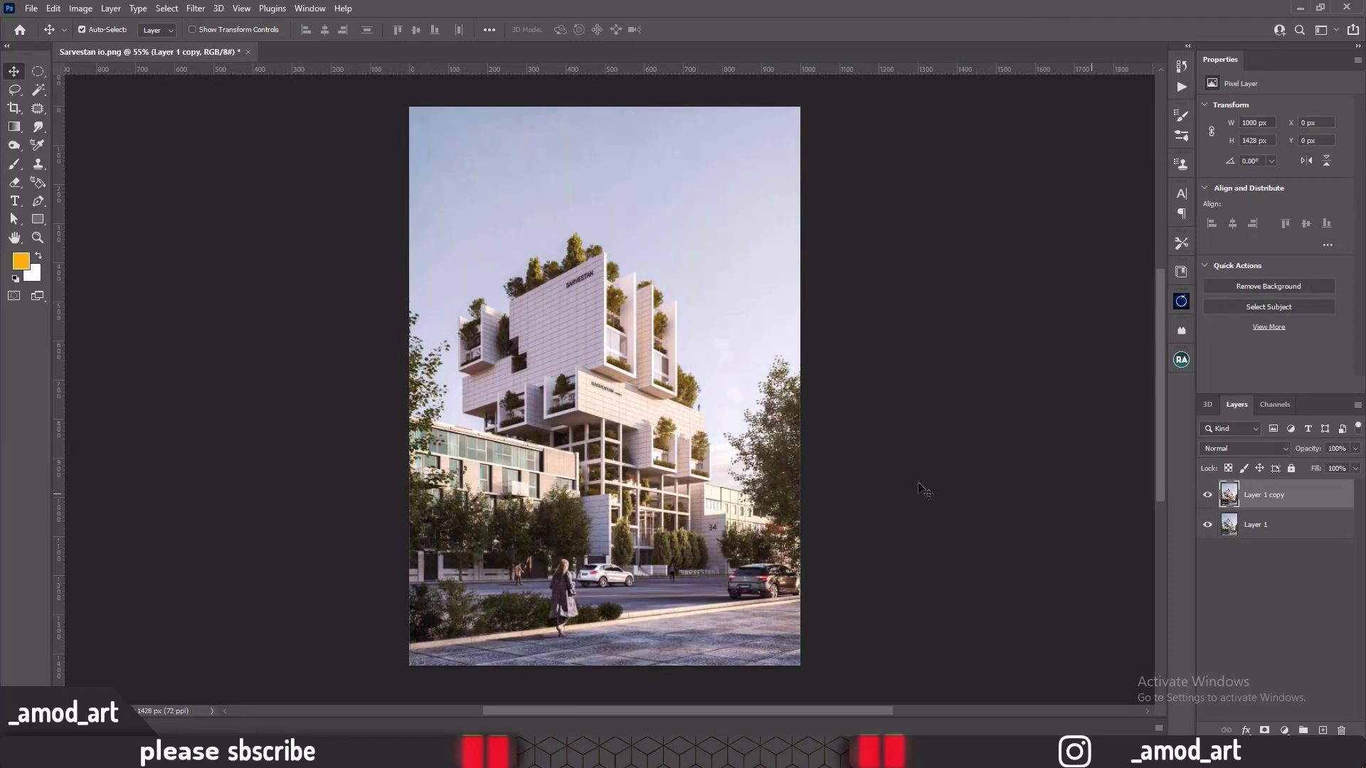